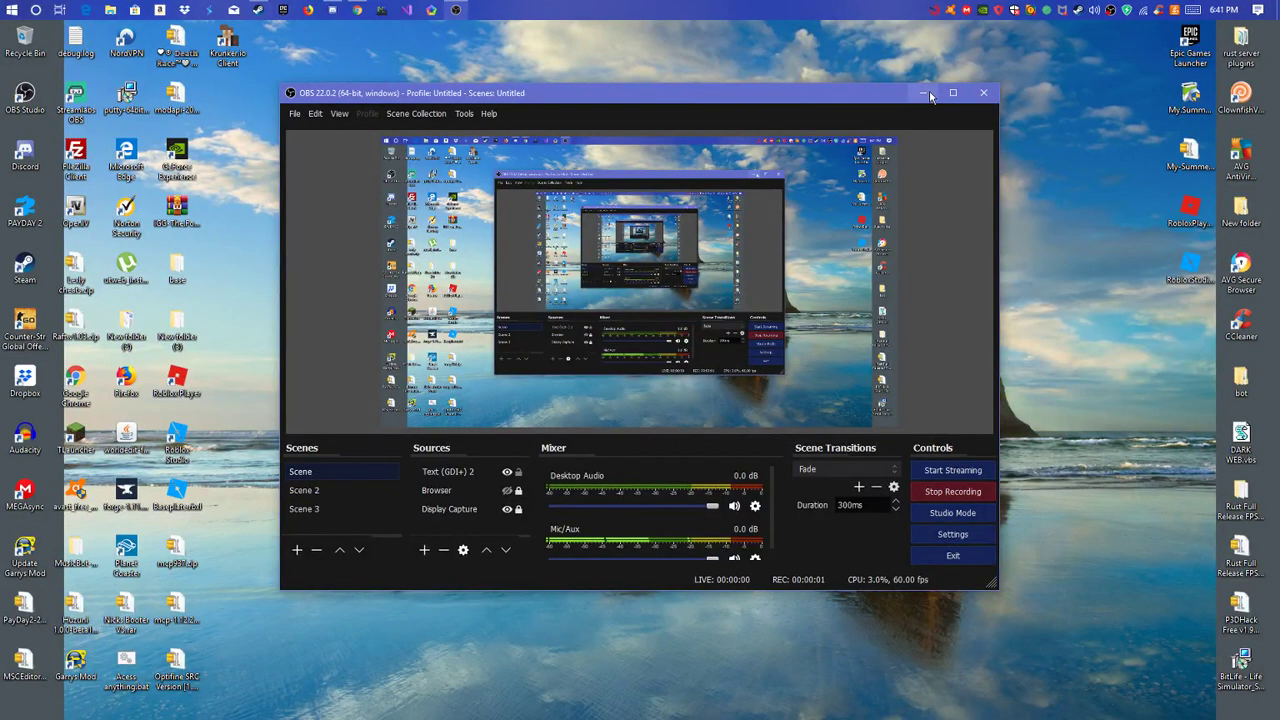
# - Minimize the OBS recording window to reveal the desktop
pyautogui.click(928, 95)
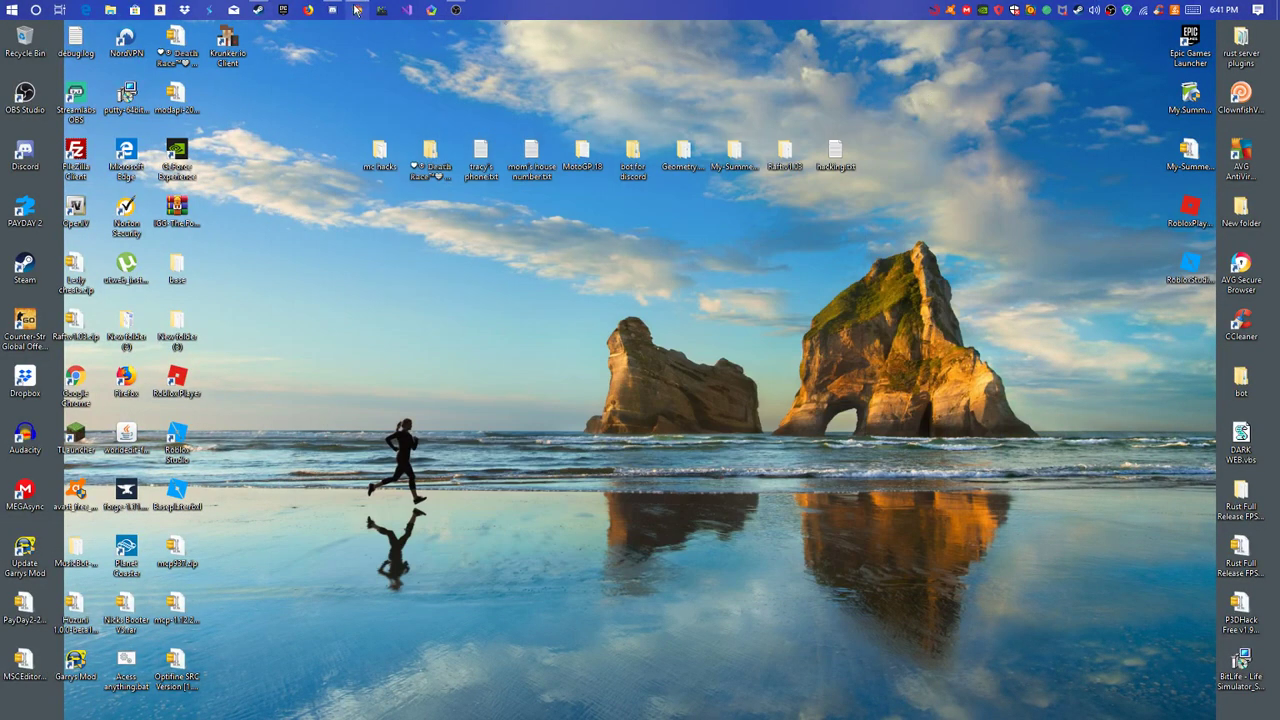
pyautogui.moveTo(357, 10)
pyautogui.moveTo(239, 112); pyautogui.dragTo(339, 42)
pyautogui.click(373, 40)
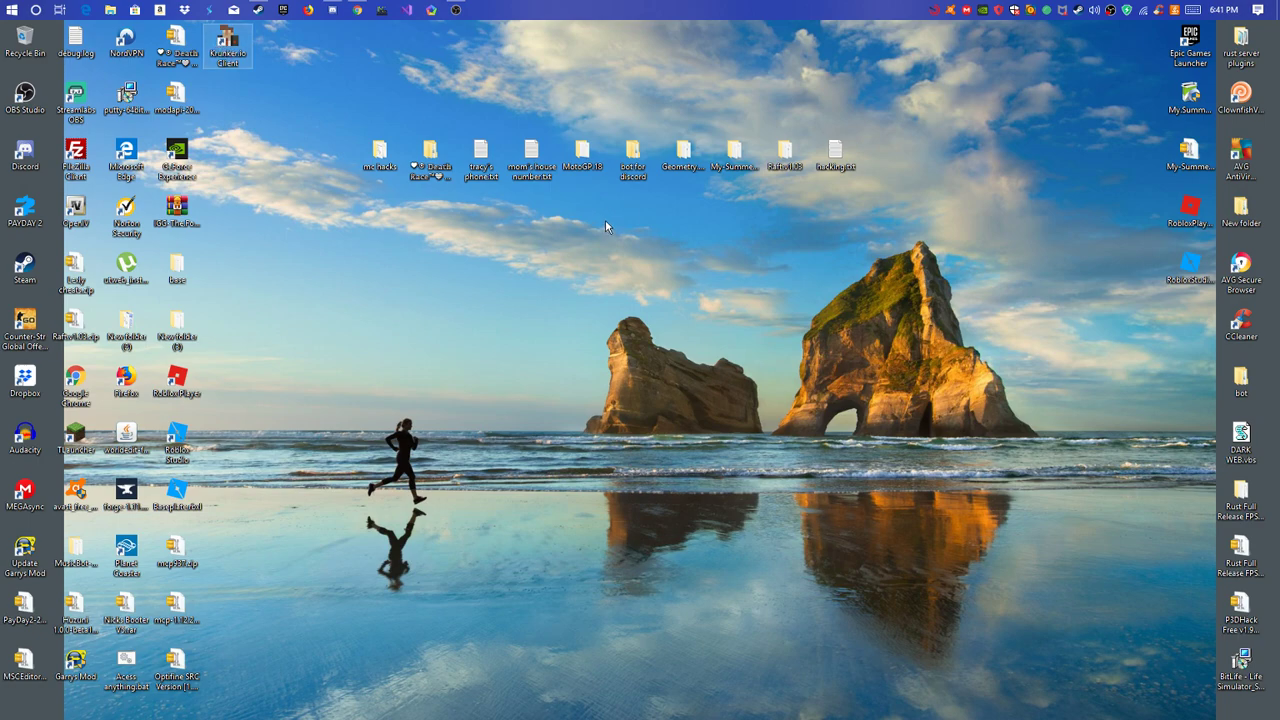
pyautogui.moveTo(252, 59); pyautogui.dragTo(262, 182)
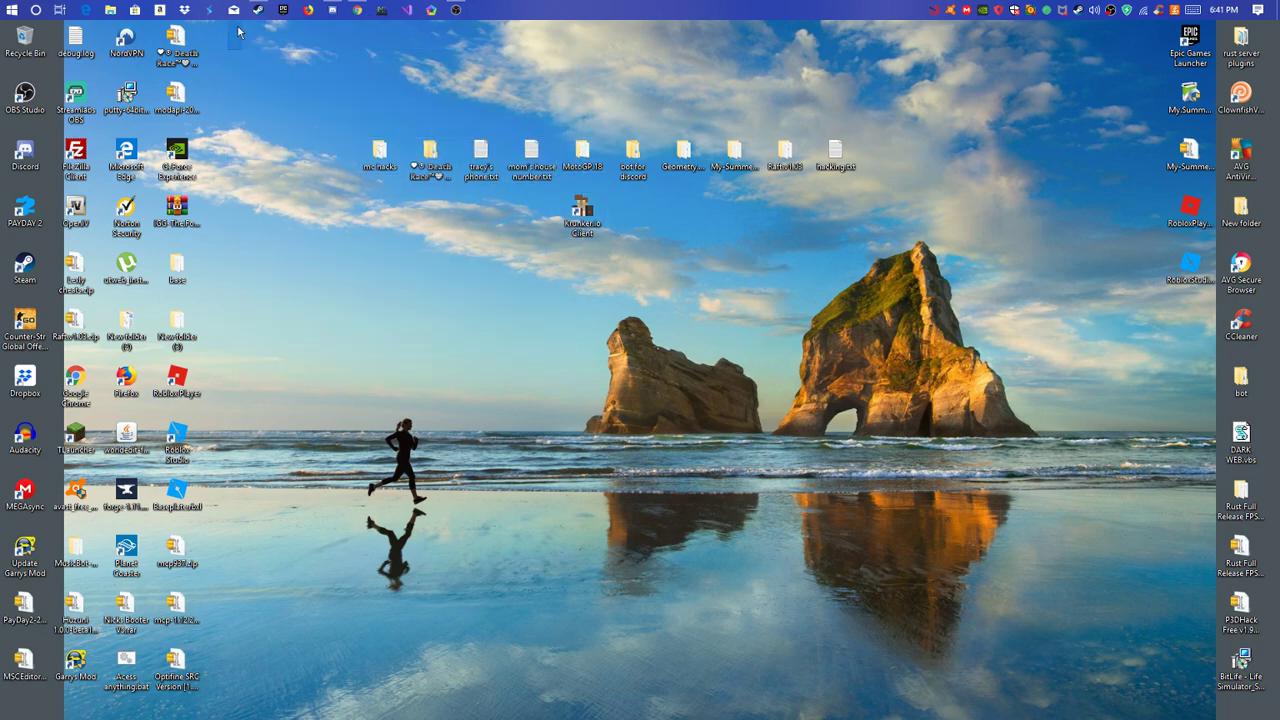
pyautogui.moveTo(343, 217); pyautogui.dragTo(675, 262)
pyautogui.moveTo(572, 326); pyautogui.dragTo(576, 216)
pyautogui.moveTo(581, 214); pyautogui.dragTo(545, 205)
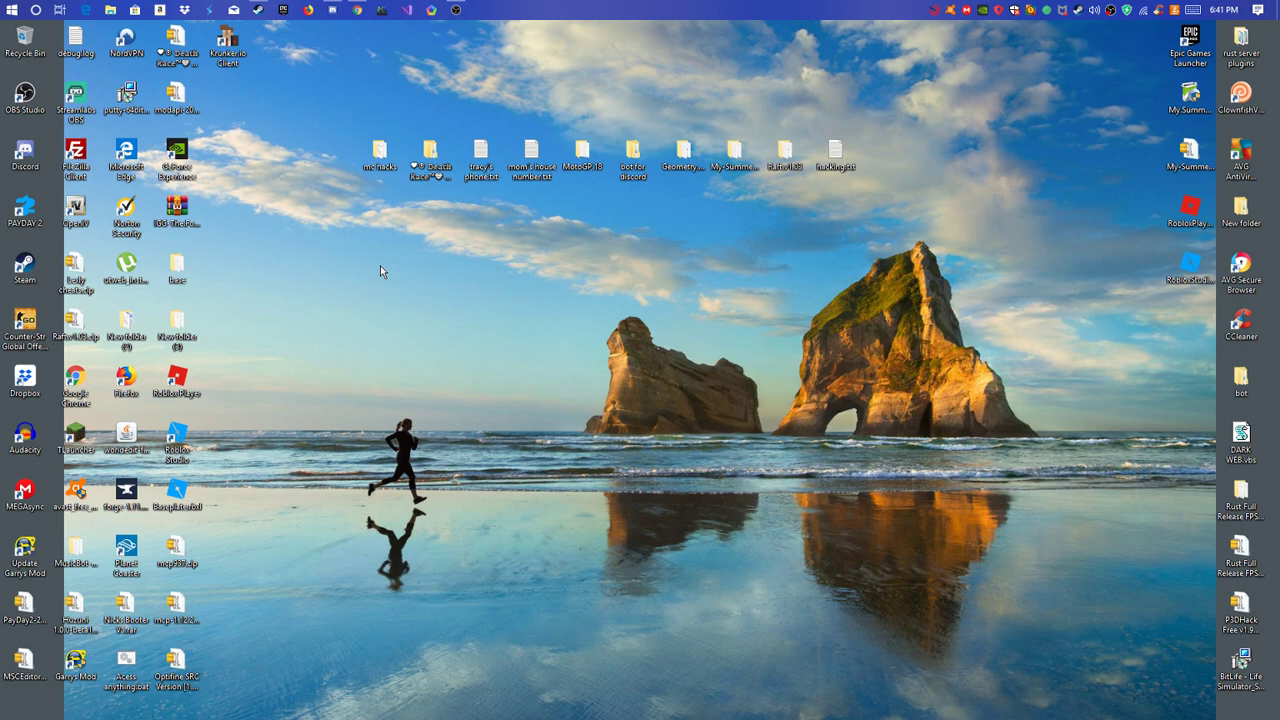
pyautogui.moveTo(228, 45); pyautogui.dragTo(251, 86)
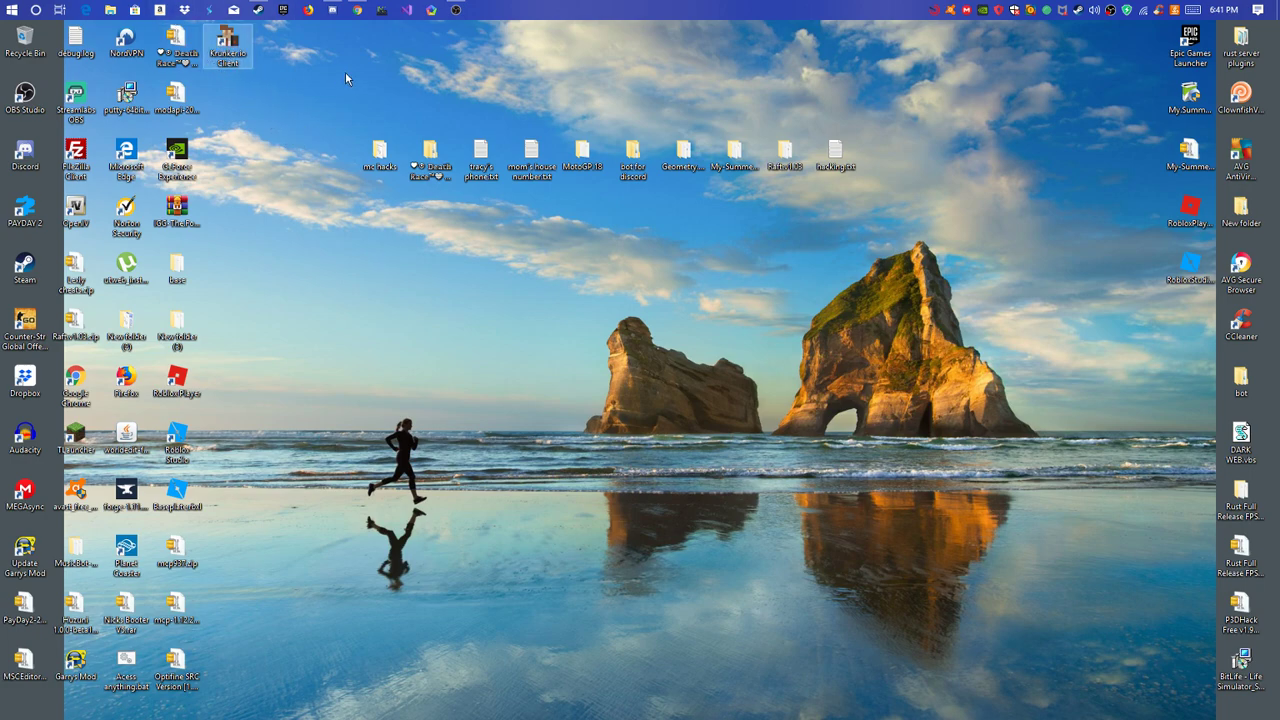
# - Switch to Chrome, close the "krunker.io unblocked" search page and open a new blank tab
pyautogui.click(357, 10)
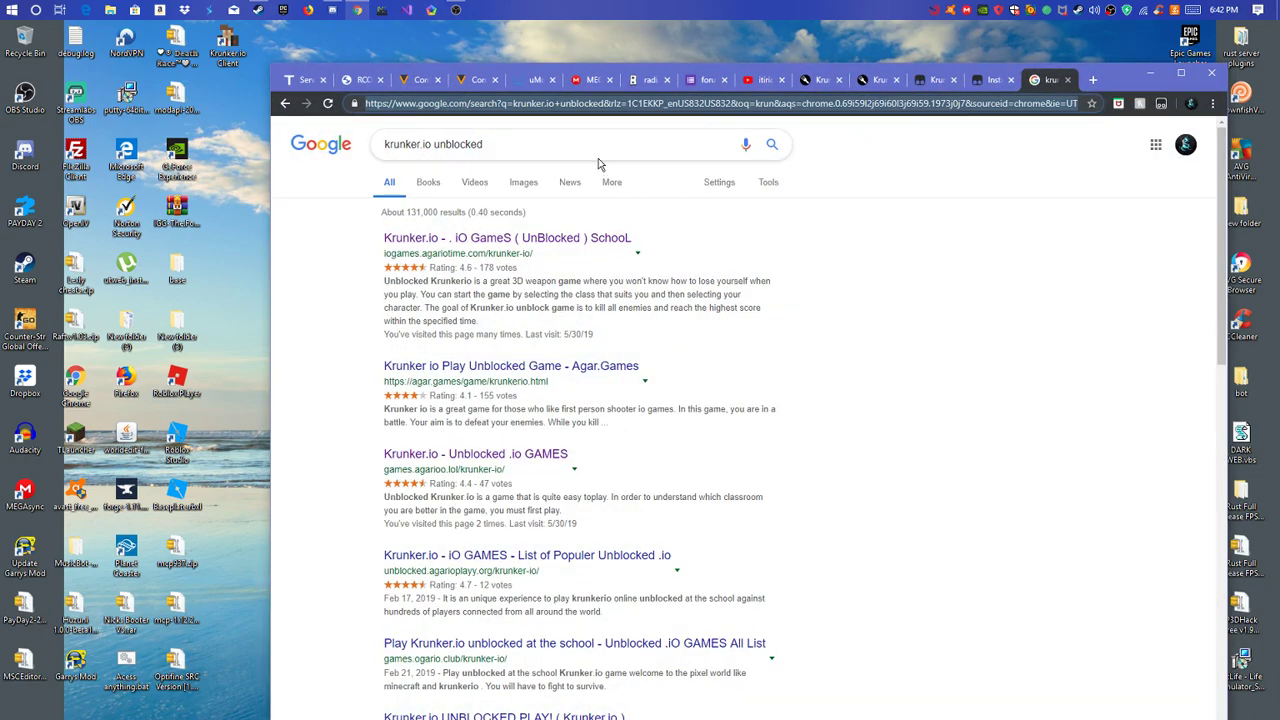
pyautogui.click(1069, 80)
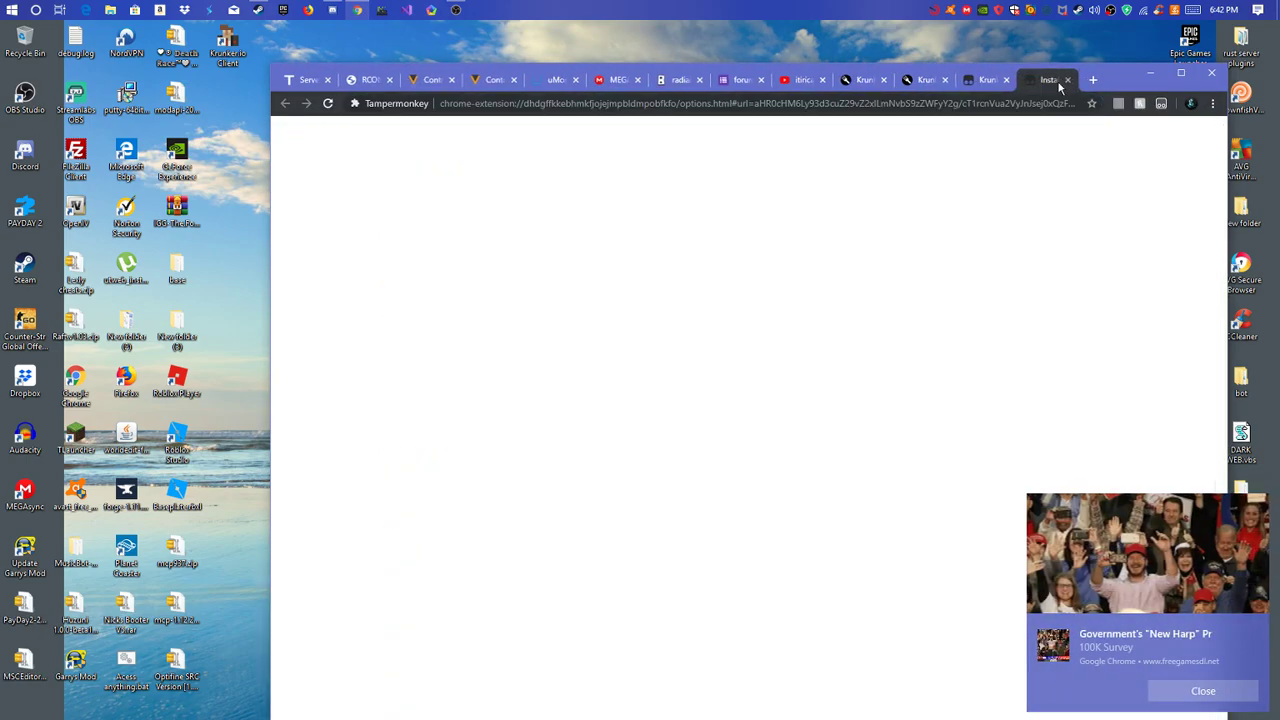
pyautogui.click(1070, 80)
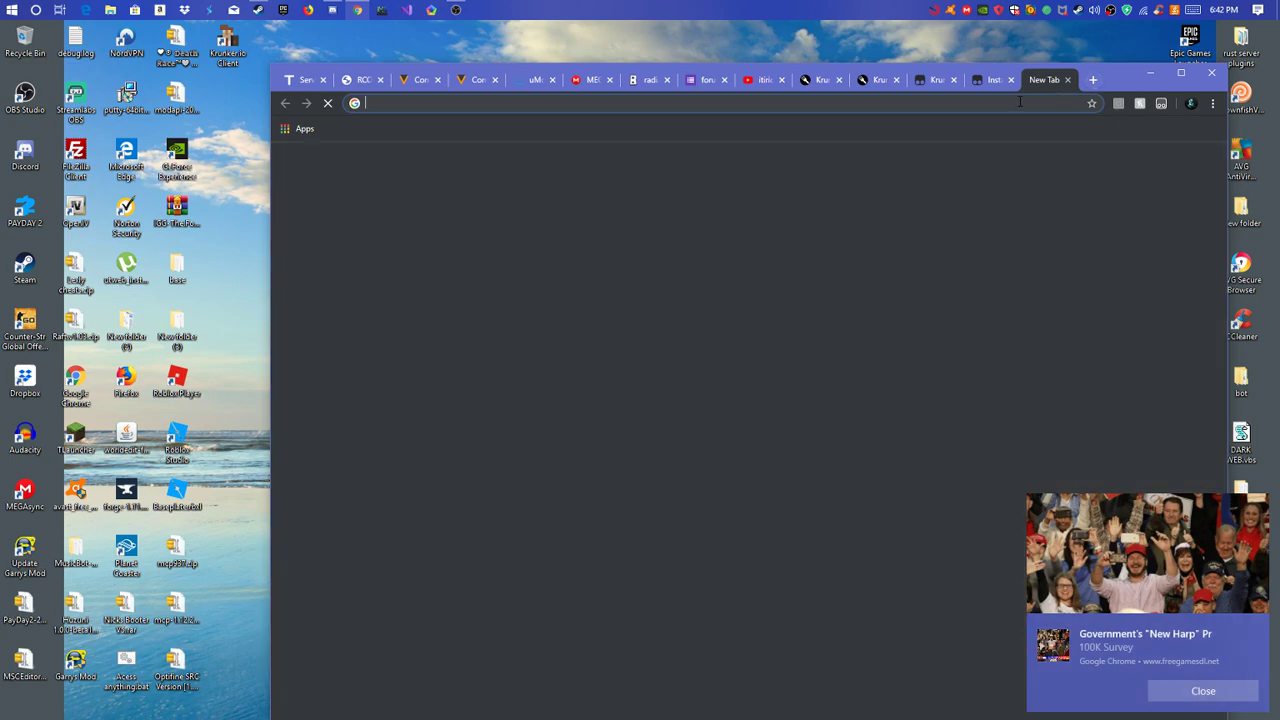
# - Search Google for "google extensions" and open the Chrome Web Store extensions result, dismissing the ad notification
pyautogui.write('google extensions')
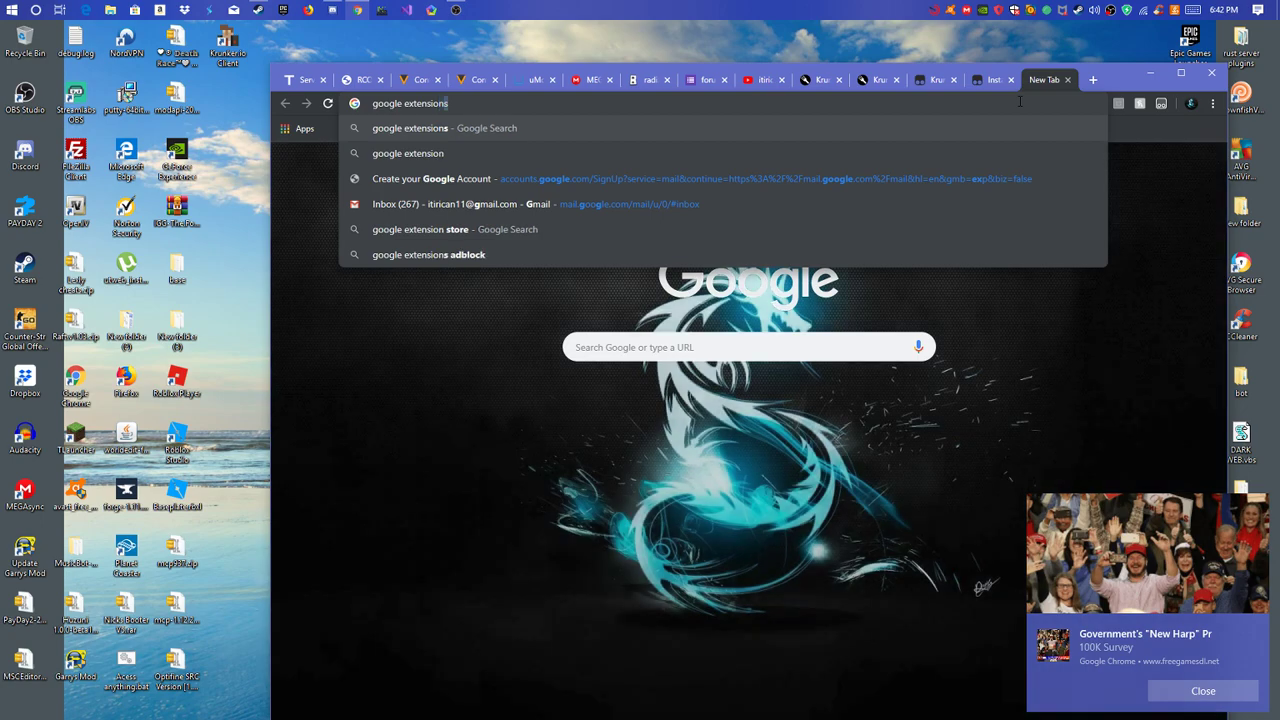
pyautogui.press('Return')
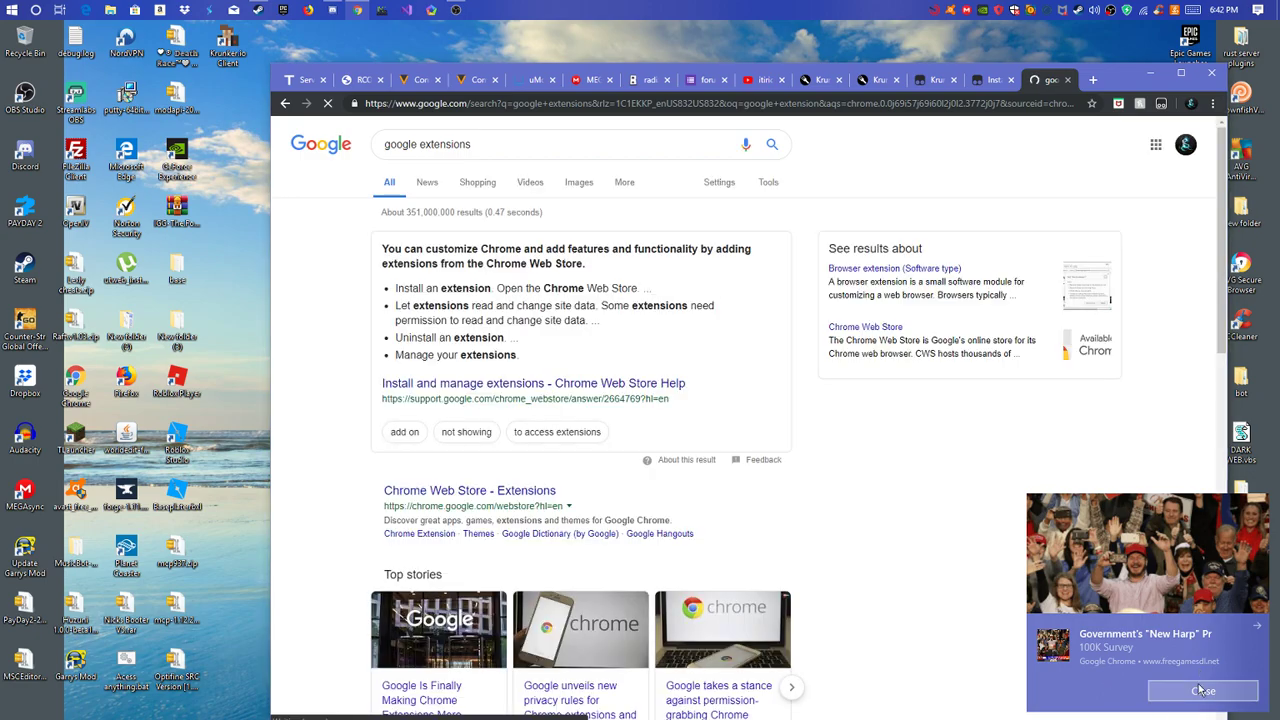
pyautogui.click(484, 492)
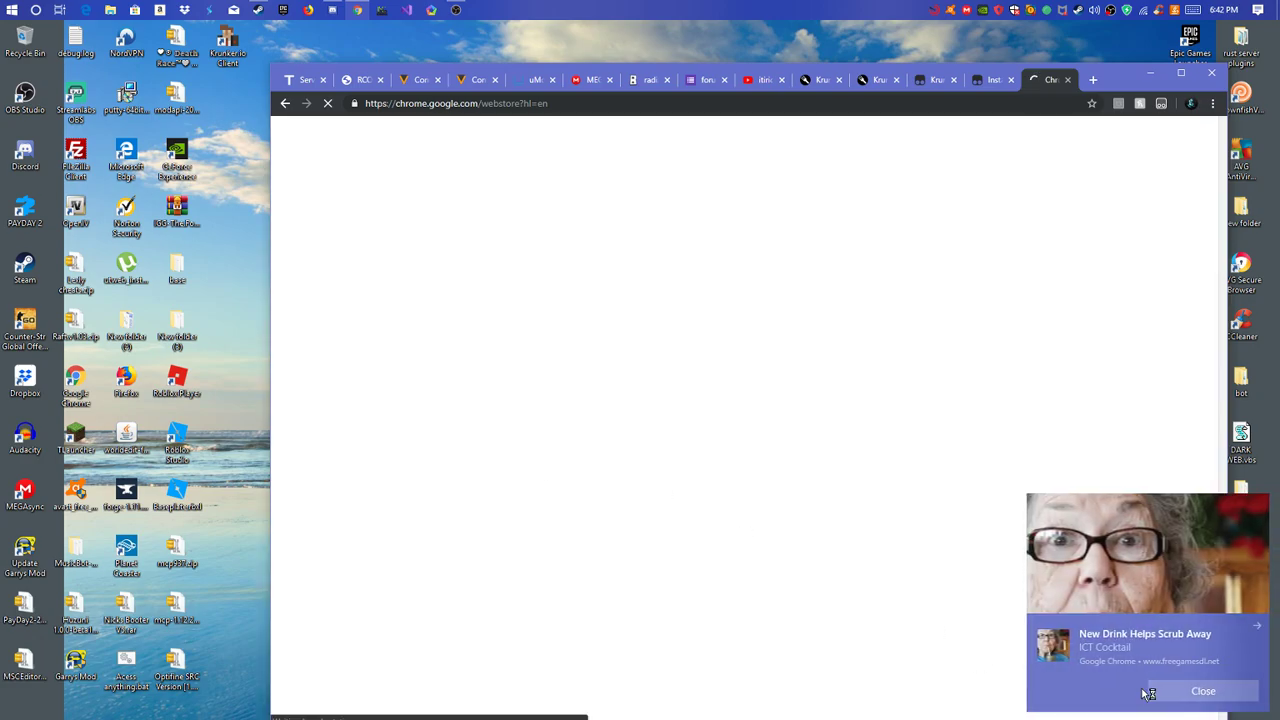
pyautogui.click(1176, 690)
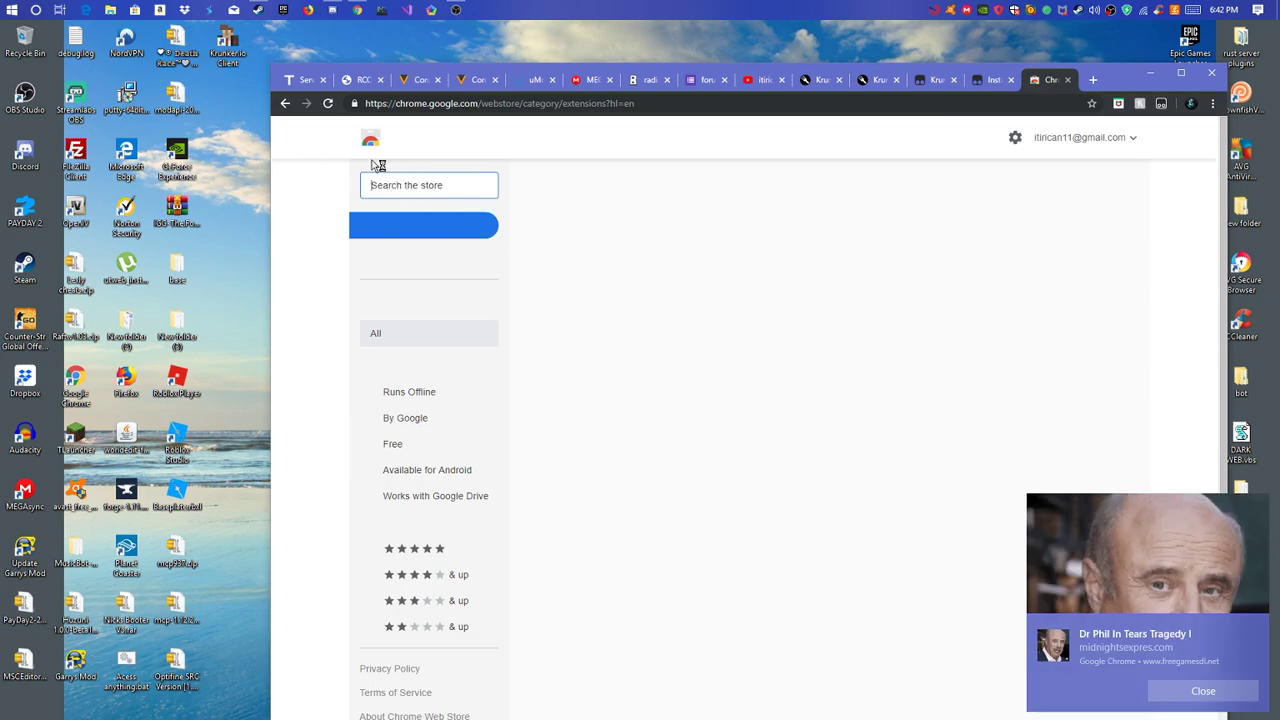
# - Search the Chrome Web Store for "tampermonkey" and dismiss the ad notification
pyautogui.click(425, 186)
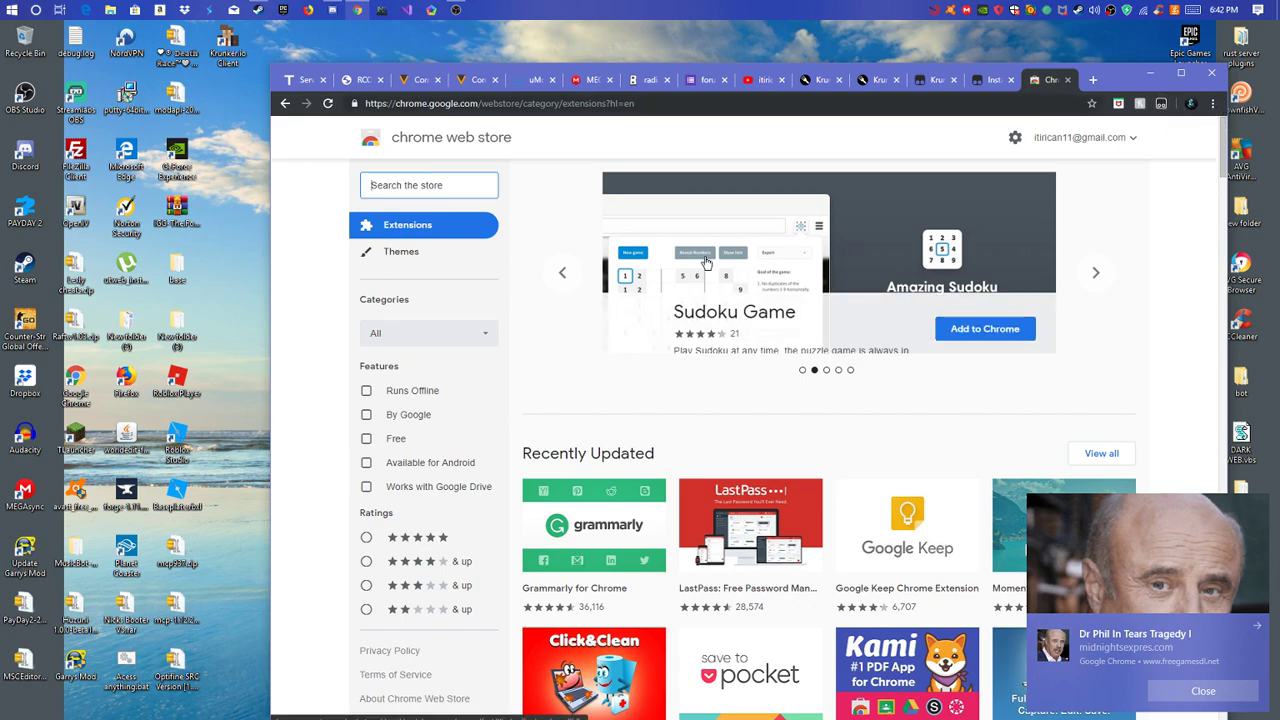
pyautogui.write('ta')
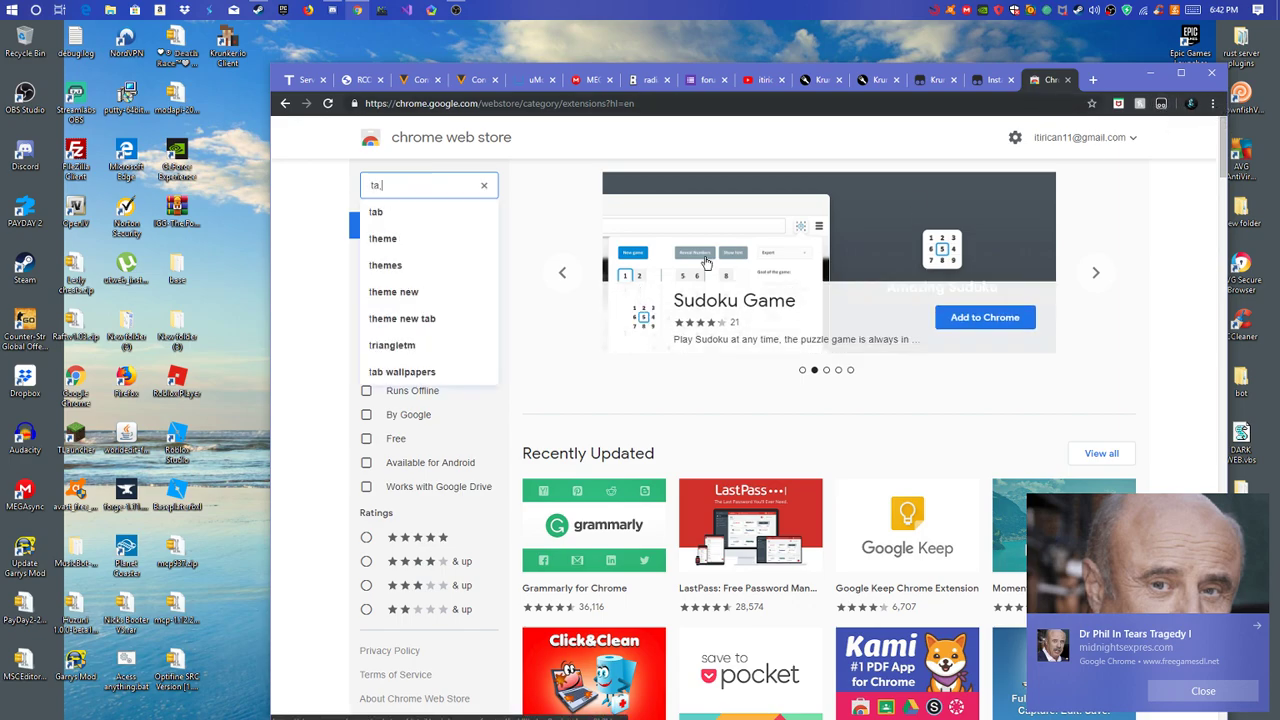
pyautogui.write('mper')
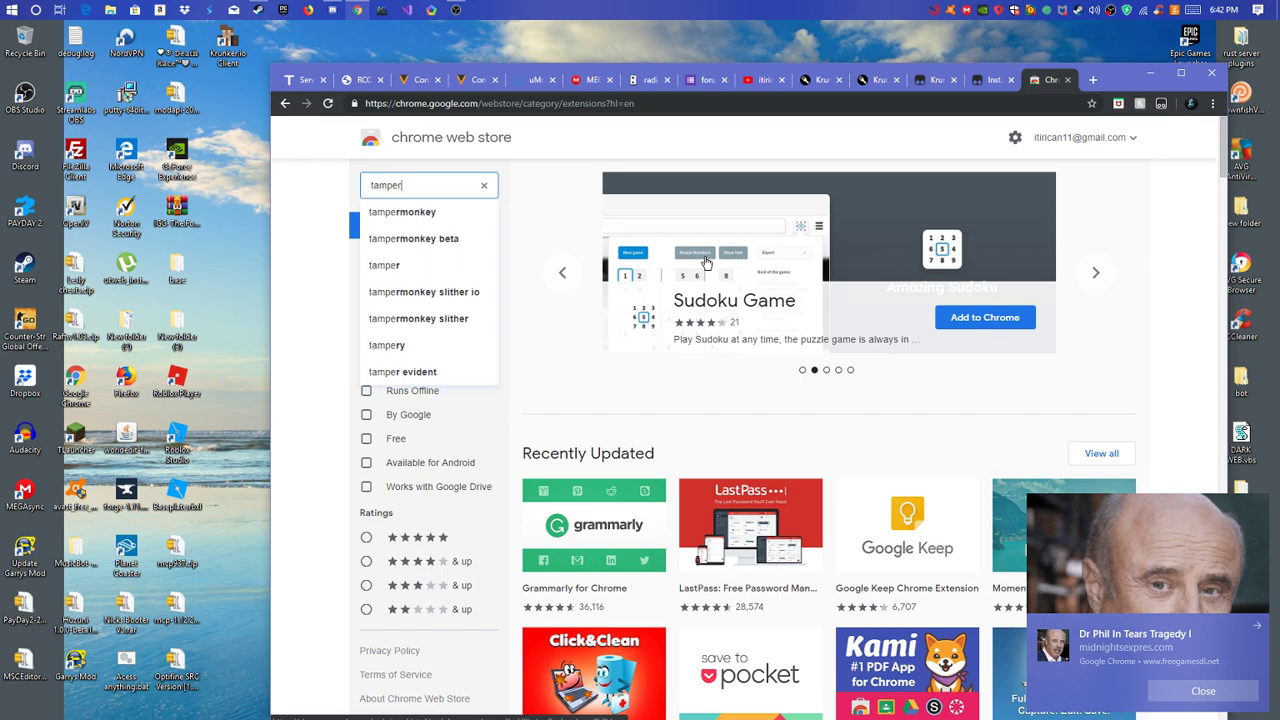
pyautogui.write('manke')
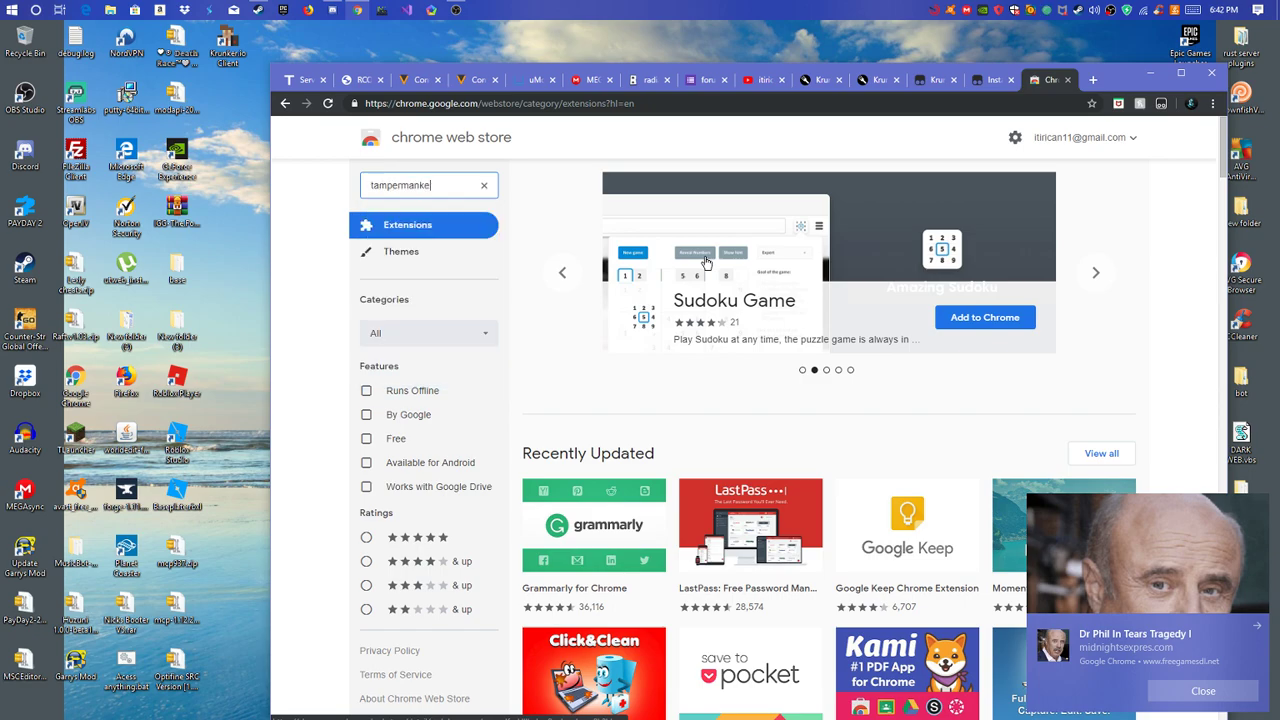
pyautogui.press('BackSpace')
pyautogui.write('onkey')
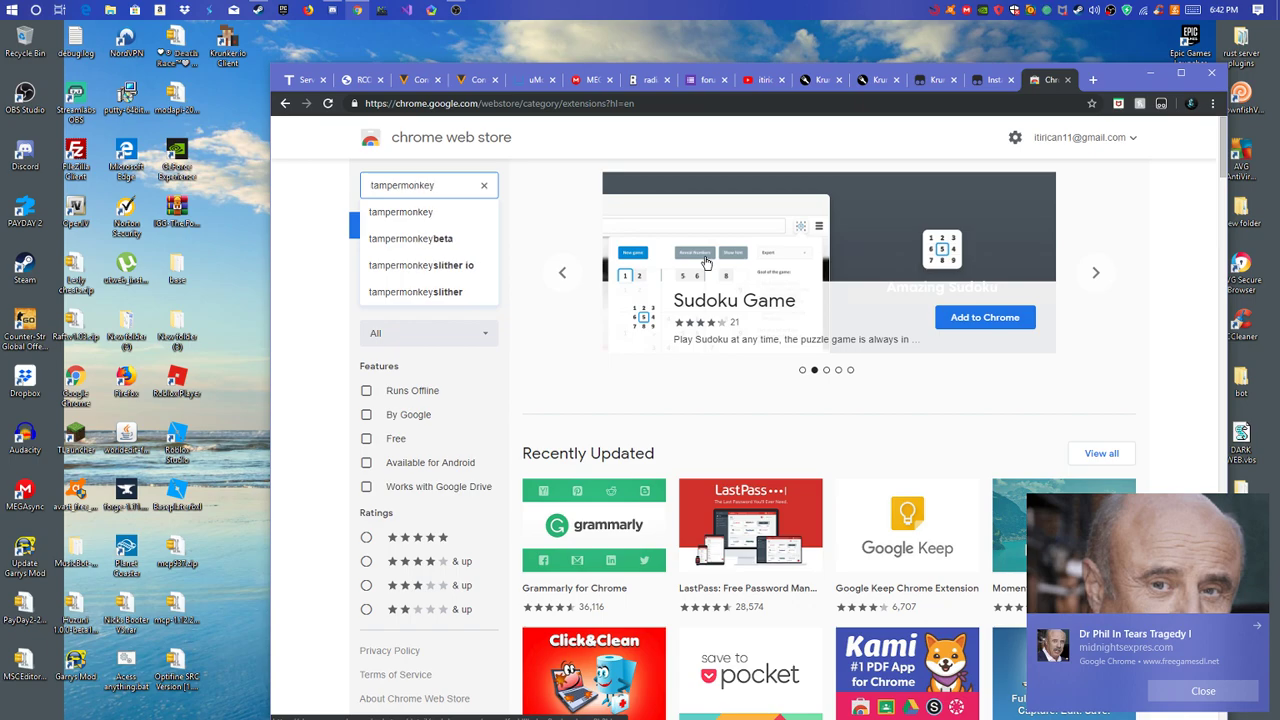
pyautogui.press('Return')
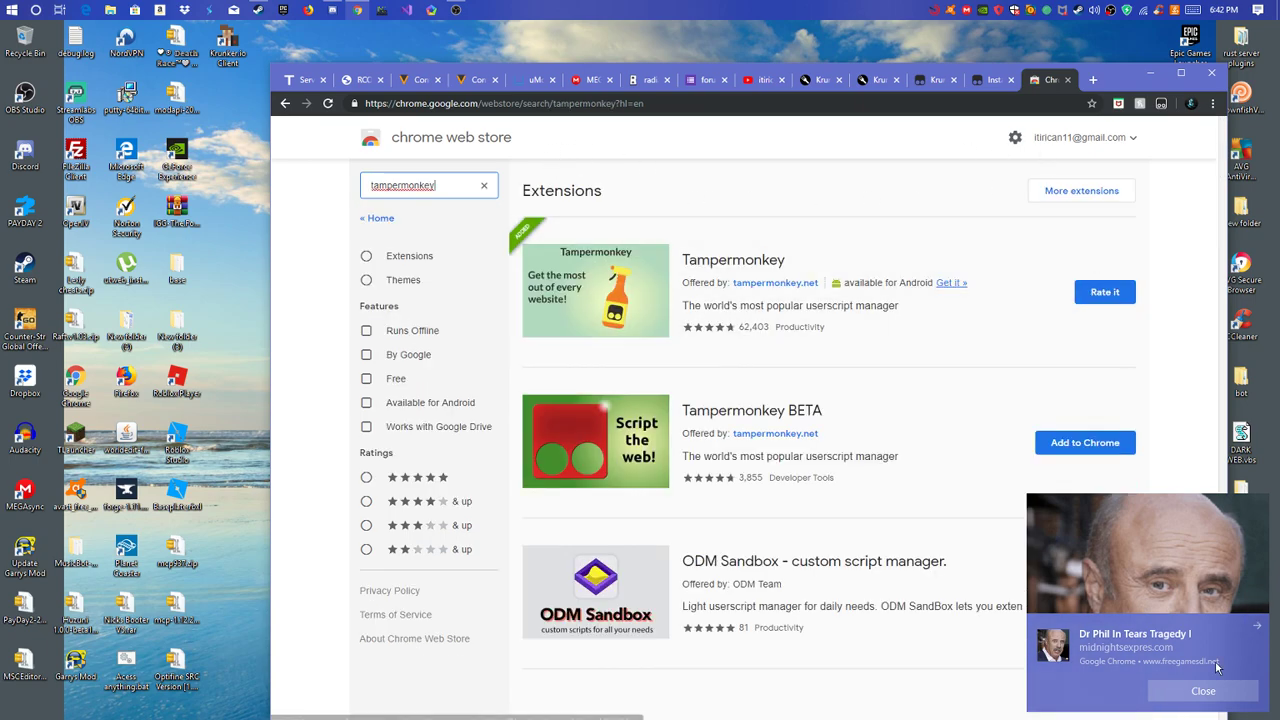
pyautogui.click(1203, 691)
# - Reposition the browser window, then open the Tampermonkey extension's store page and look over its overview
pyautogui.click(745, 73)
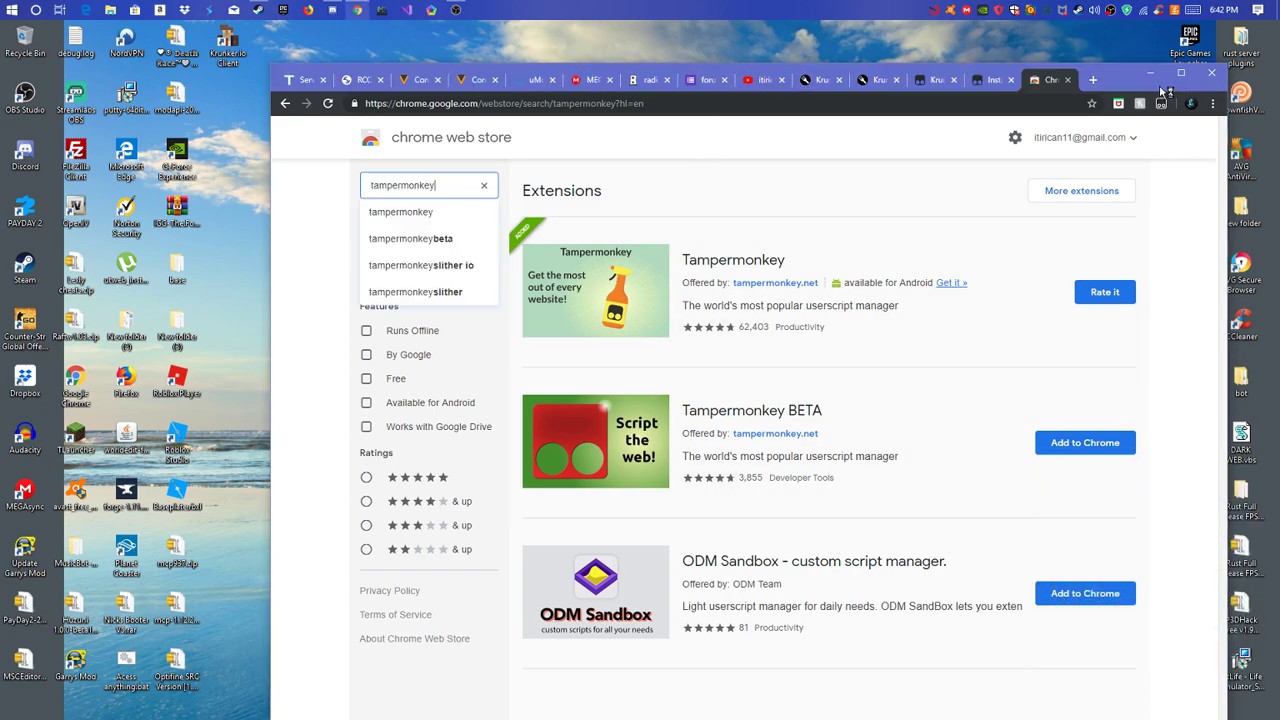
pyautogui.moveTo(745, 73); pyautogui.dragTo(685, 46)
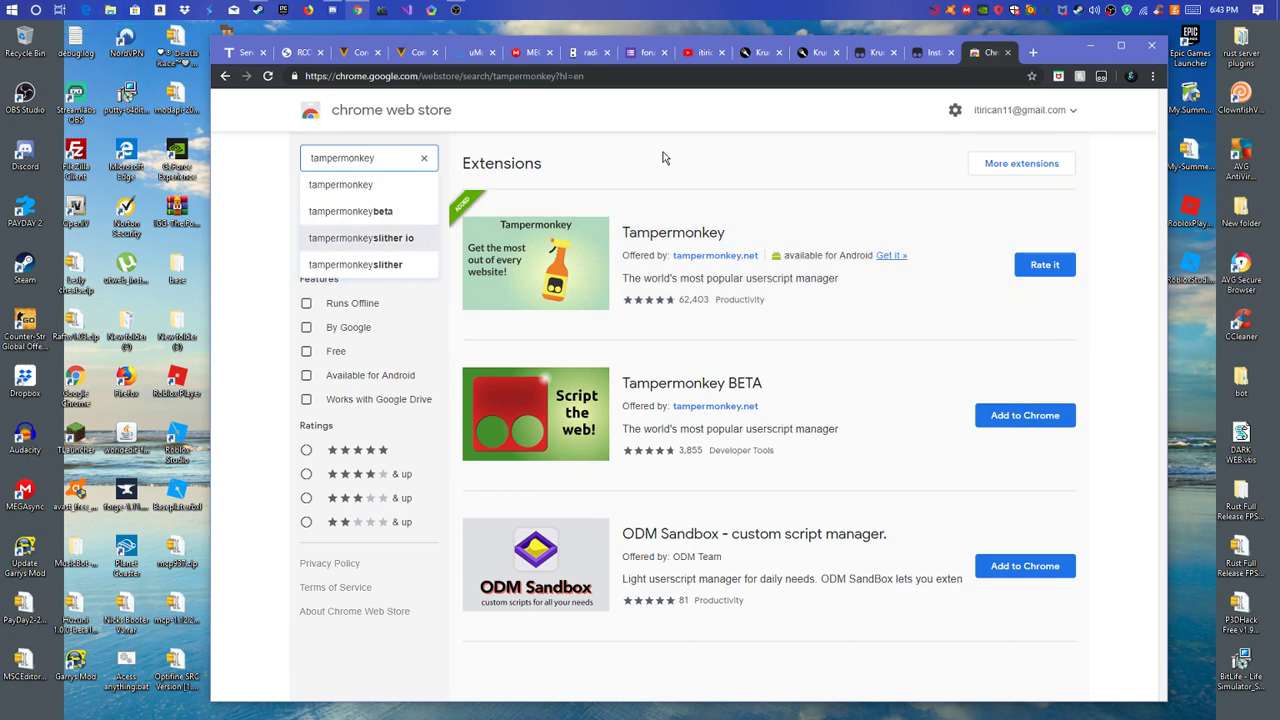
pyautogui.click(671, 144)
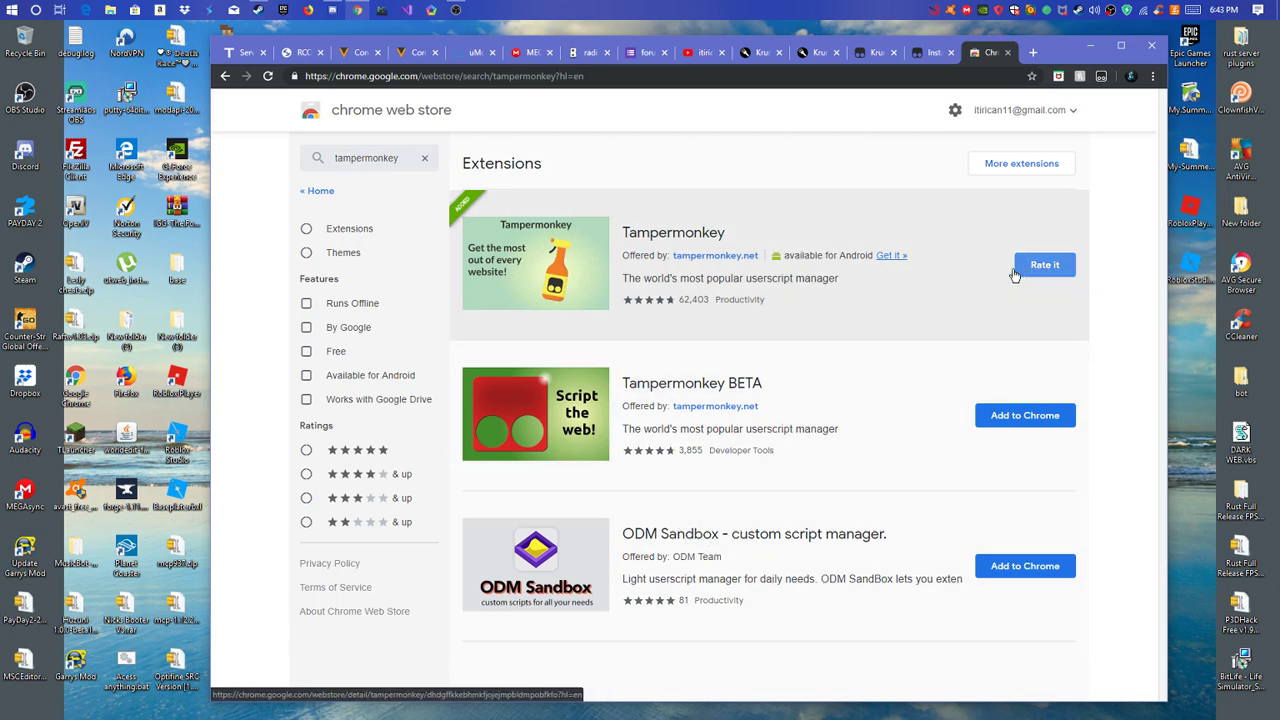
pyautogui.click(549, 228)
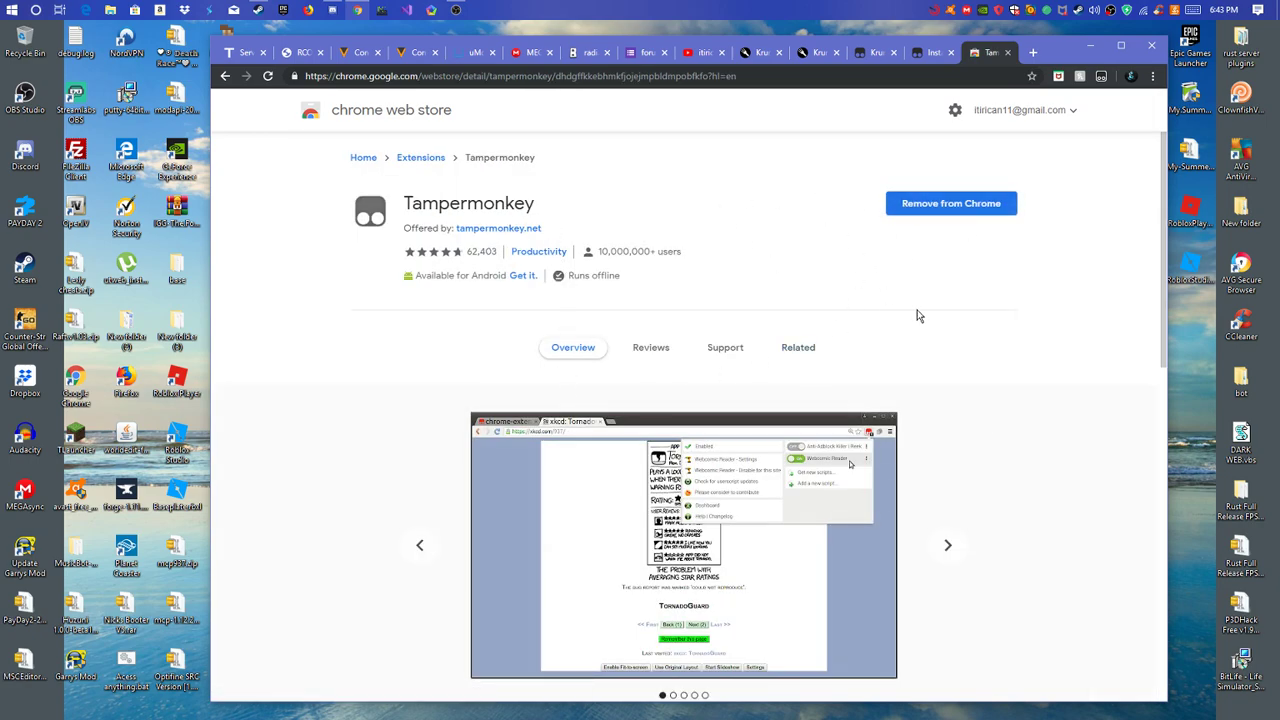
pyautogui.scroll(-1, 1034, 251)
pyautogui.scroll(1, 997, 246)
pyautogui.scroll(-1, 994, 260)
pyautogui.scroll(1, 994, 260)
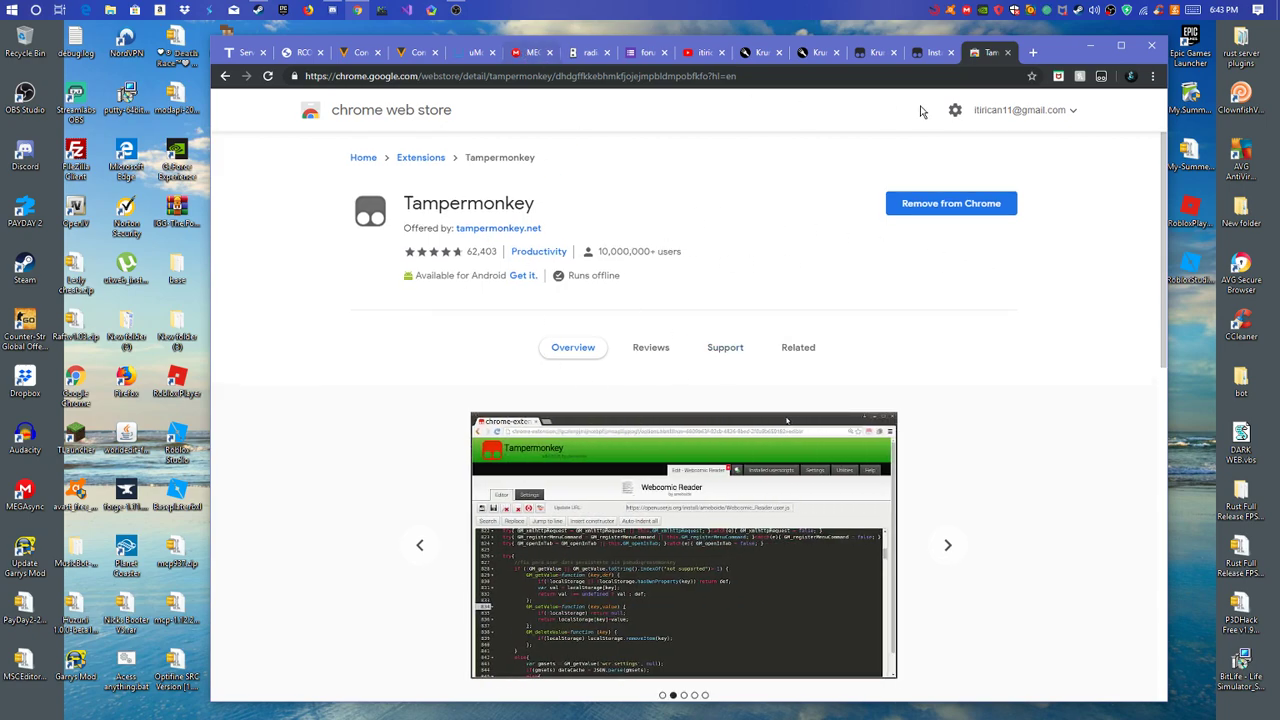
# - Close the Tampermonkey store page and examine the installed userscripts list and the code of the Krunker.io aimbot bhop ESP script
pyautogui.click(1008, 52)
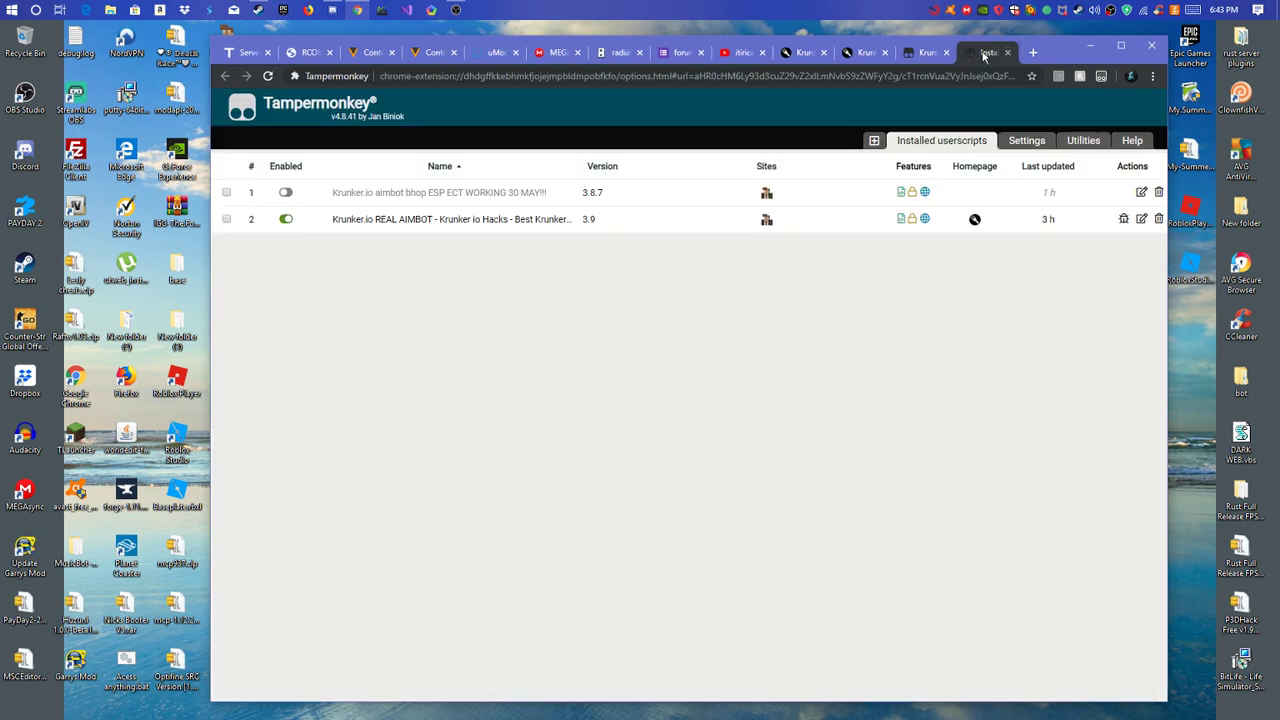
pyautogui.click(929, 52)
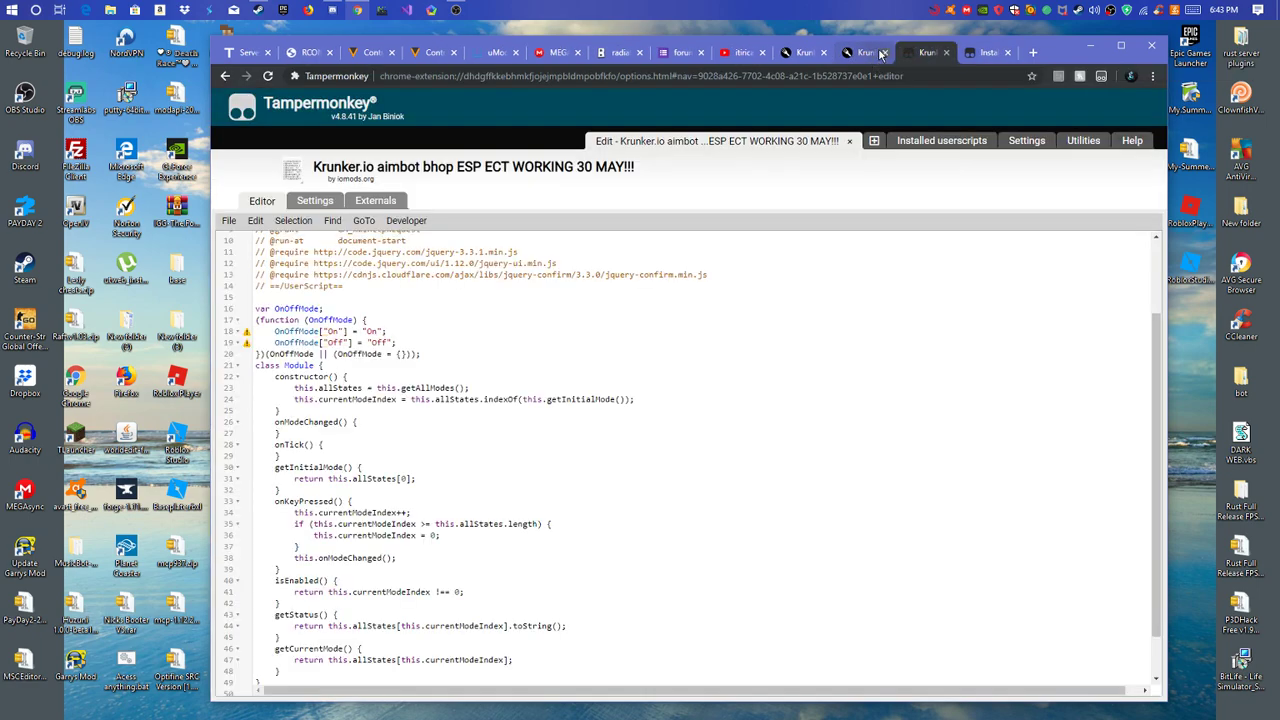
pyautogui.scroll(-2, 513, 523)
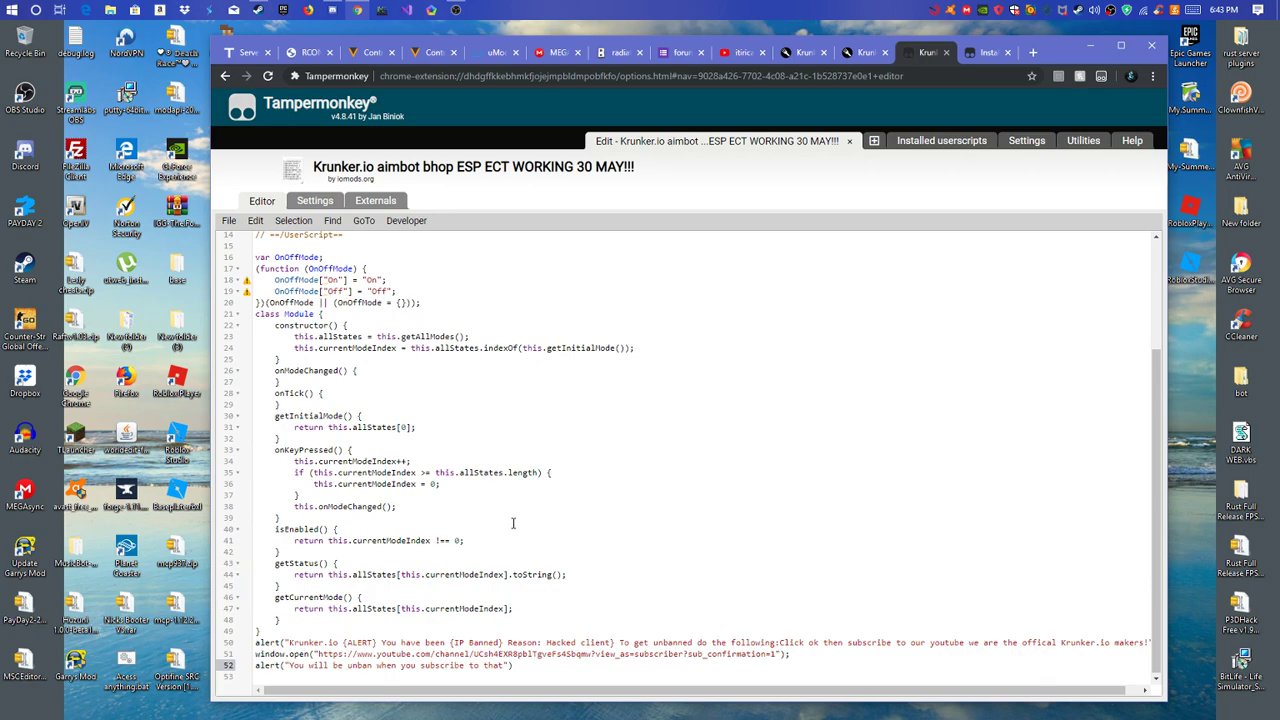
pyautogui.scroll(3, 513, 523)
pyautogui.click(988, 52)
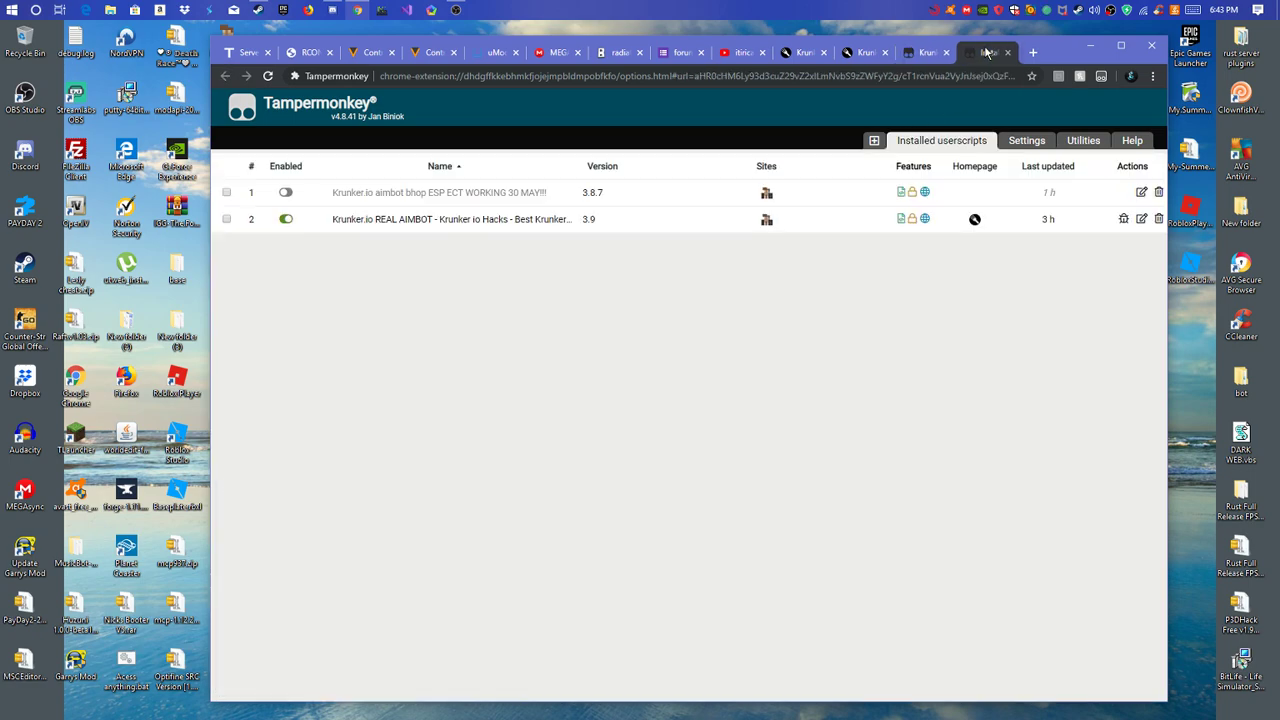
pyautogui.click(926, 55)
pyautogui.click(862, 56)
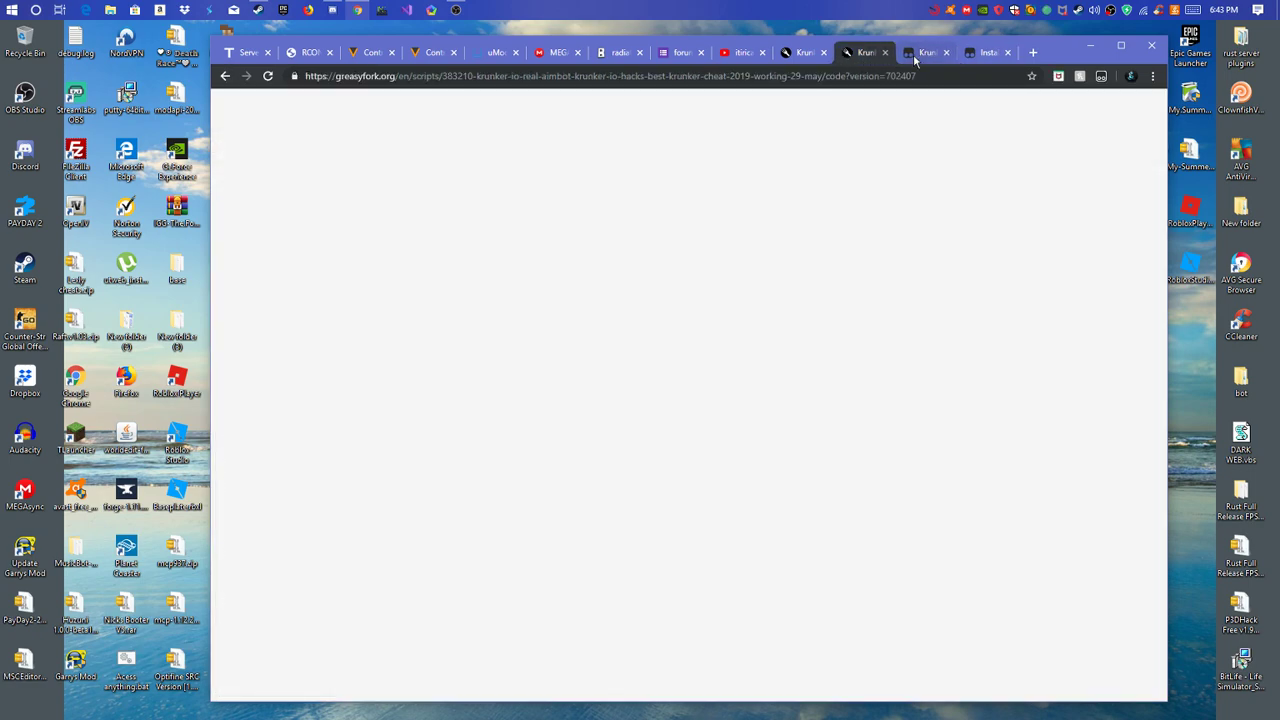
pyautogui.click(918, 54)
# - Search Google for "greasyfork" in a new tab, open the Greasy Fork site and activate its user script search
pyautogui.click(1033, 52)
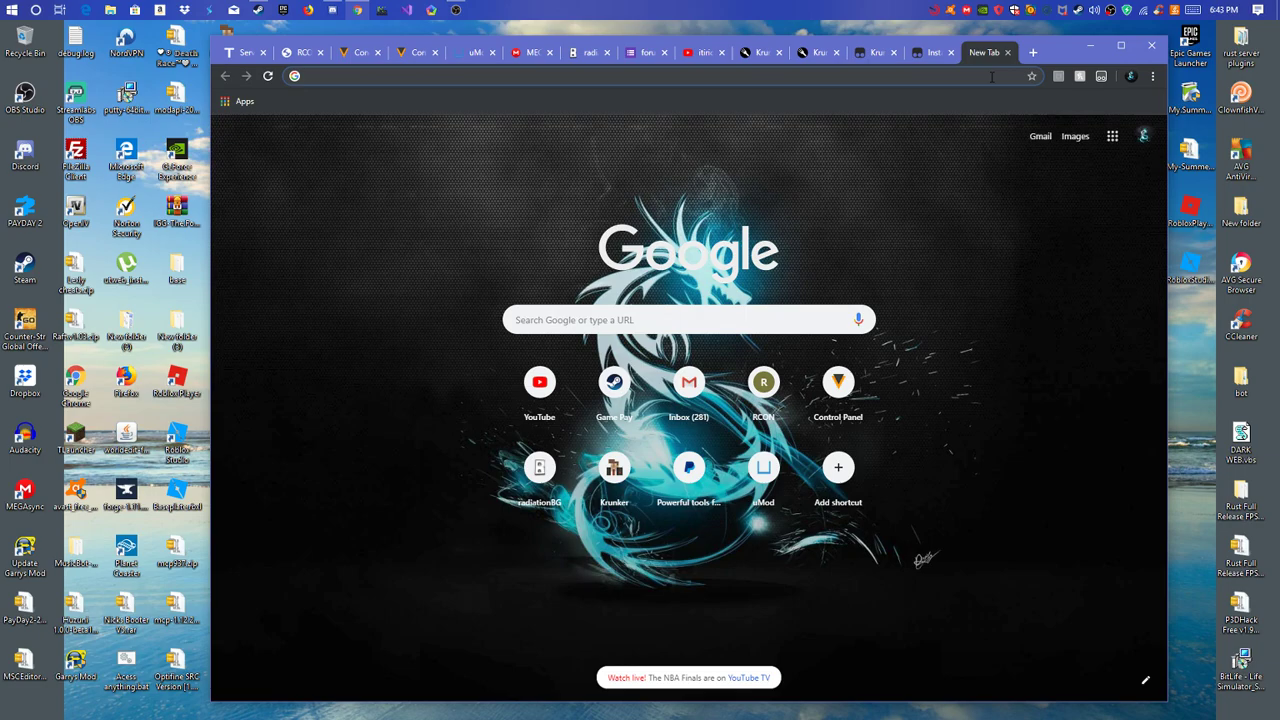
pyautogui.write('gre')
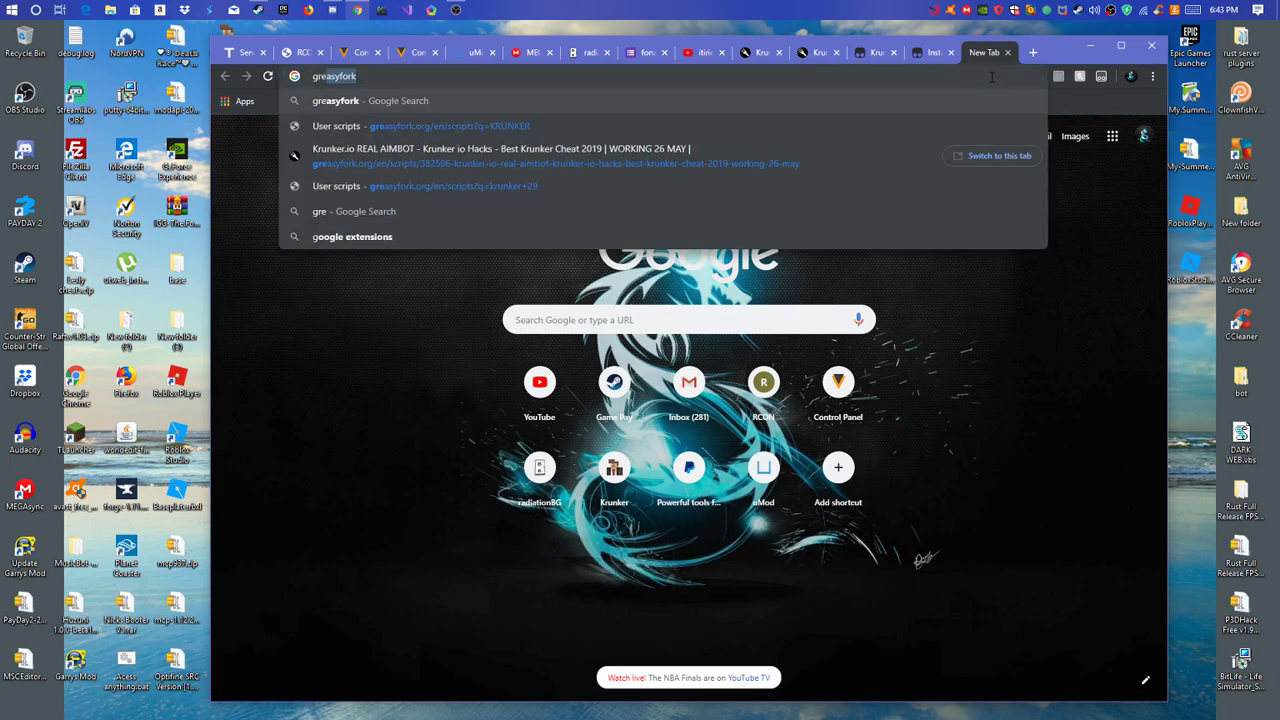
pyautogui.write('asyf')
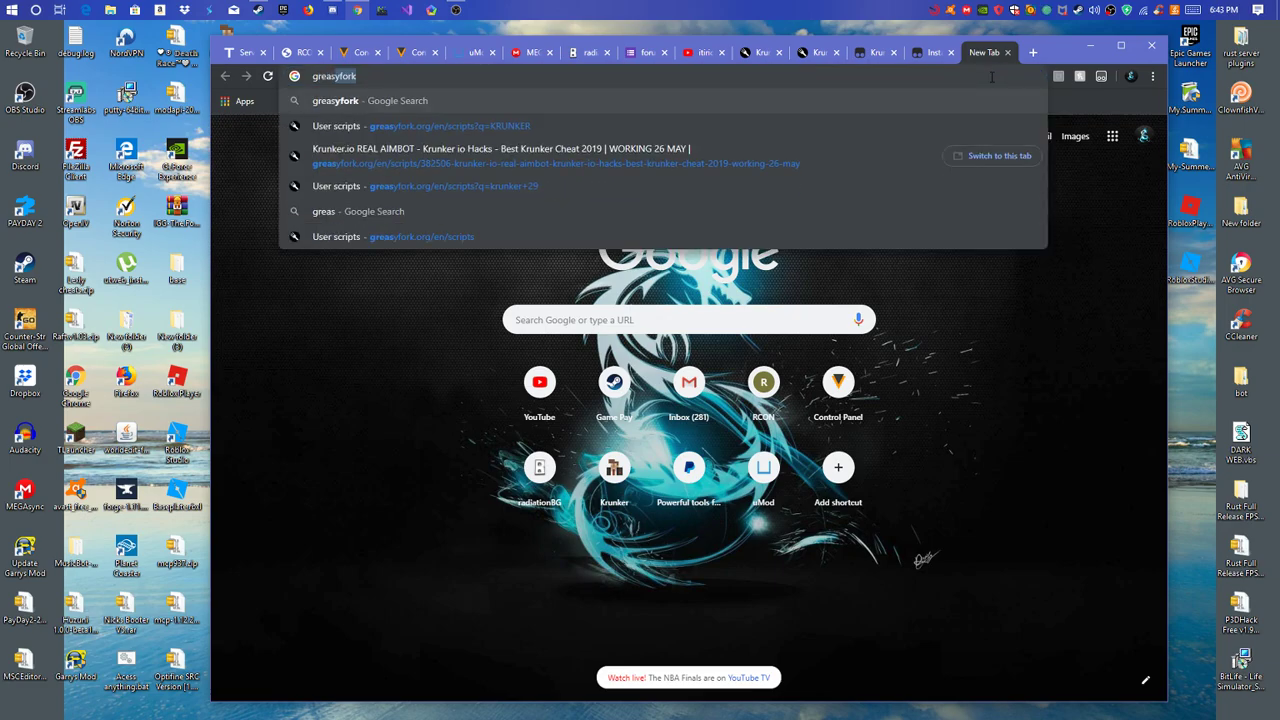
pyautogui.write('ork')
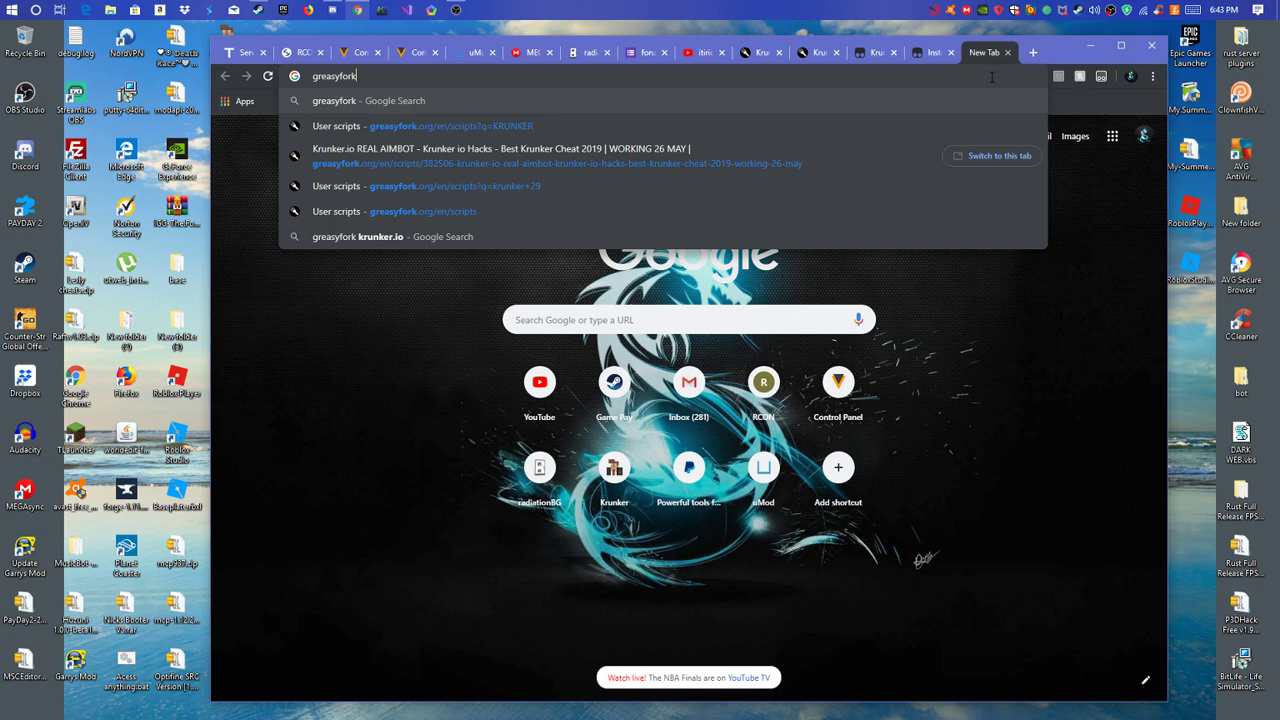
pyautogui.press('Return')
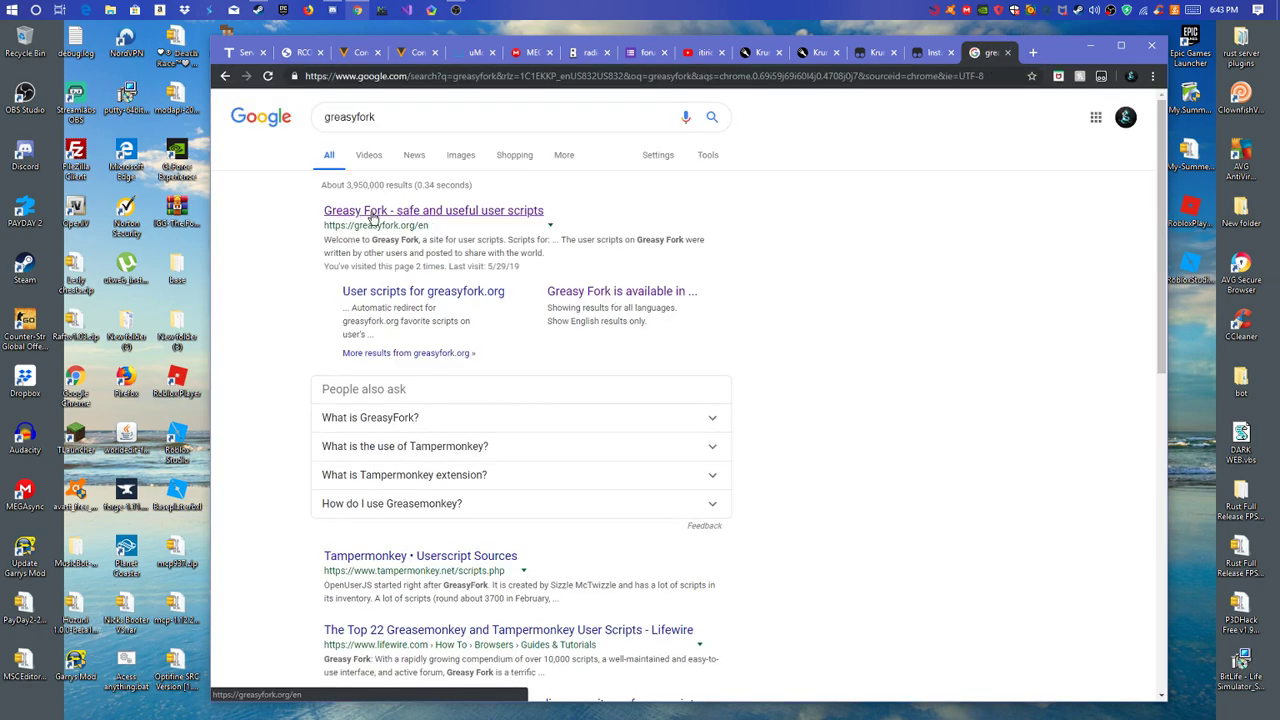
pyautogui.click(372, 218)
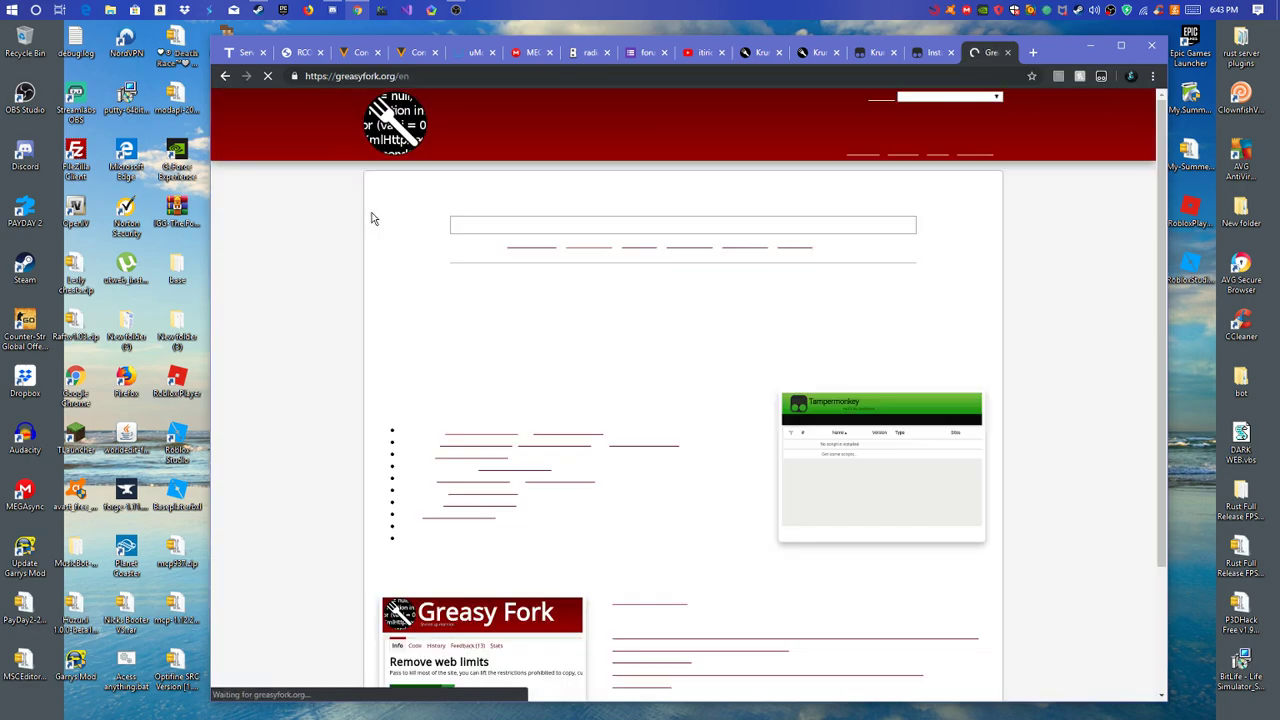
pyautogui.click(830, 236)
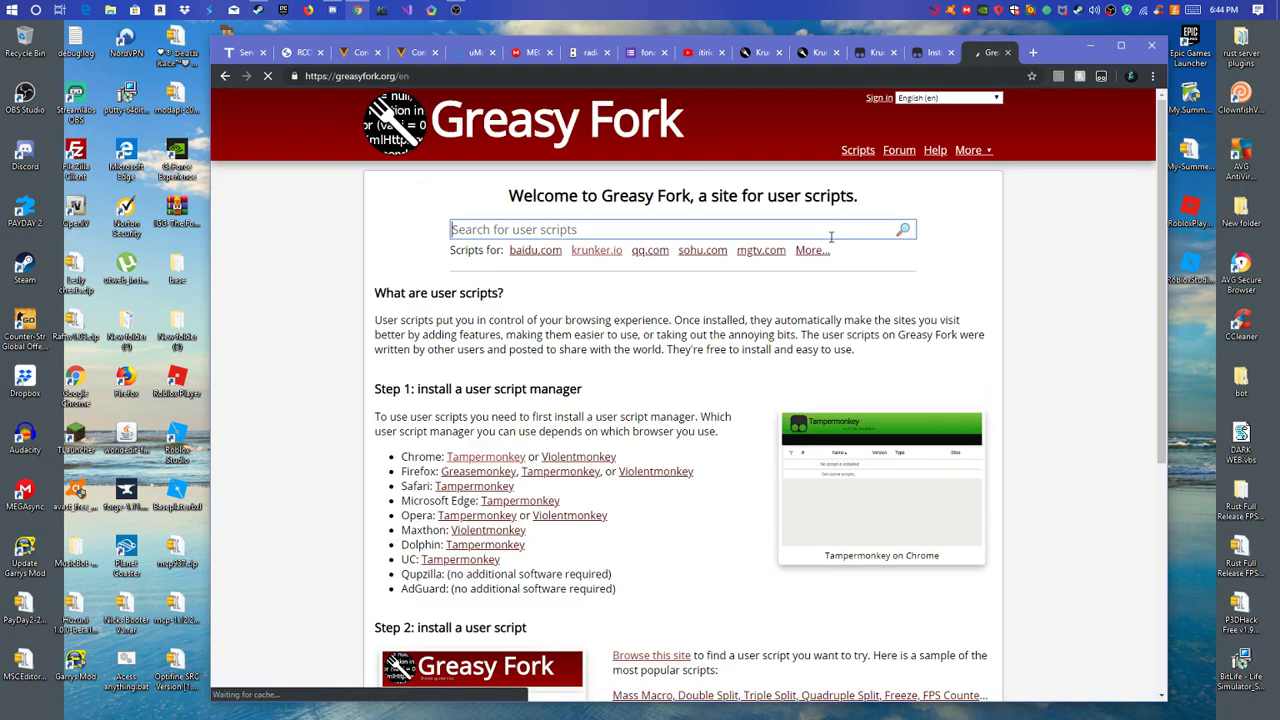
# - Open Greasy Fork's list of user scripts for krunker.io and look over the first entries
pyautogui.click(831, 237)
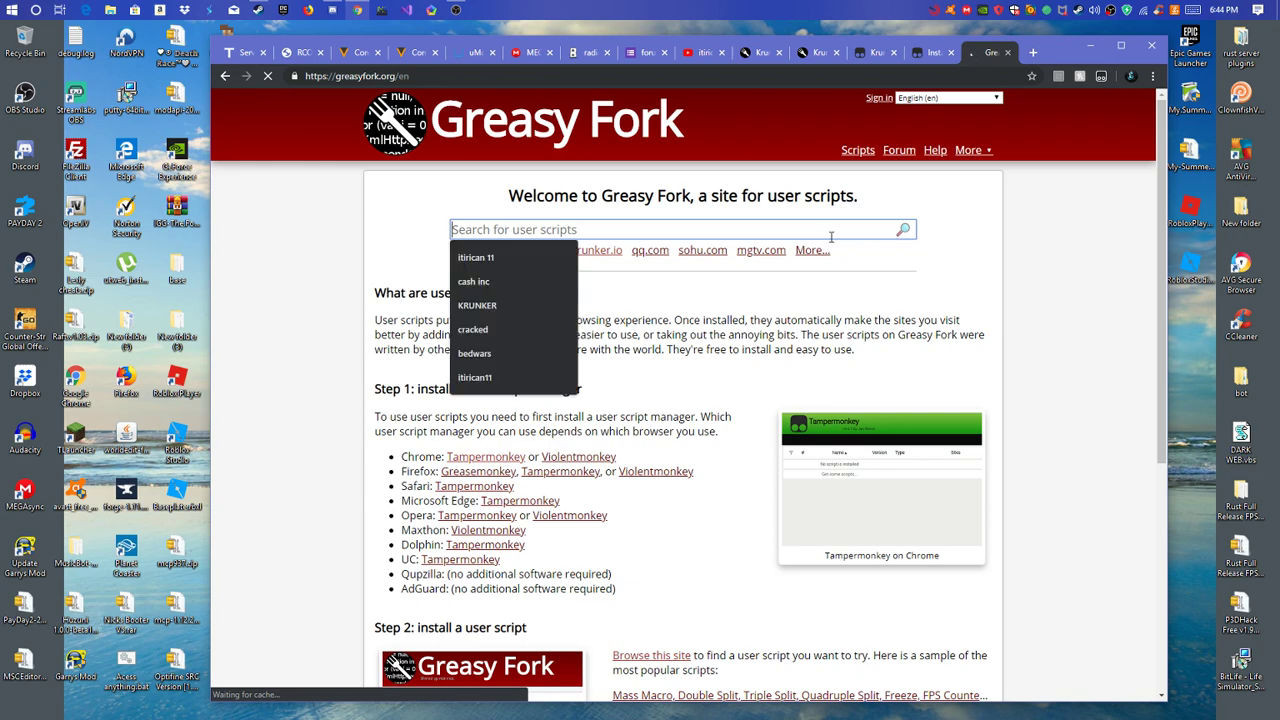
pyautogui.click(603, 254)
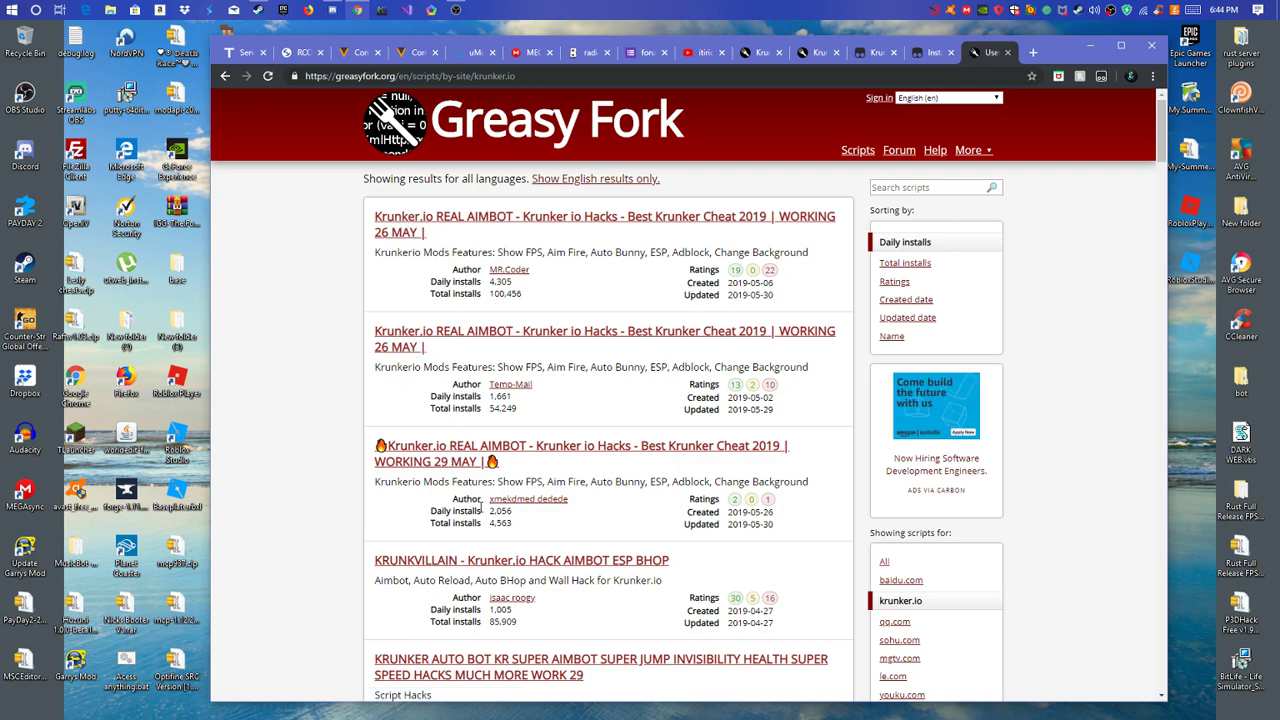
pyautogui.scroll(-1, 575, 555)
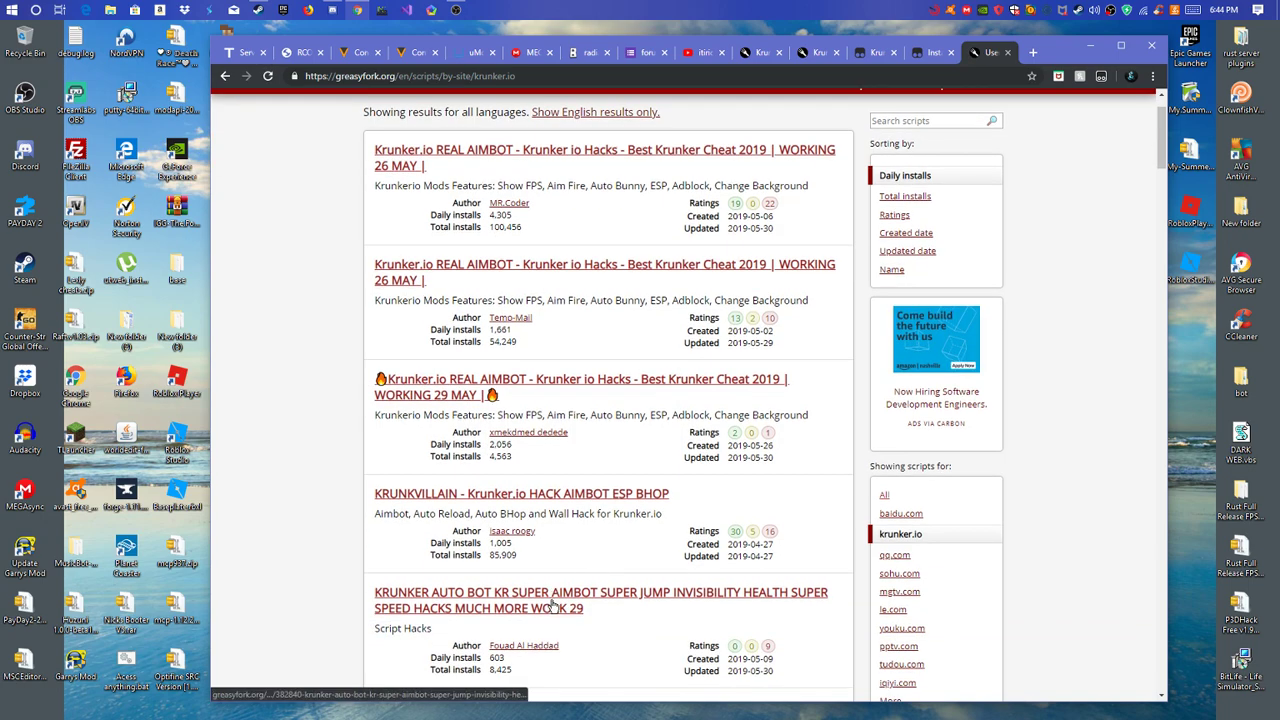
pyautogui.scroll(1, 550, 600)
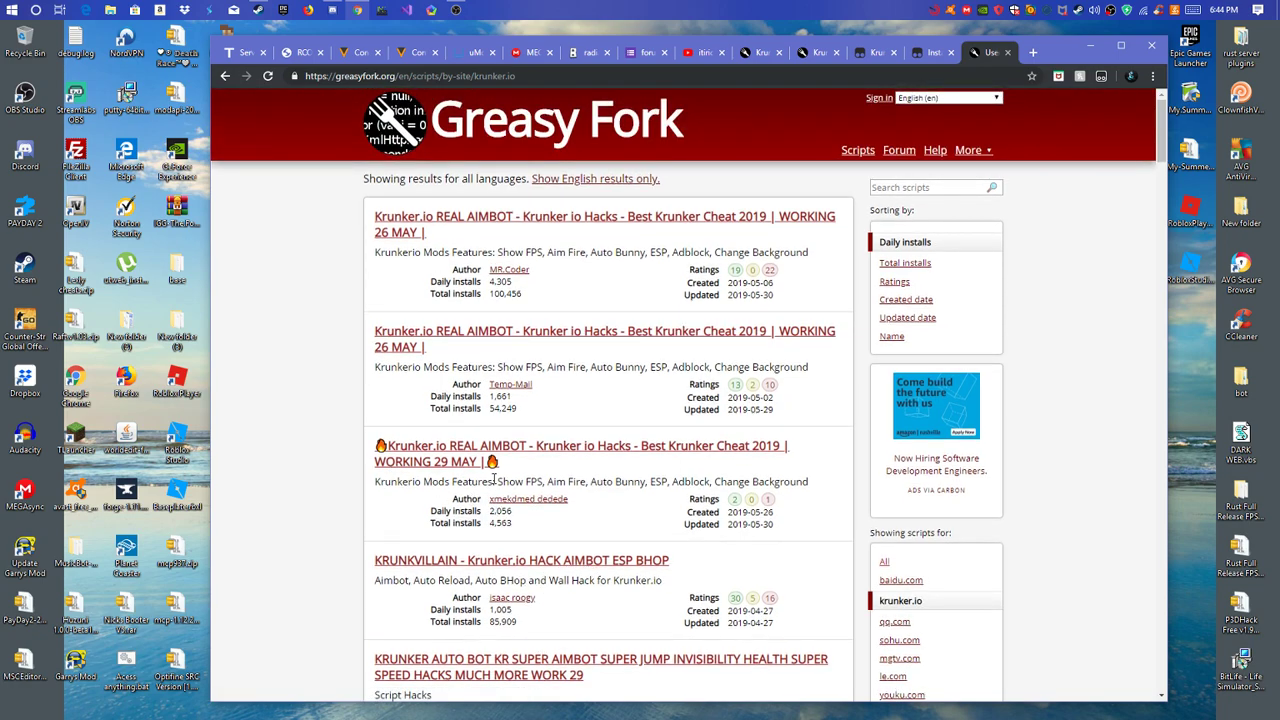
# - Review Tampermonkey's installed userscripts and examine the alert and window.open lines ending the Krunker.io aimbot bhop ESP script's code
pyautogui.click(922, 56)
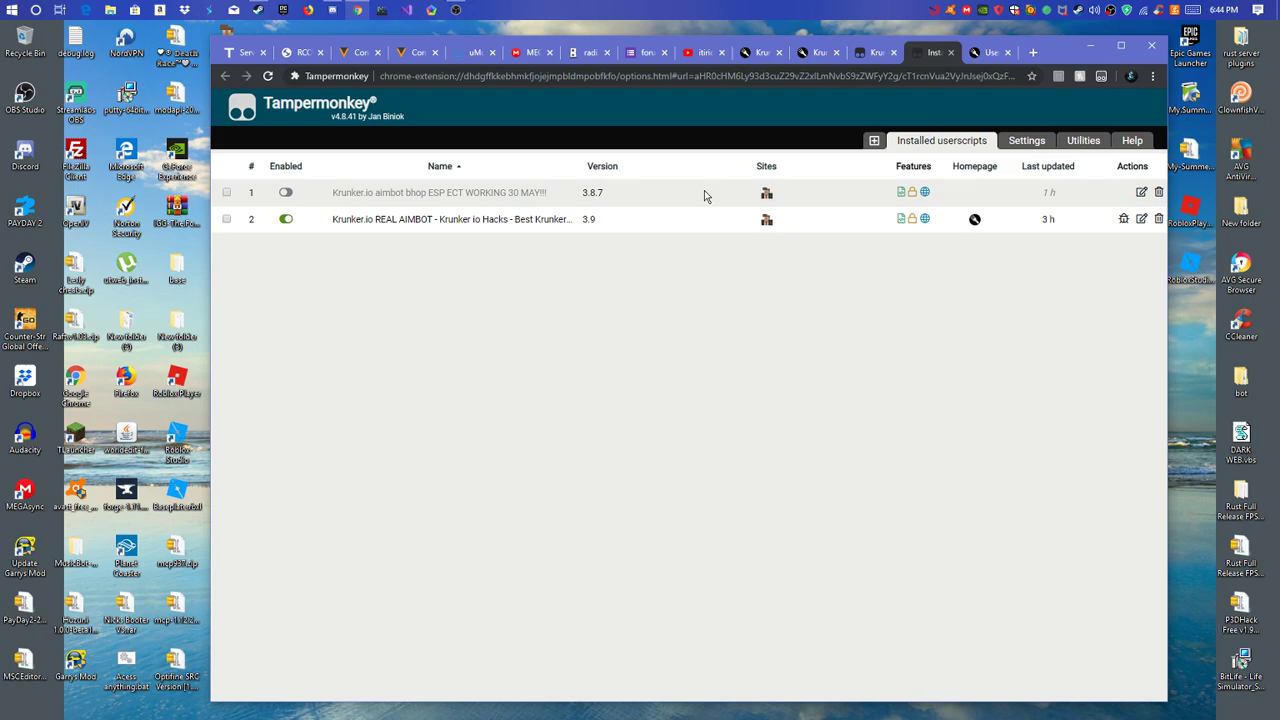
pyautogui.click(885, 62)
pyautogui.click(924, 60)
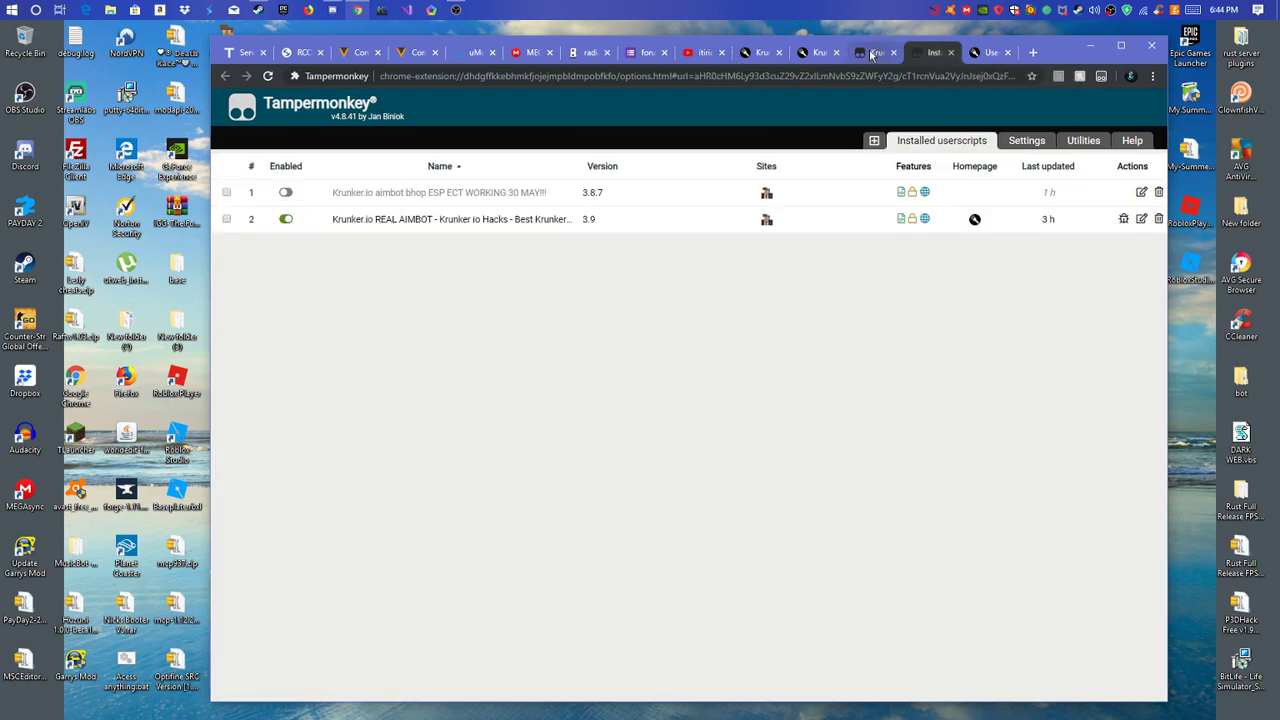
pyautogui.click(870, 55)
pyautogui.click(930, 53)
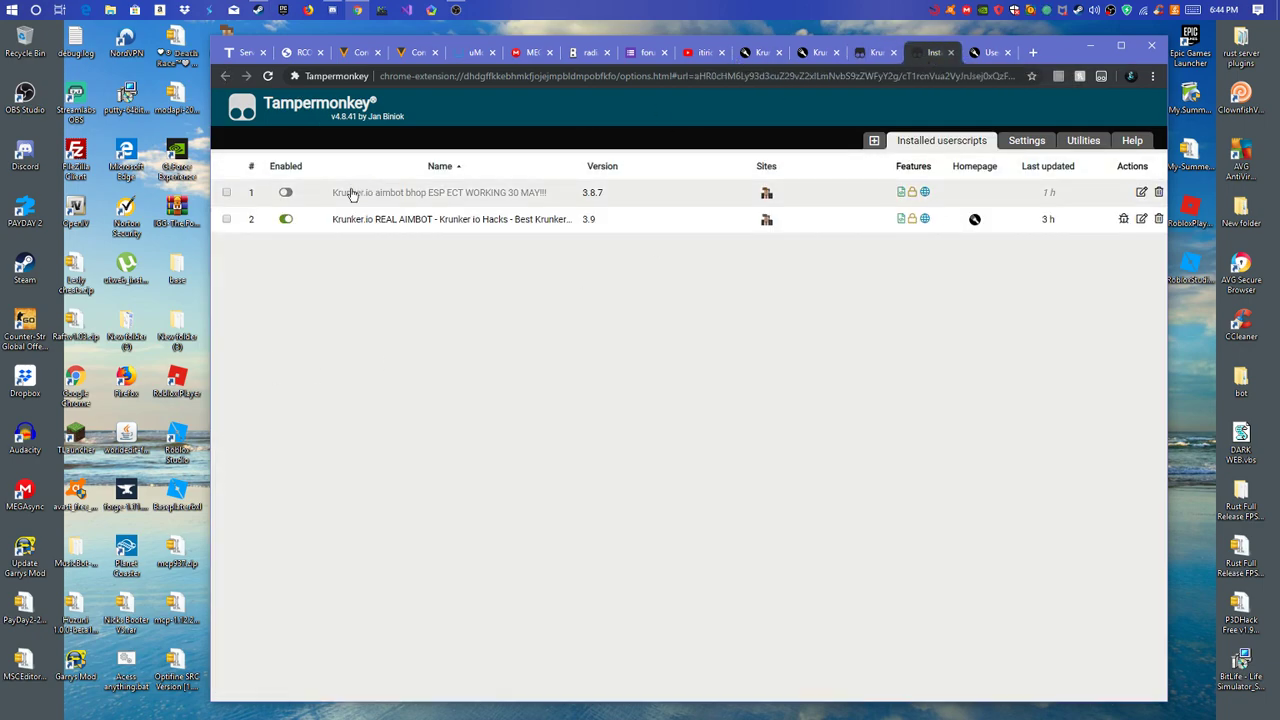
pyautogui.click(878, 57)
pyautogui.scroll(-2, 466, 640)
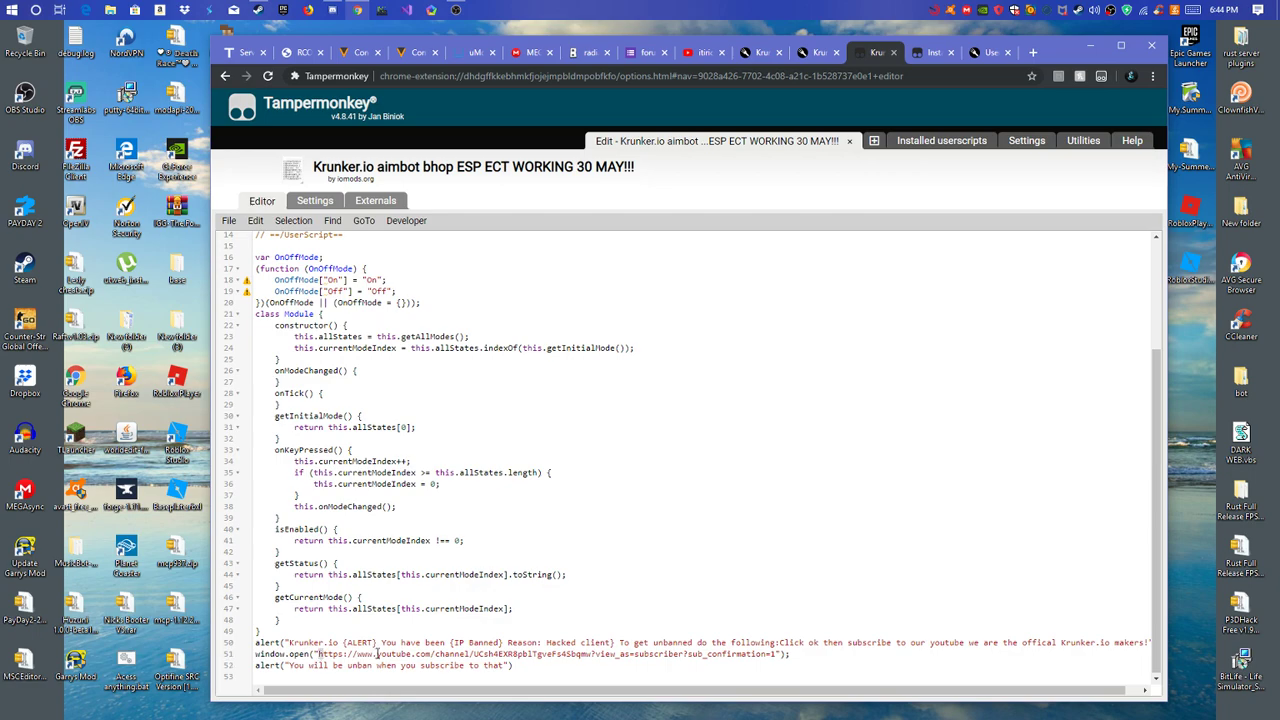
pyautogui.moveTo(378, 653); pyautogui.dragTo(697, 660)
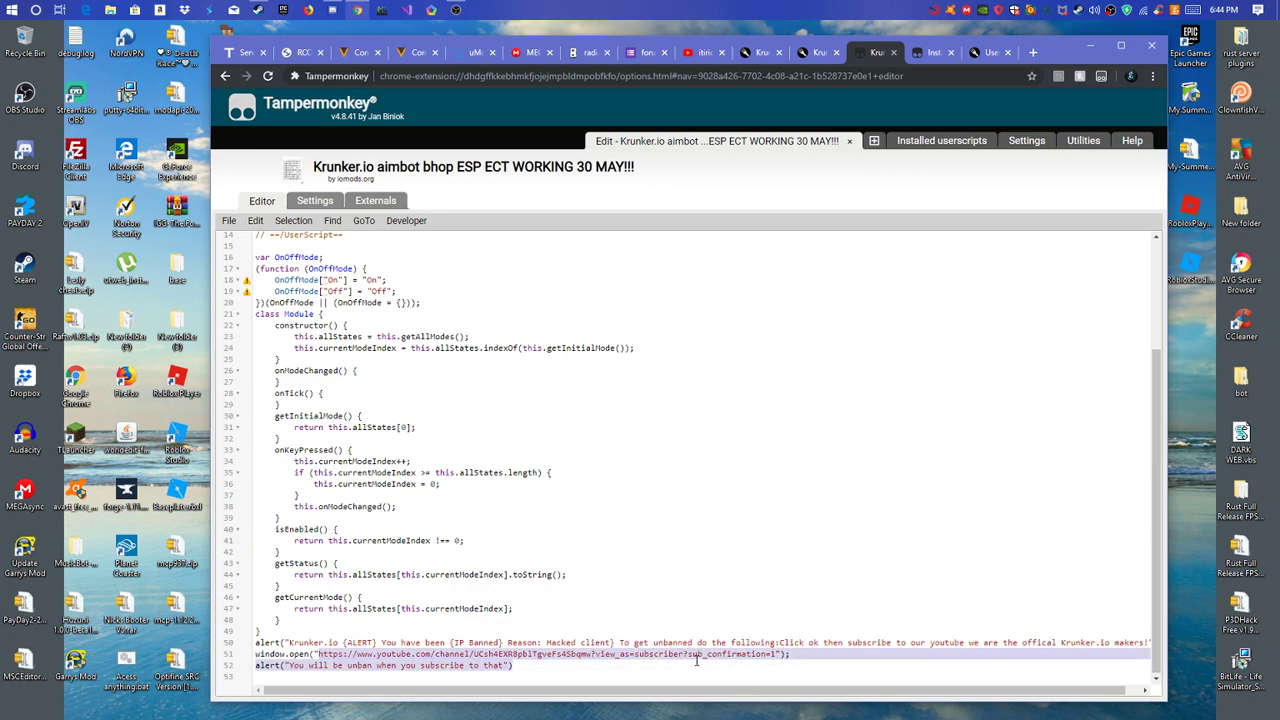
pyautogui.click(680, 663)
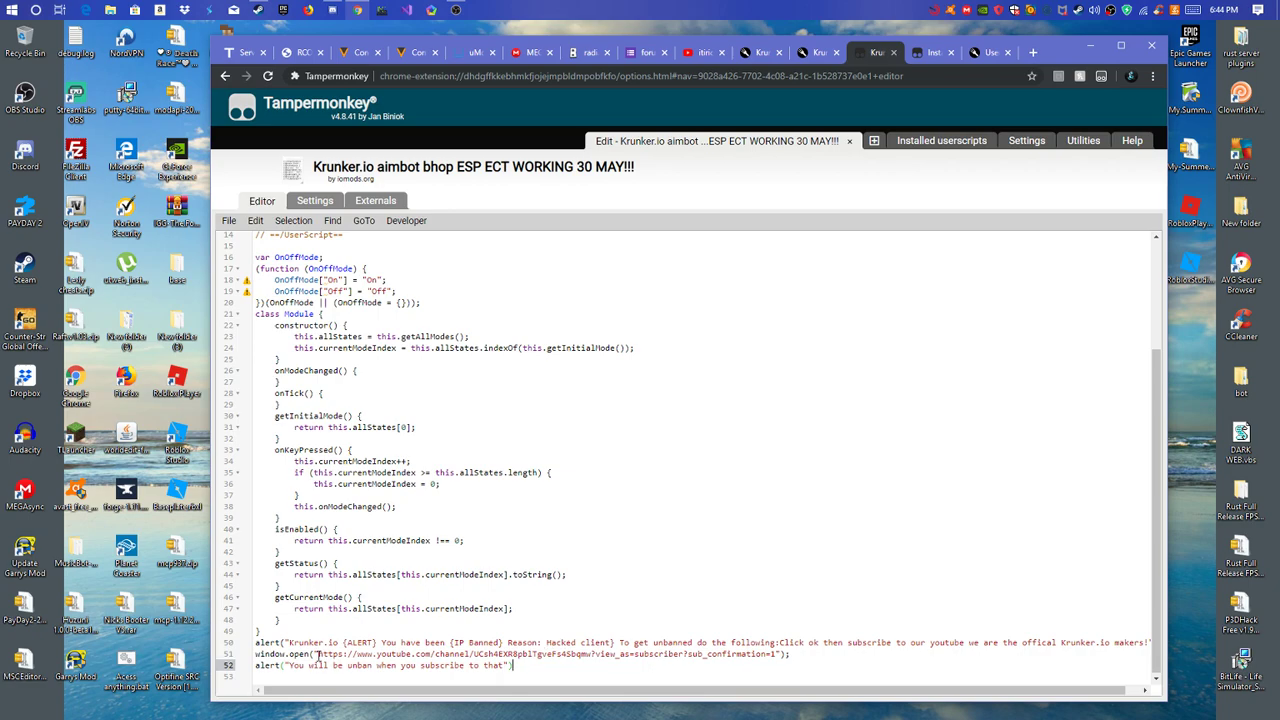
pyautogui.moveTo(319, 655); pyautogui.dragTo(785, 654)
# - Return to Greasy Fork's krunker.io script list and look through the available scripts
pyautogui.click(940, 55)
pyautogui.click(872, 52)
pyautogui.click(797, 55)
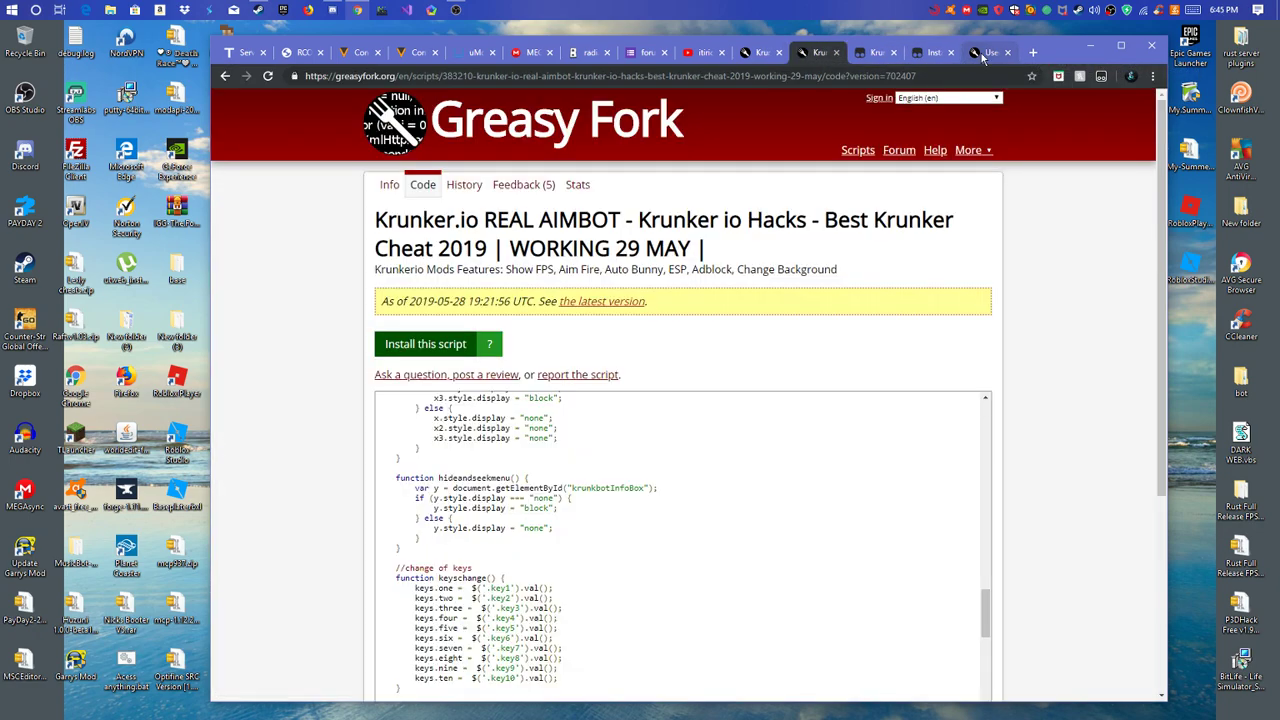
pyautogui.click(988, 52)
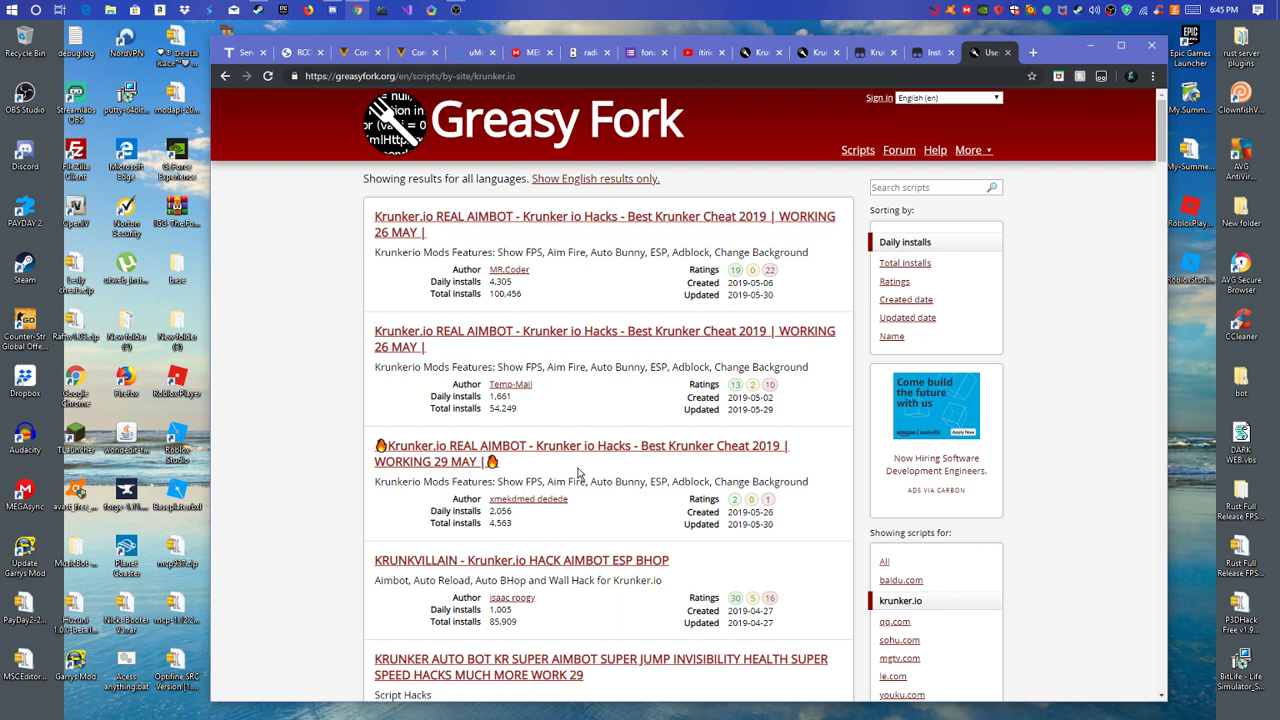
pyautogui.click(537, 76)
pyautogui.scroll(-3, 430, 400)
pyautogui.scroll(-2, 437, 430)
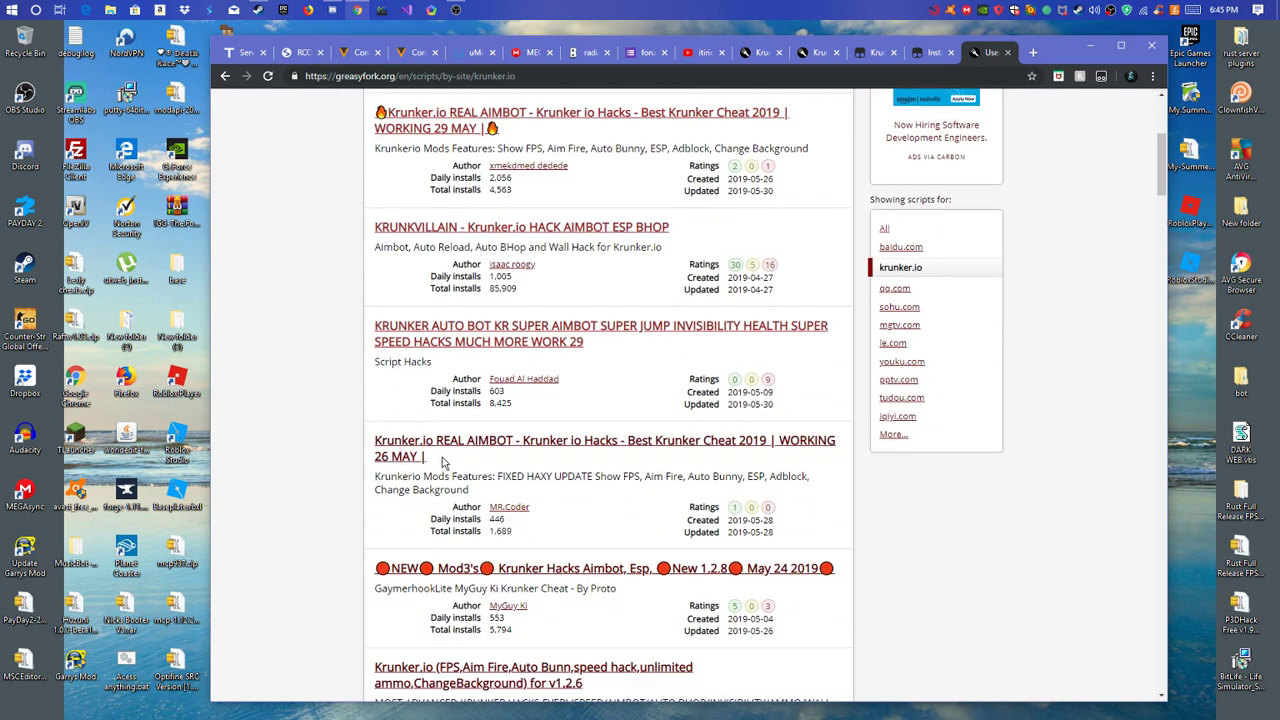
pyautogui.scroll(5, 432, 456)
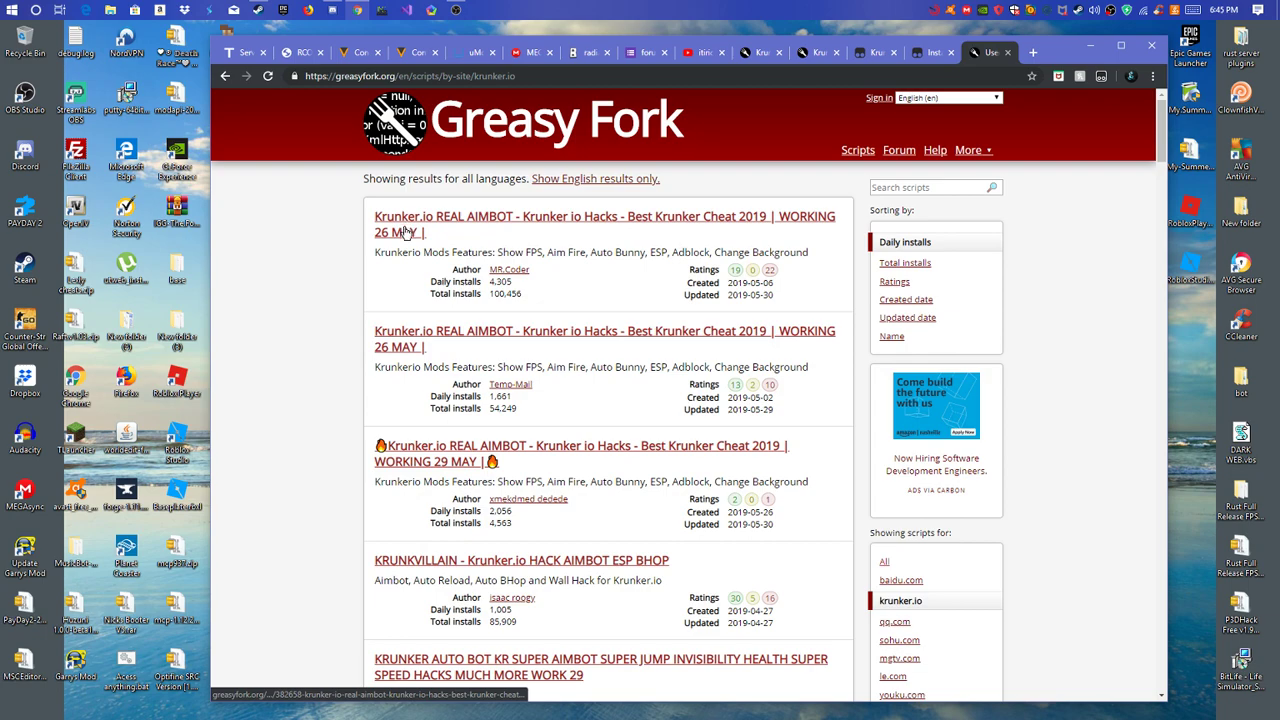
# - Open the page of the first listed Krunker.io REAL AIMBOT script, marked WORKING 26 MAY, and look over its information and description
pyautogui.click(406, 232)
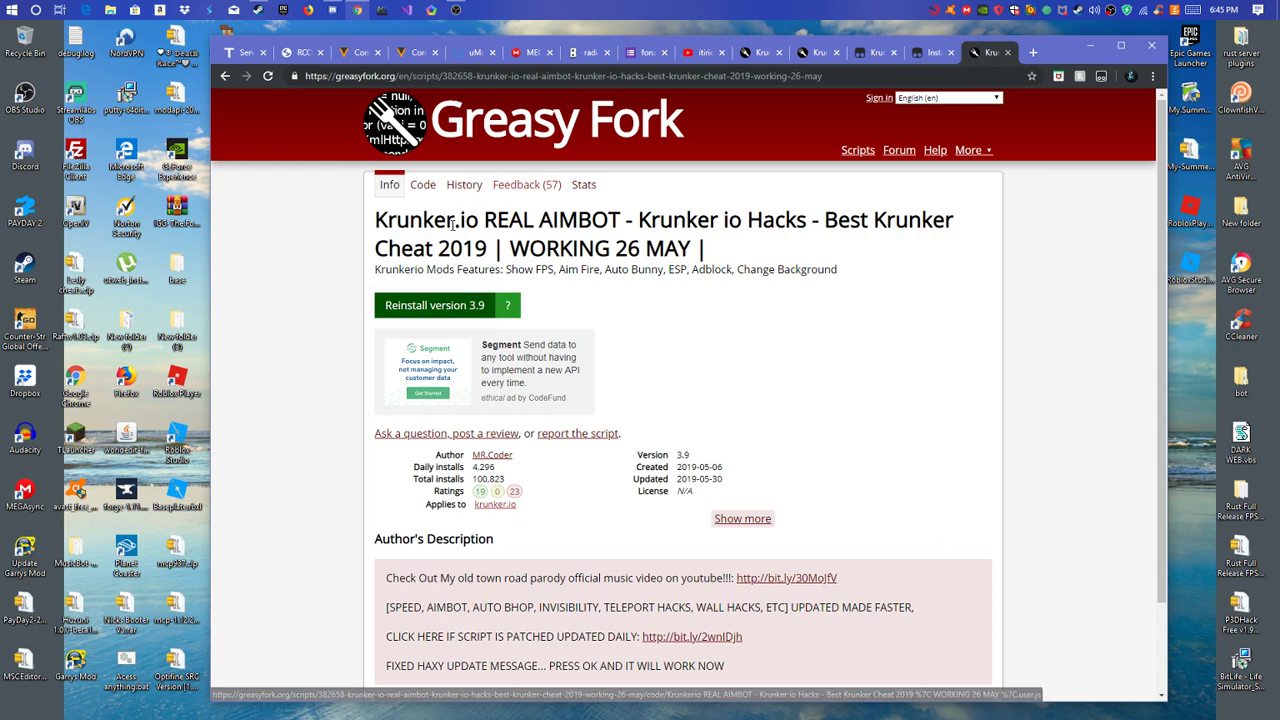
pyautogui.scroll(-1, 329, 466)
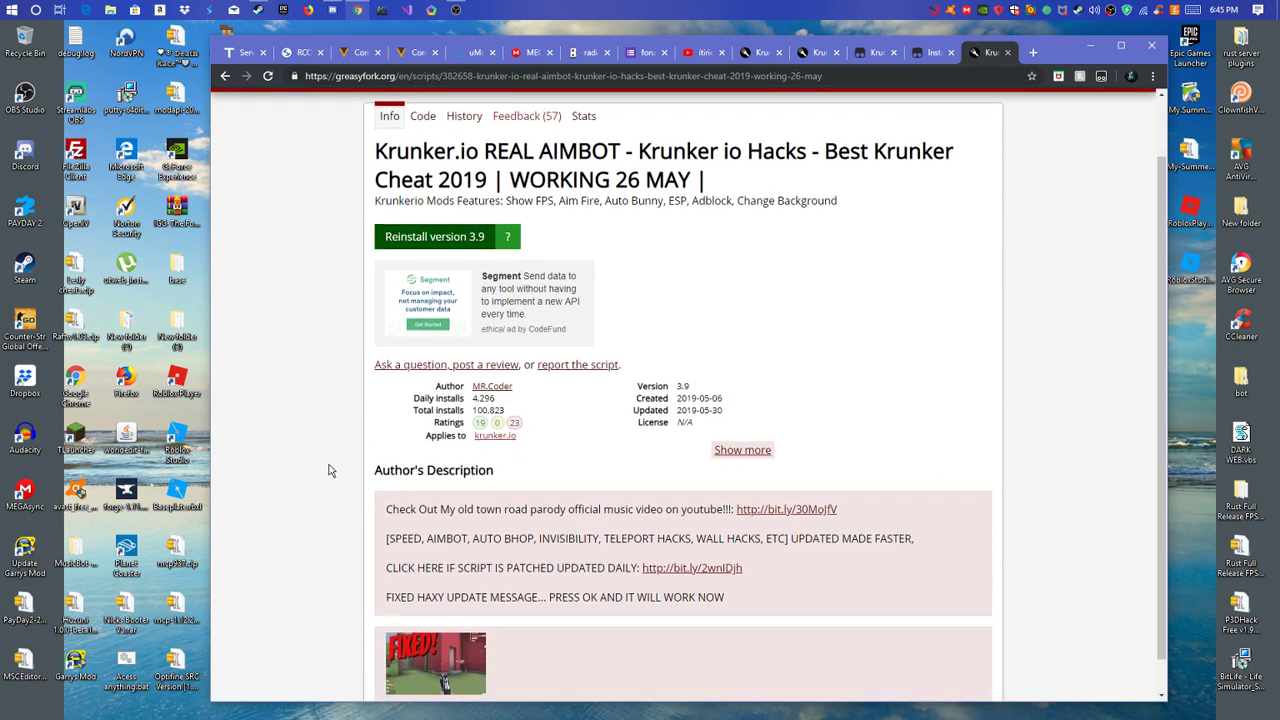
pyautogui.scroll(1, 431, 616)
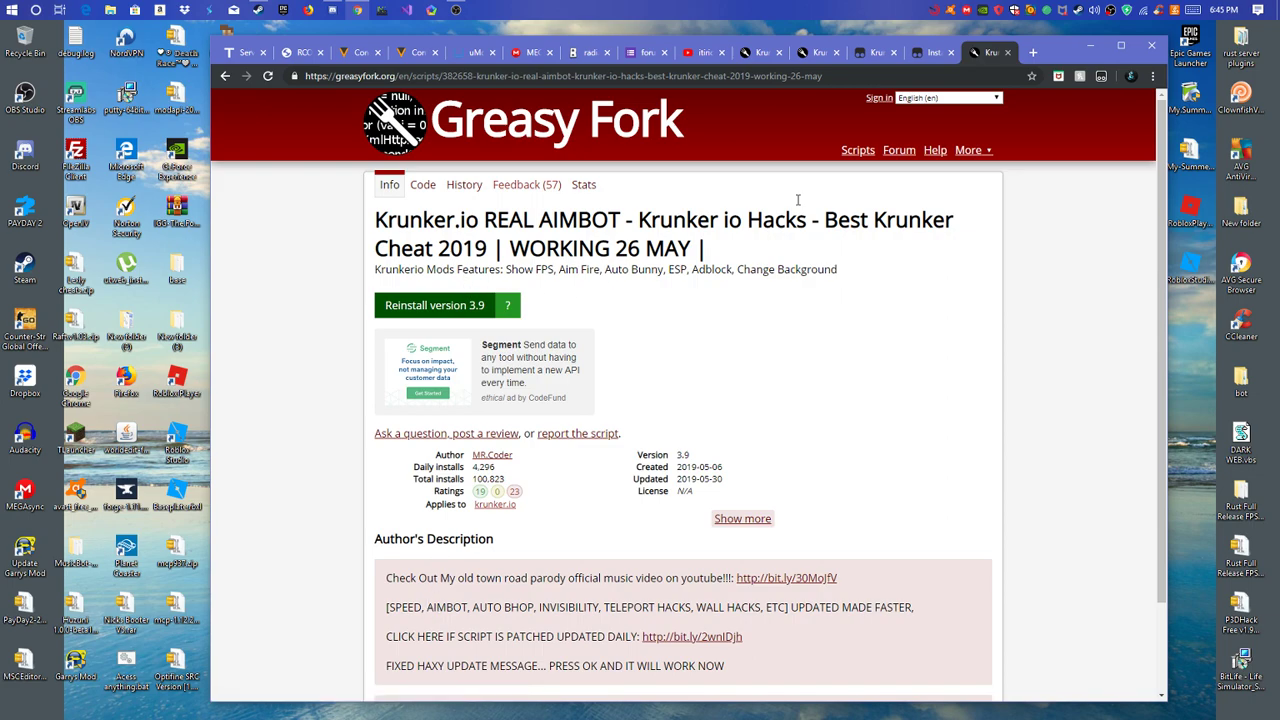
# - Open a new browser tab and bring up the Tampermonkey dashboard with the installed userscripts
pyautogui.click(1031, 53)
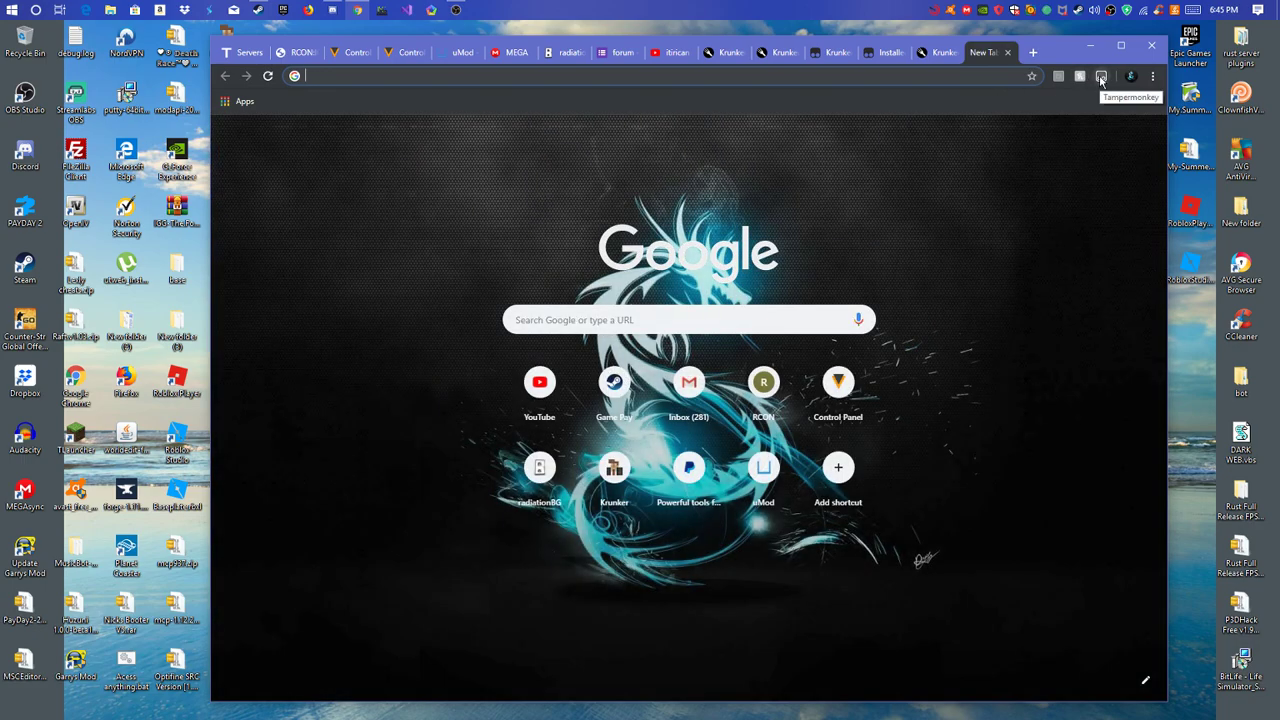
pyautogui.rightClick(1101, 80)
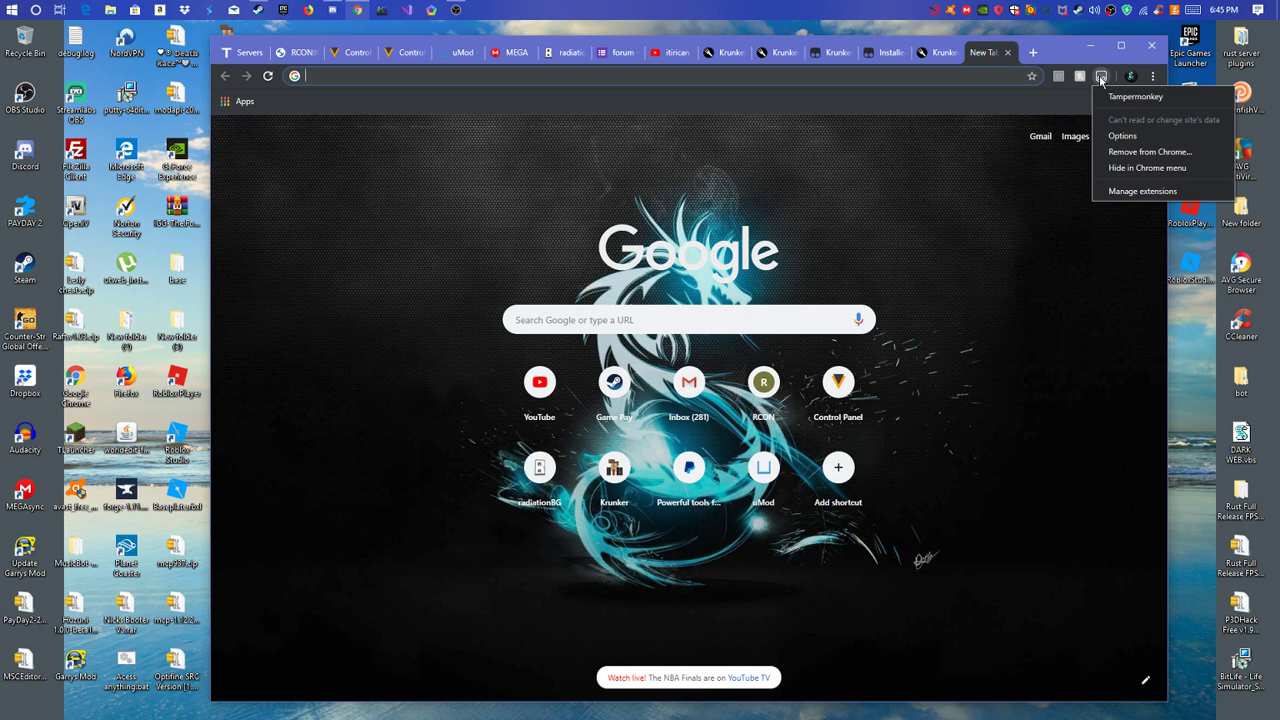
pyautogui.click(1101, 78)
pyautogui.click(1101, 78)
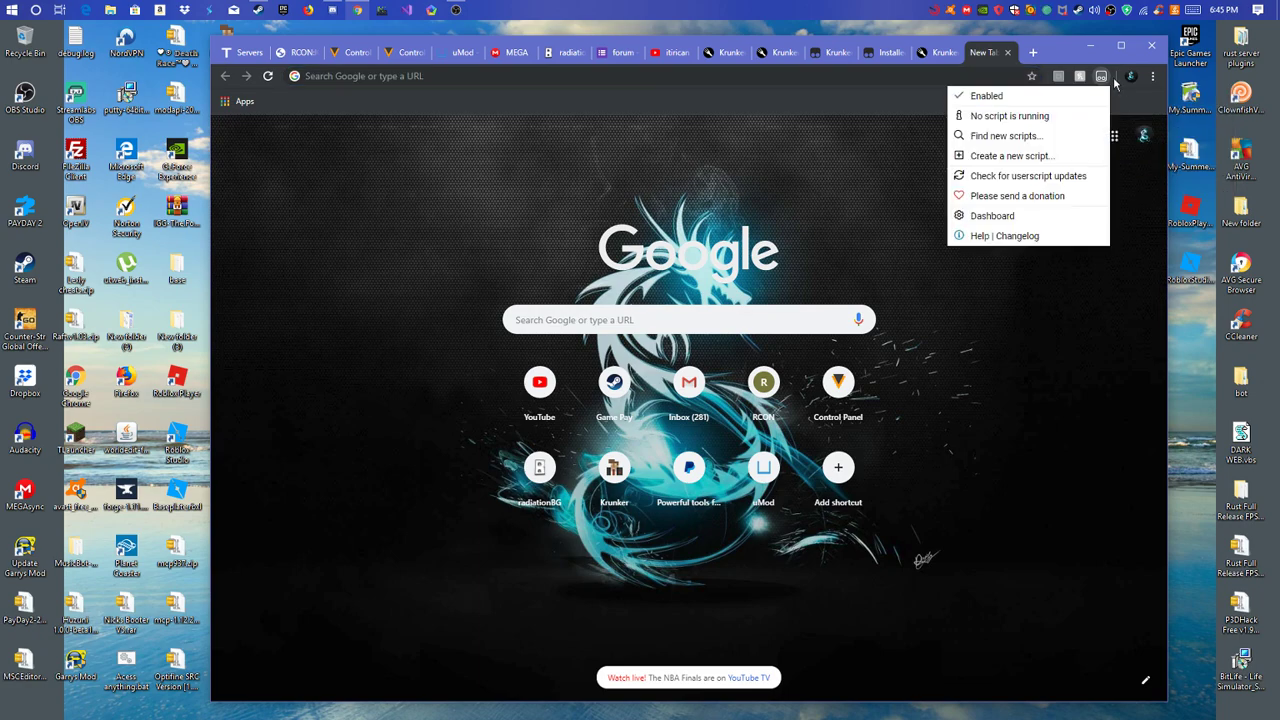
pyautogui.click(992, 216)
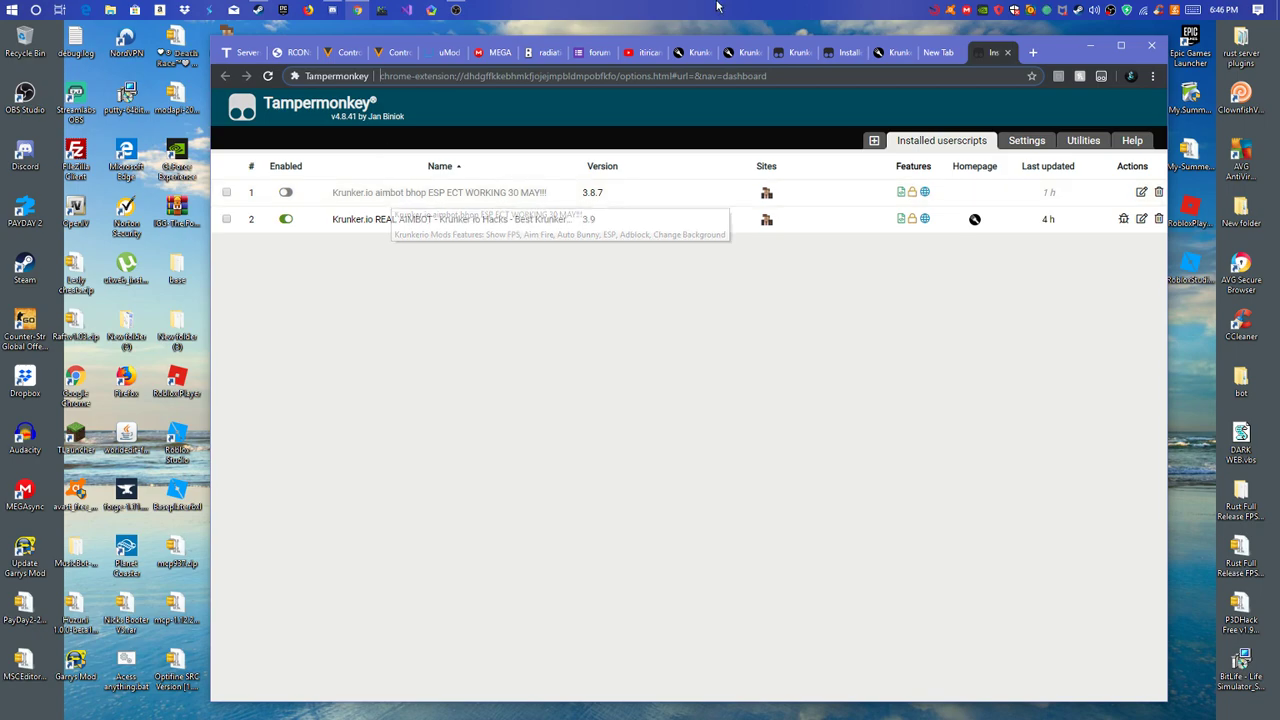
# - Load krunker.io in the empty browser tab
pyautogui.click(938, 53)
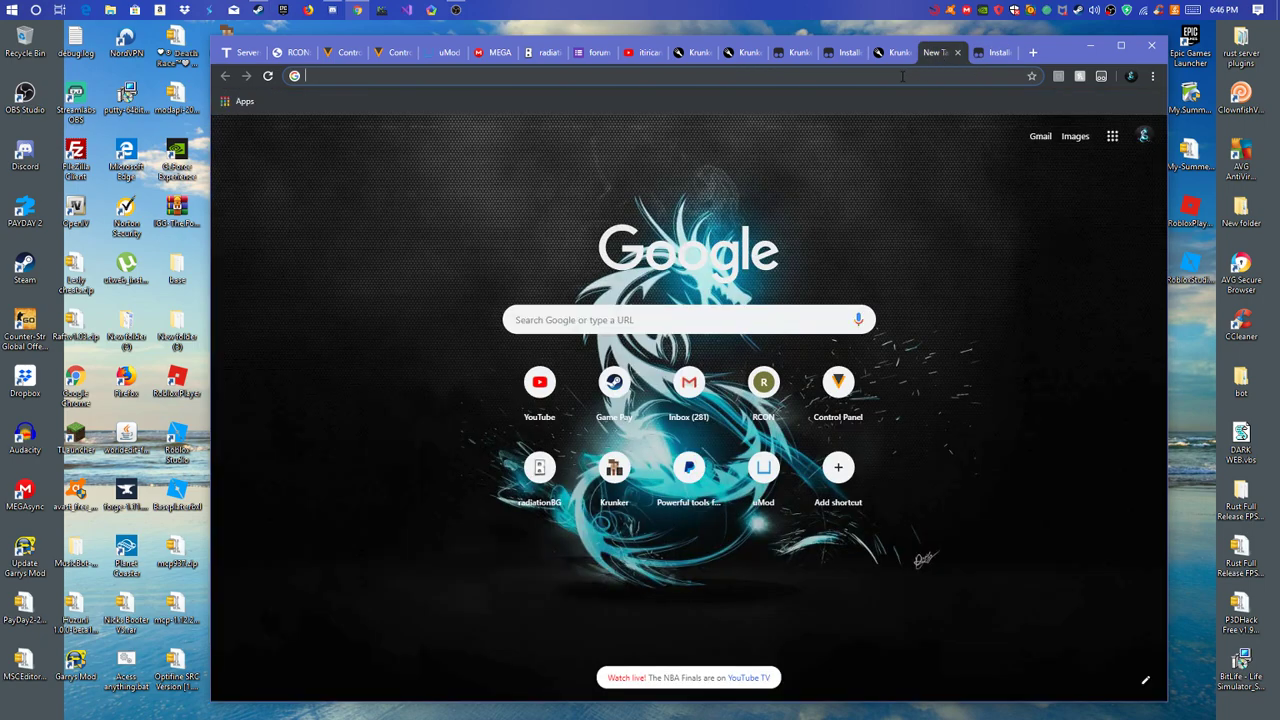
pyautogui.write('krunker')
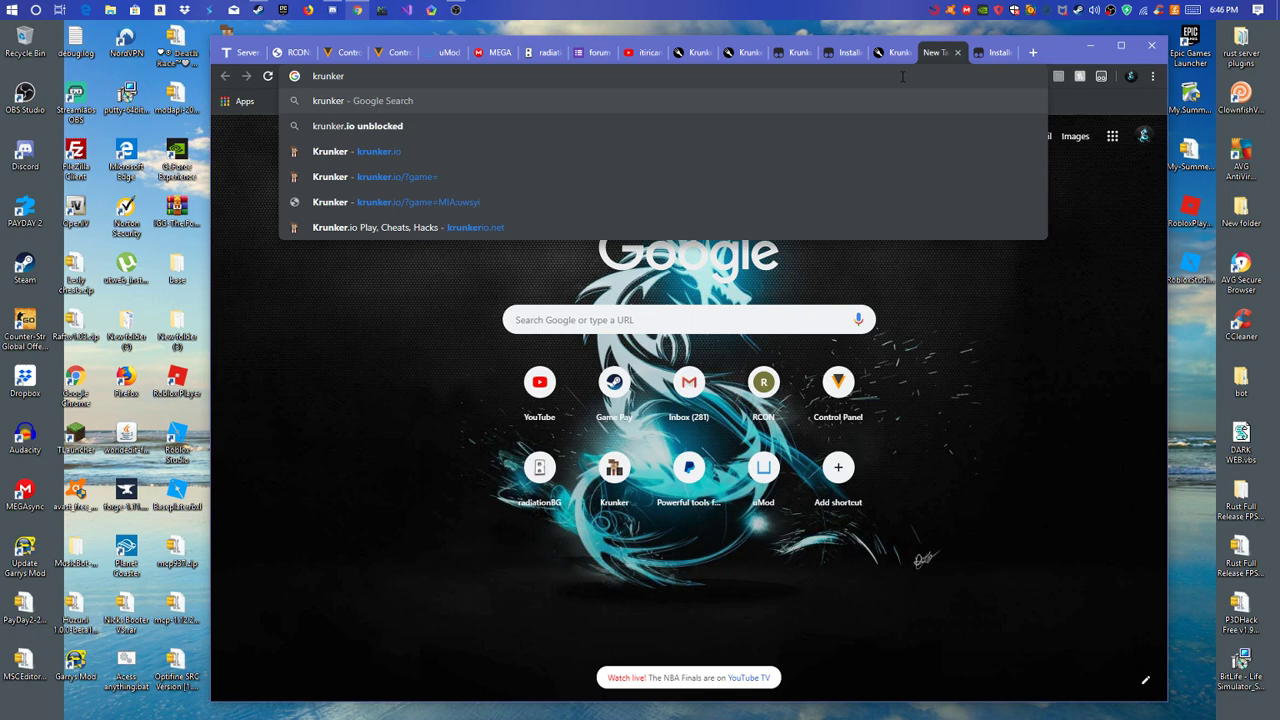
pyautogui.write('.io')
pyautogui.press('Return')
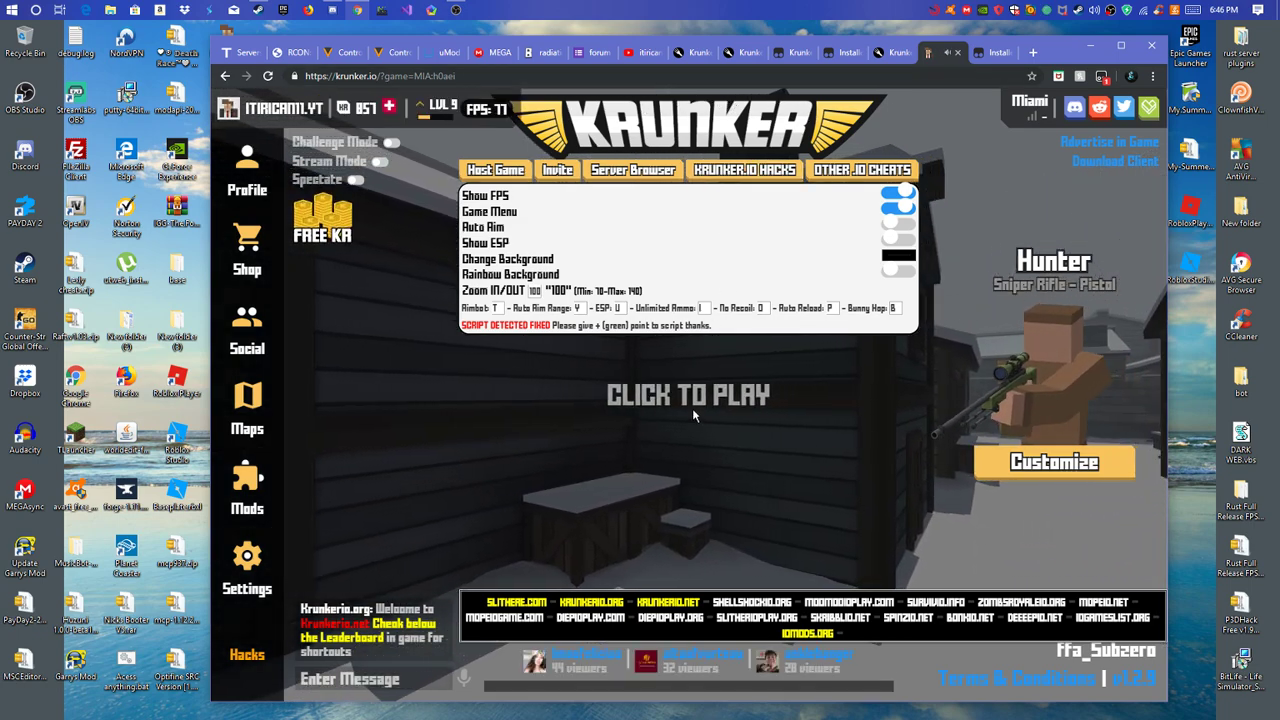
# - Close the pop-up browser window triggered by starting play and enter the Krunker match
pyautogui.click(692, 408)
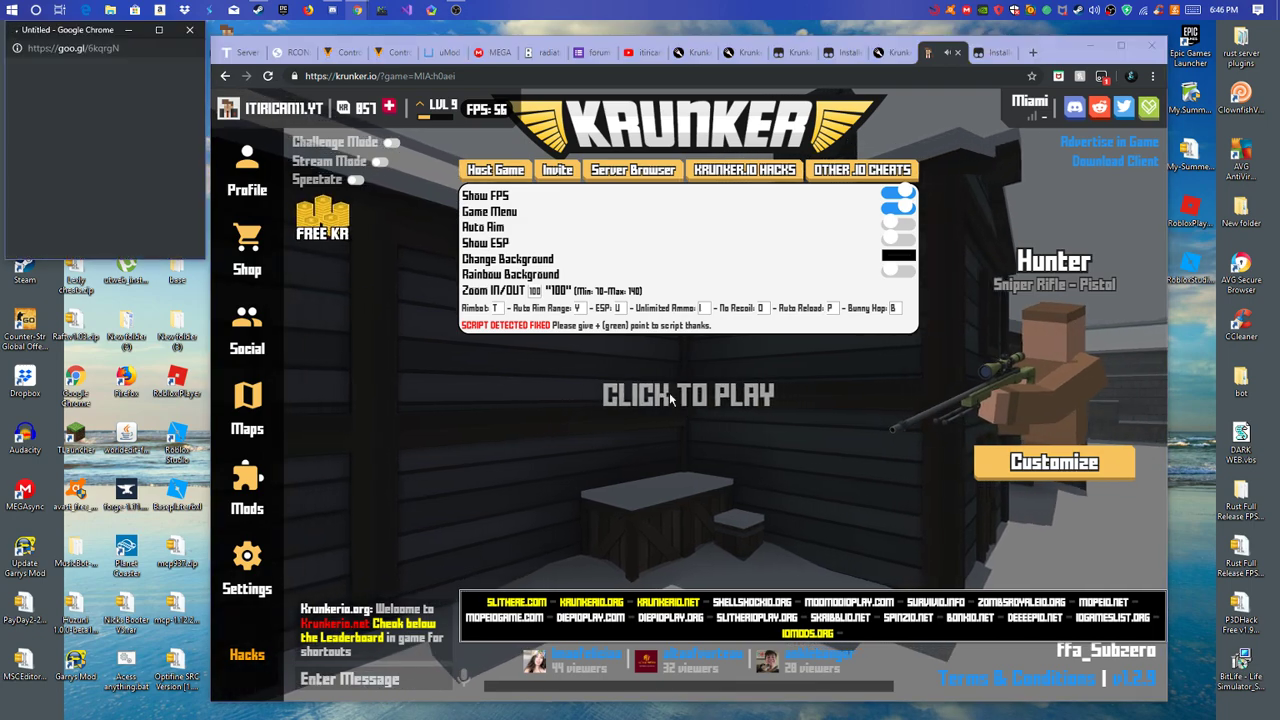
pyautogui.click(190, 29)
pyautogui.click(690, 398)
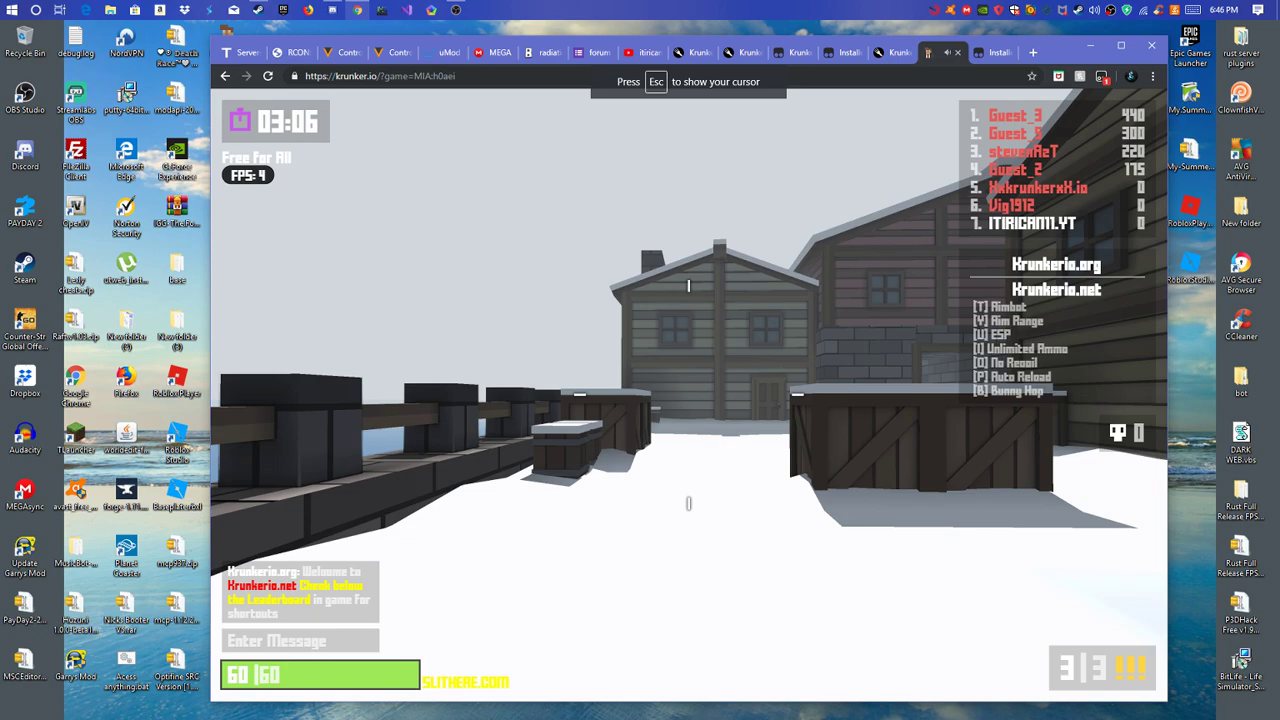
# - Move through the snowy map, fire a scoped sniper shot at an opponent and pause the match
pyautogui.press('w')
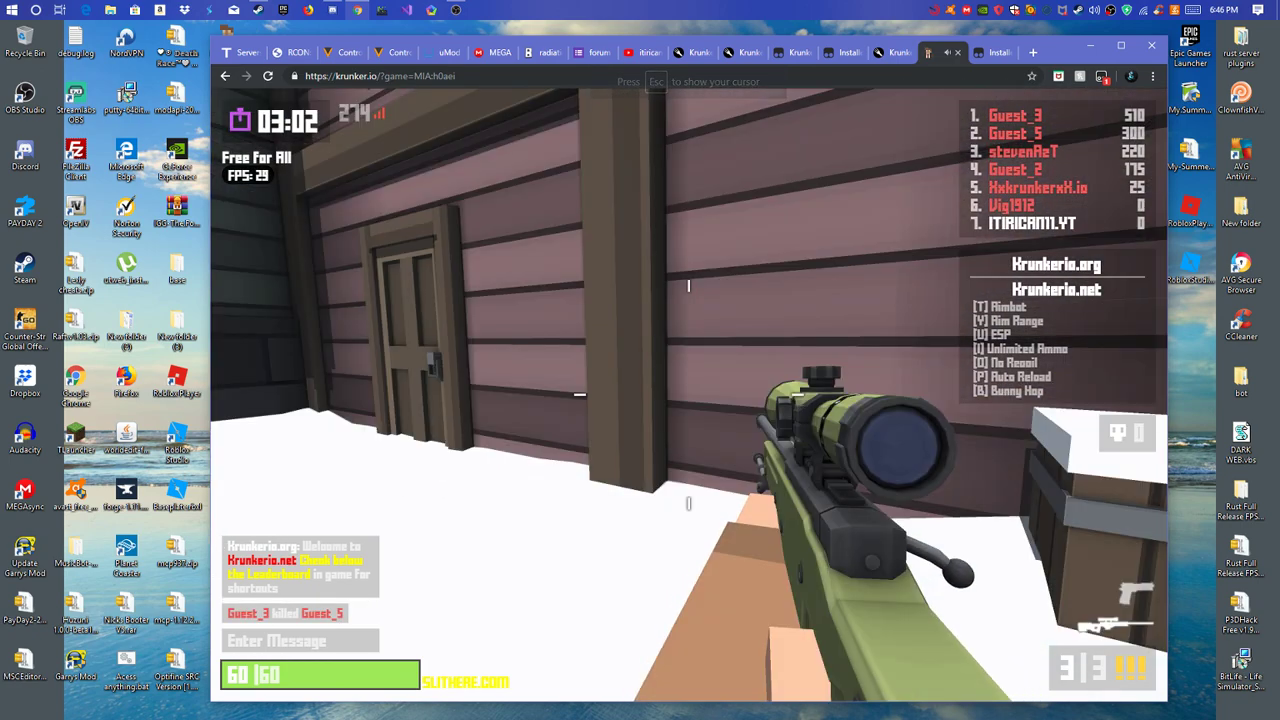
pyautogui.press('w')
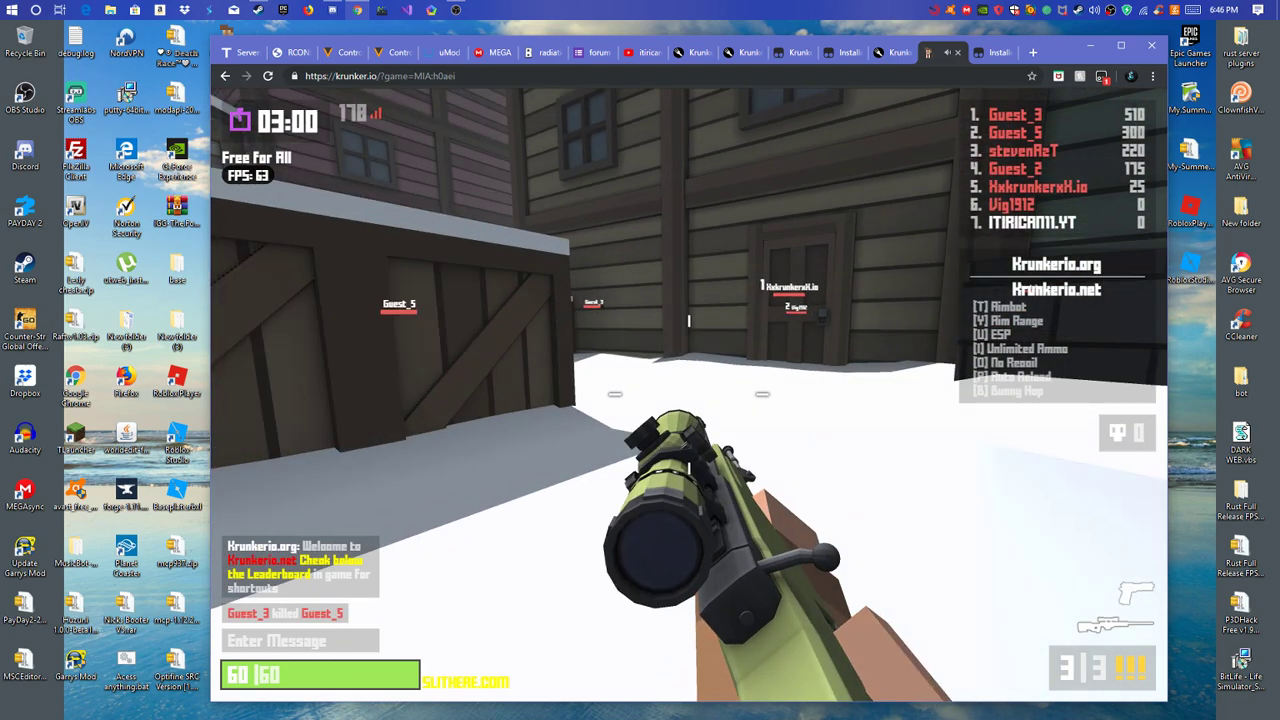
pyautogui.press('w')
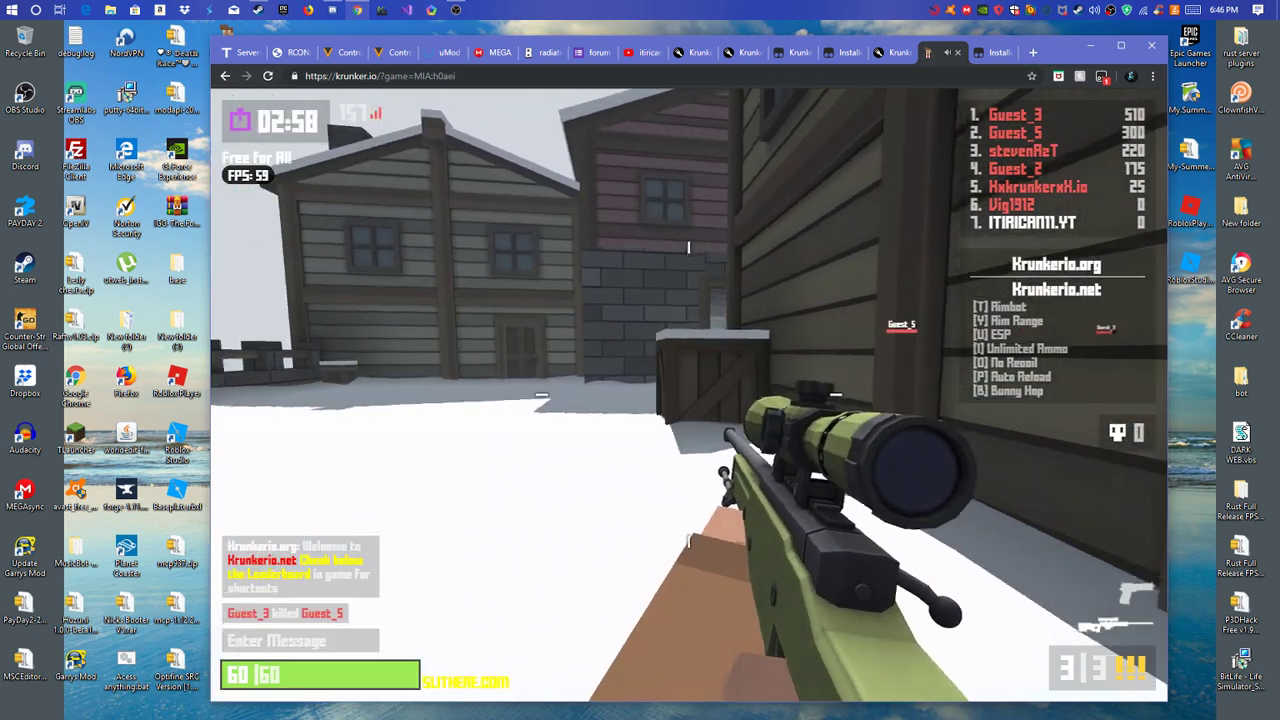
pyautogui.press('w')
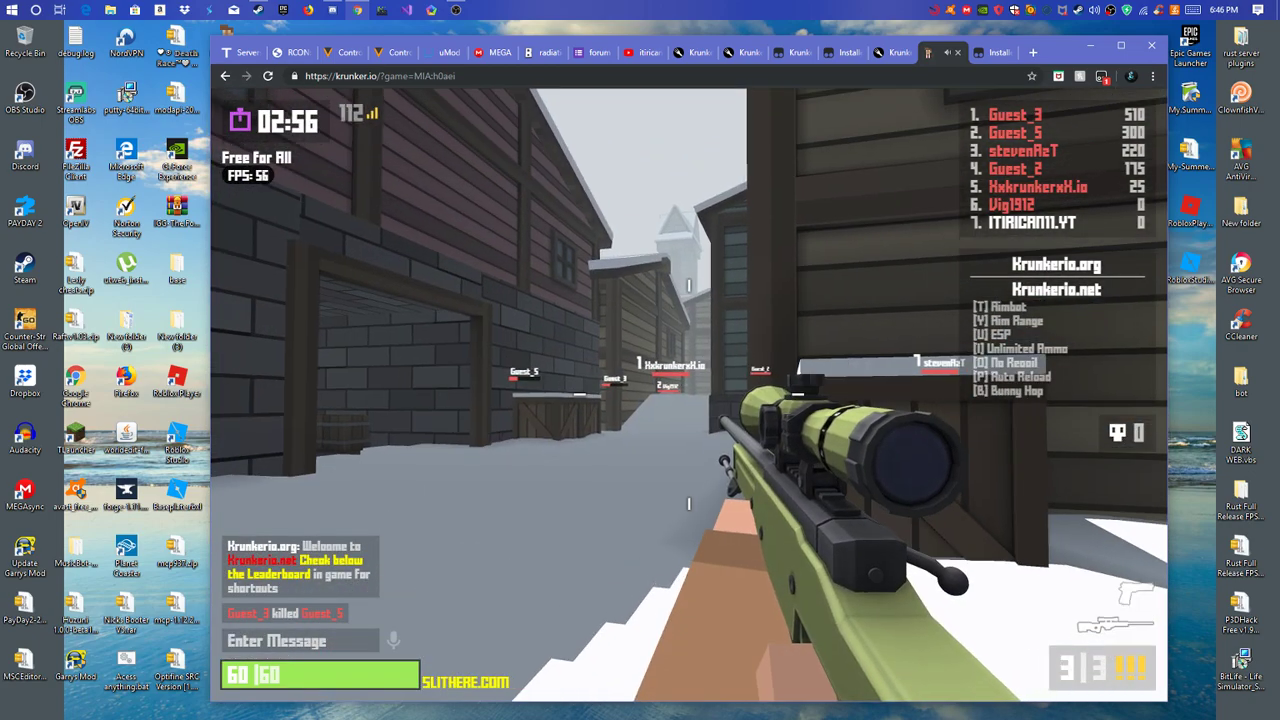
pyautogui.rightClick(688, 395)
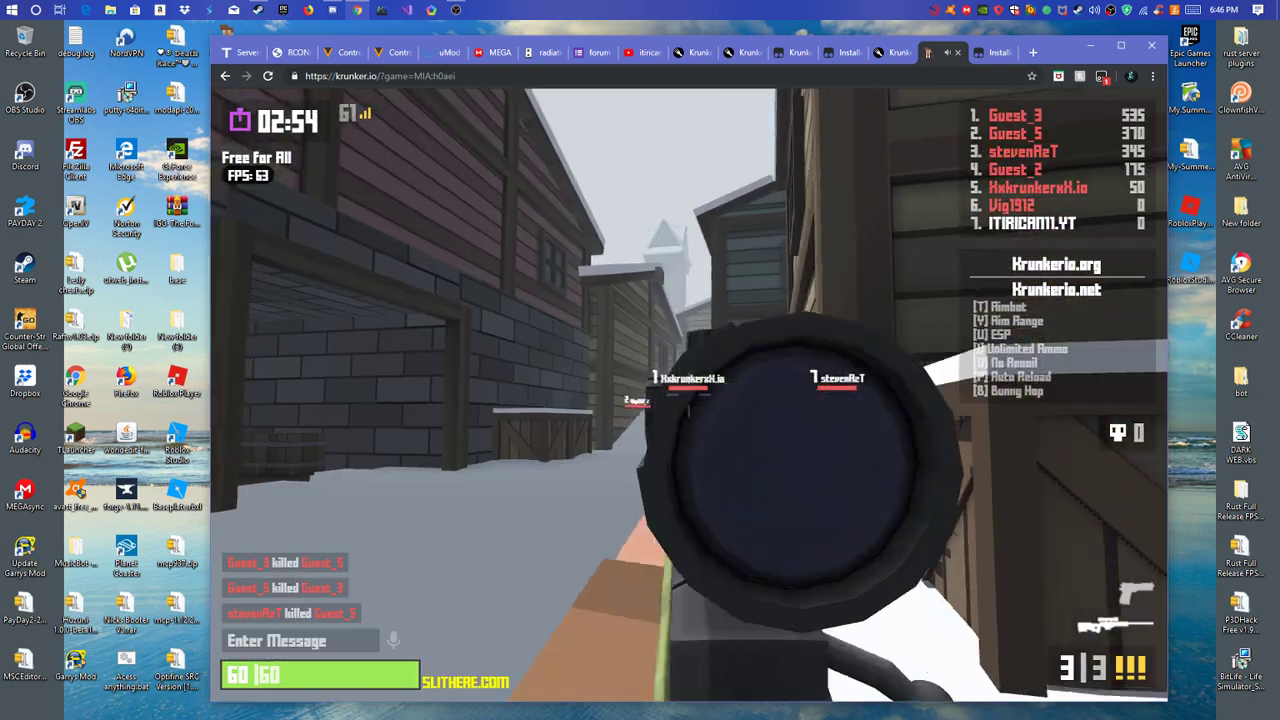
pyautogui.click(688, 395)
pyautogui.press('Escape')
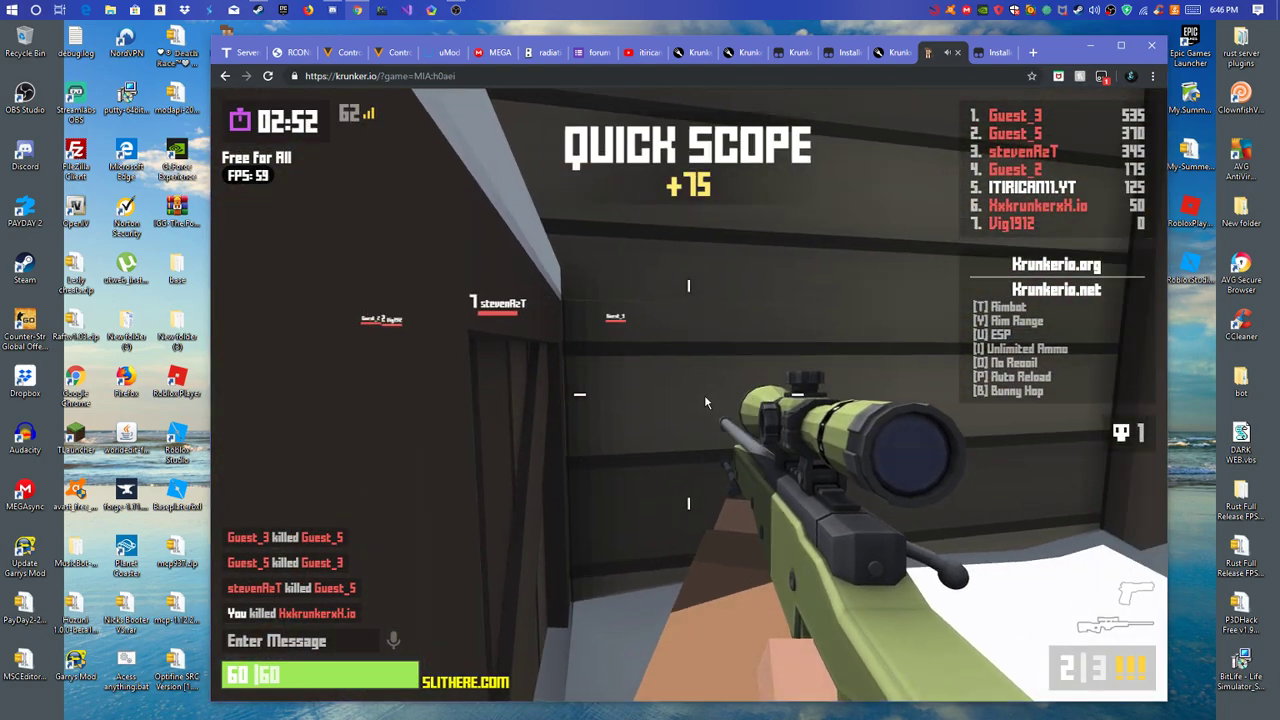
# - Return to the Chrome window, close the Krunker game tab and open a new tab
pyautogui.press('super')
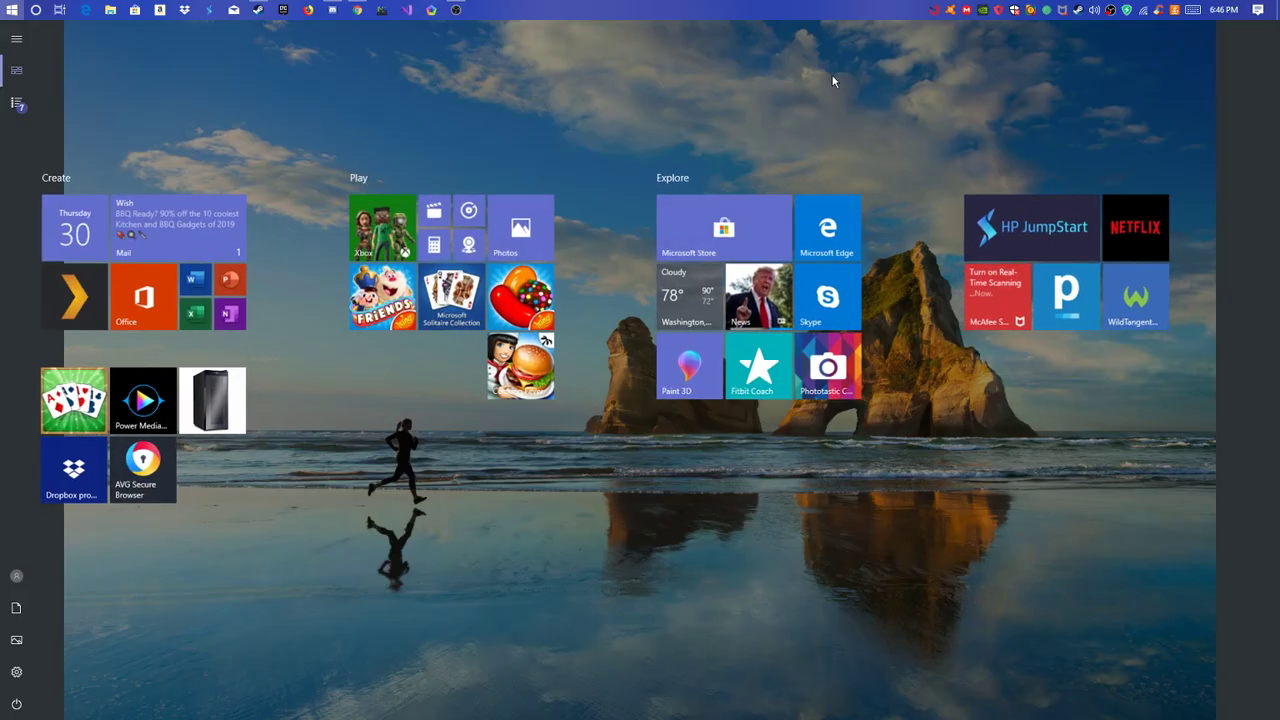
pyautogui.click(358, 10)
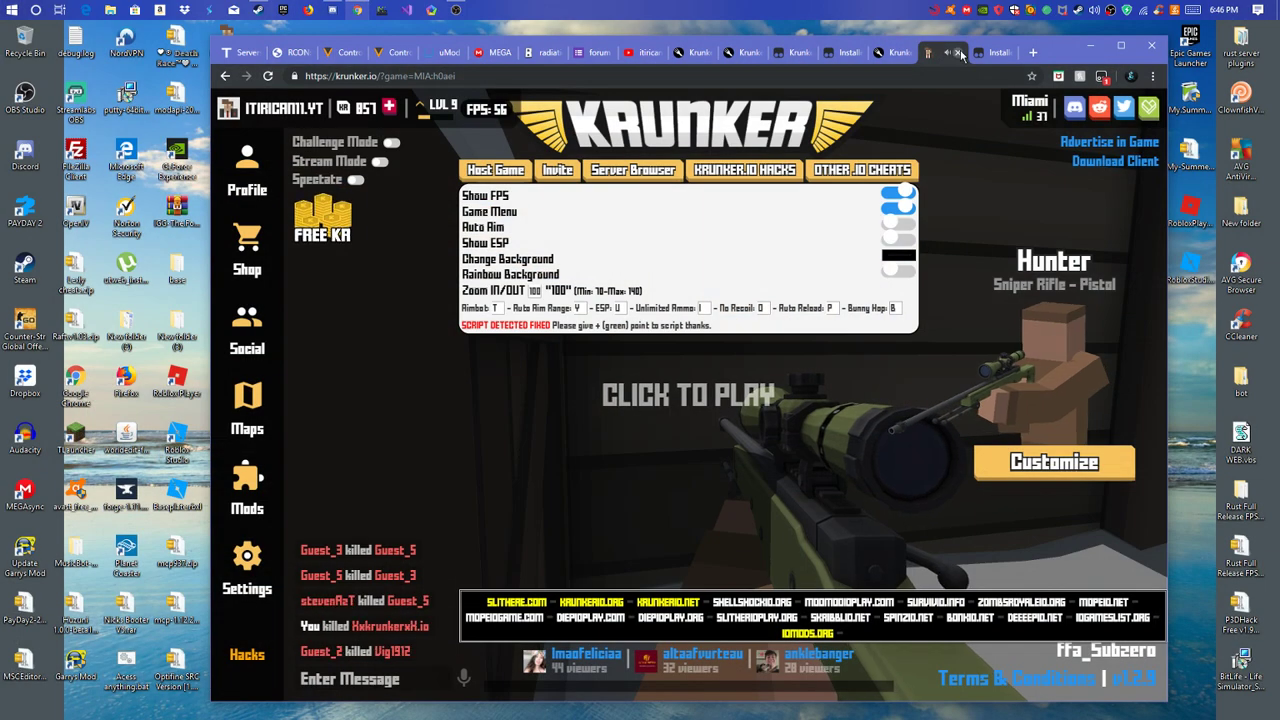
pyautogui.click(957, 53)
pyautogui.click(983, 53)
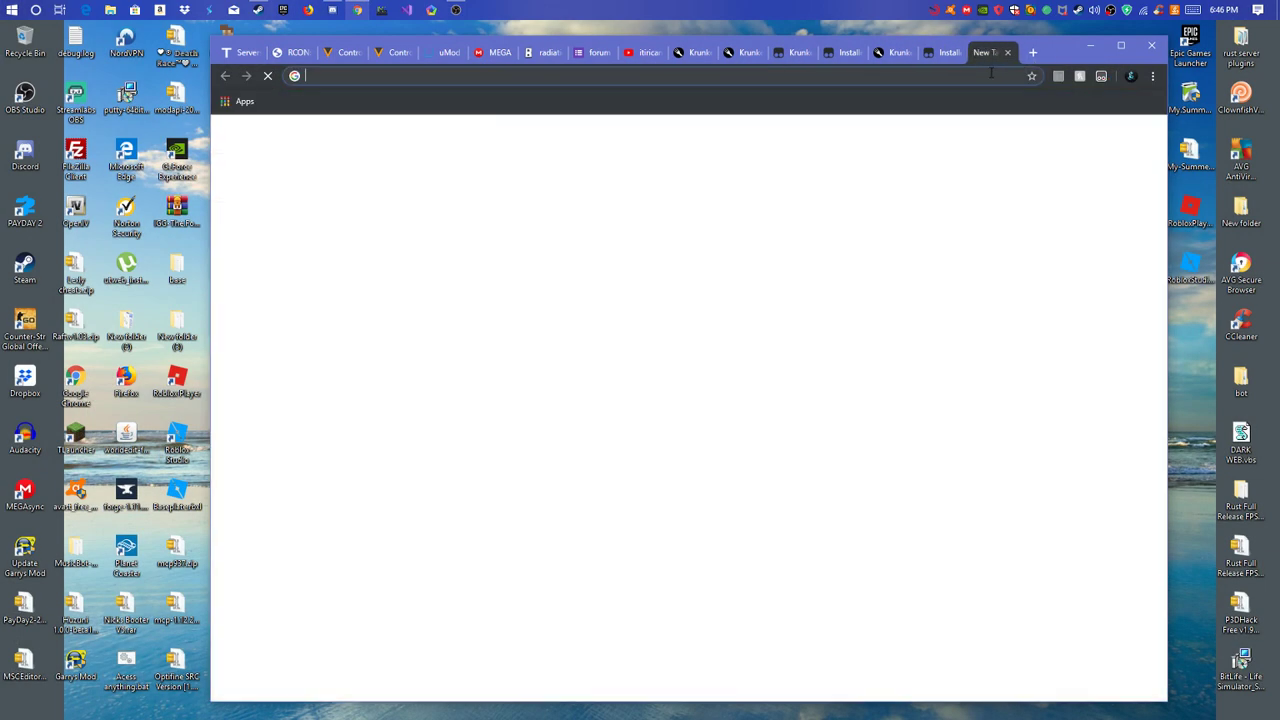
# - Search the web for "krunker.io unblocked"
pyautogui.write('krunker')
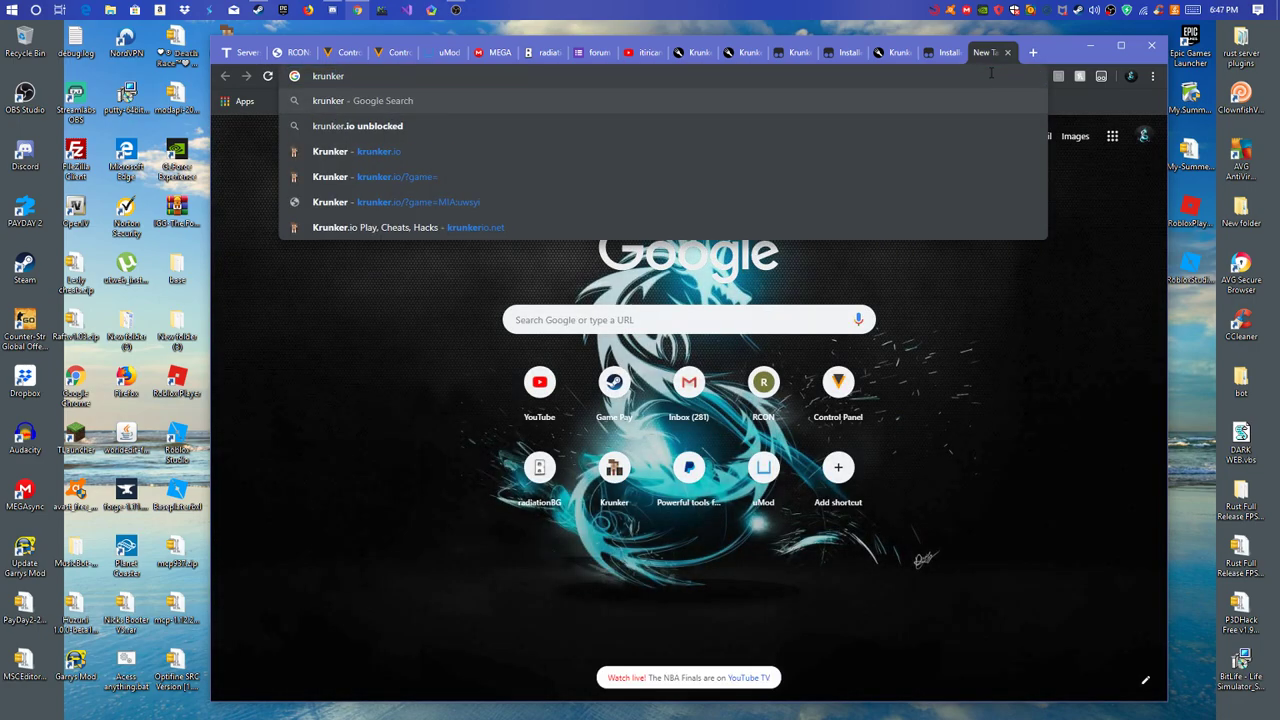
pyautogui.write('.io')
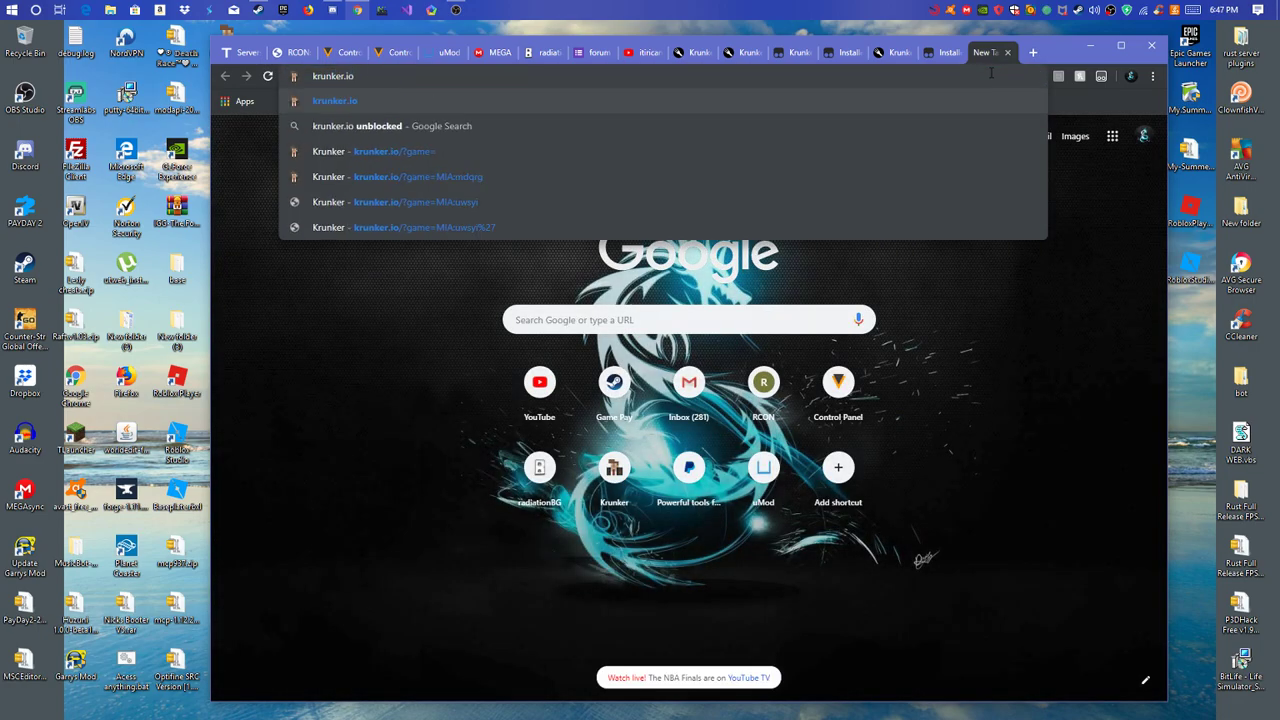
pyautogui.write(' unblocked')
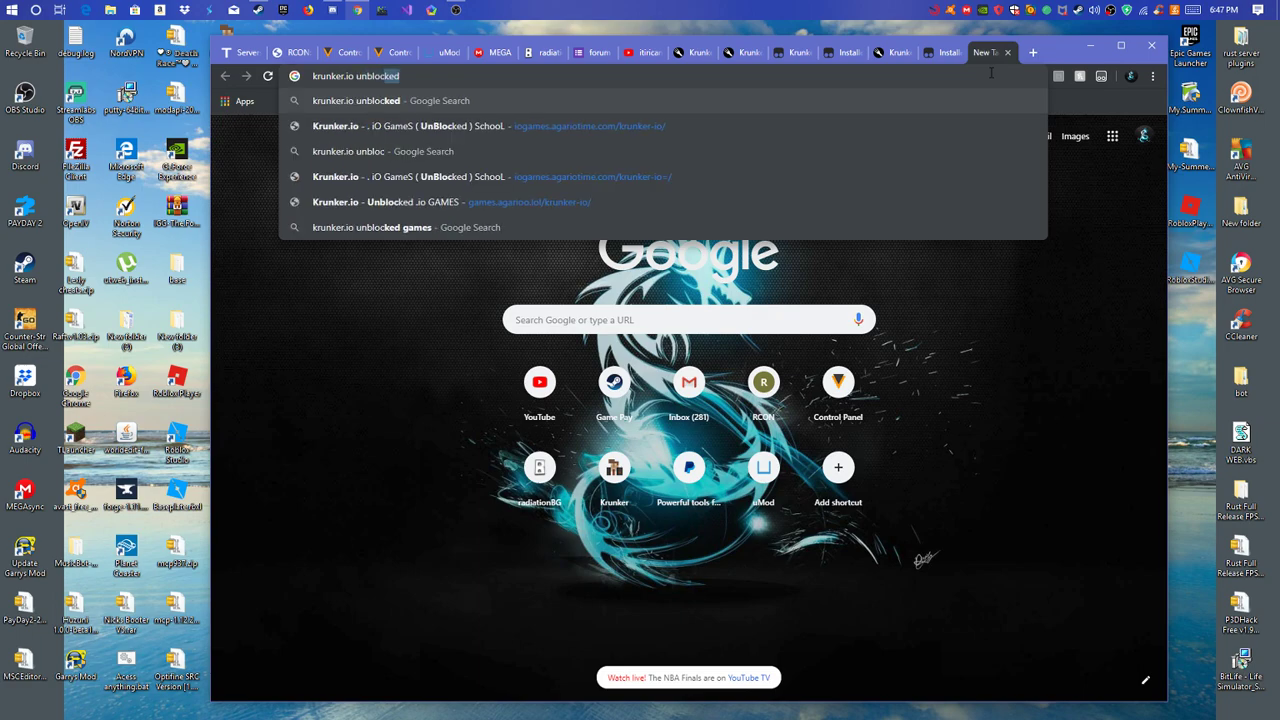
pyautogui.press('Return')
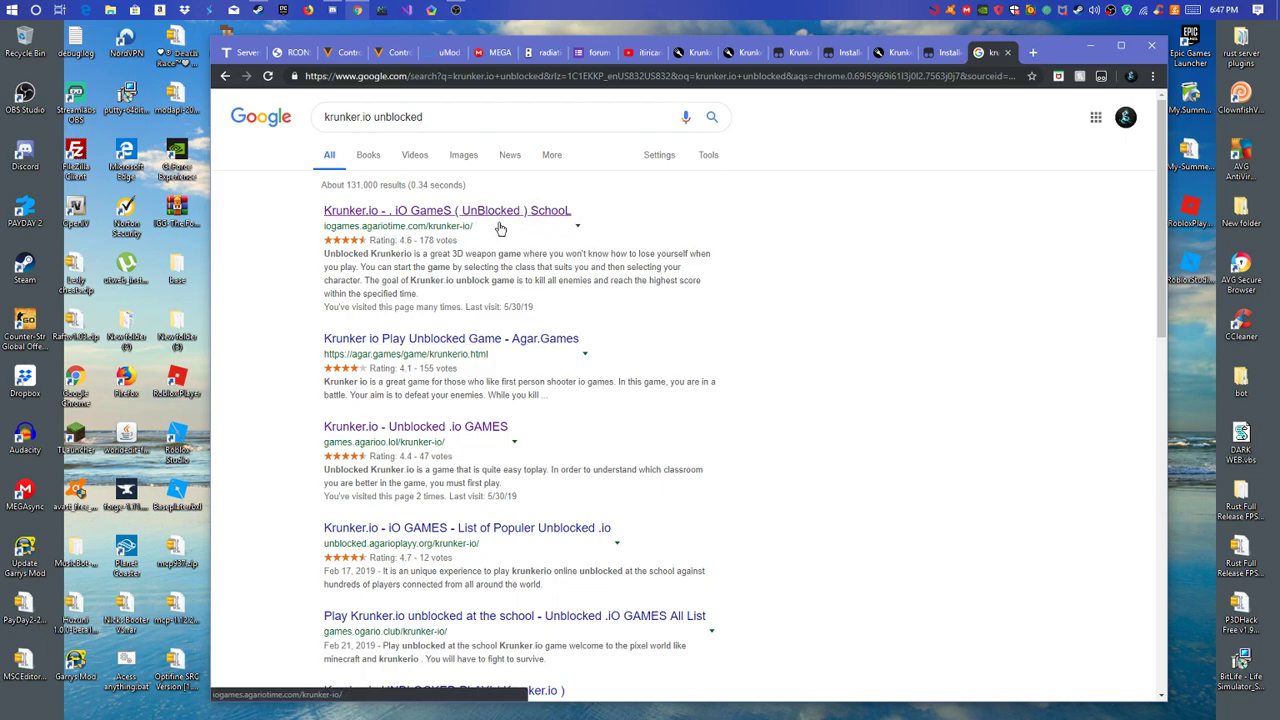
# - Open the "Krunker.io - Unblocked .io GAMES" search result from games.agarioo.lol
pyautogui.moveTo(605, 226)
pyautogui.mouseDown()
pyautogui.moveTo(254, 224)
pyautogui.moveTo(322, 183)
pyautogui.moveTo(307, 201)
pyautogui.moveTo(657, 217)
pyautogui.moveTo(628, 218)
pyautogui.mouseUp()
pyautogui.moveTo(598, 215); pyautogui.dragTo(295, 212)
pyautogui.click(290, 213)
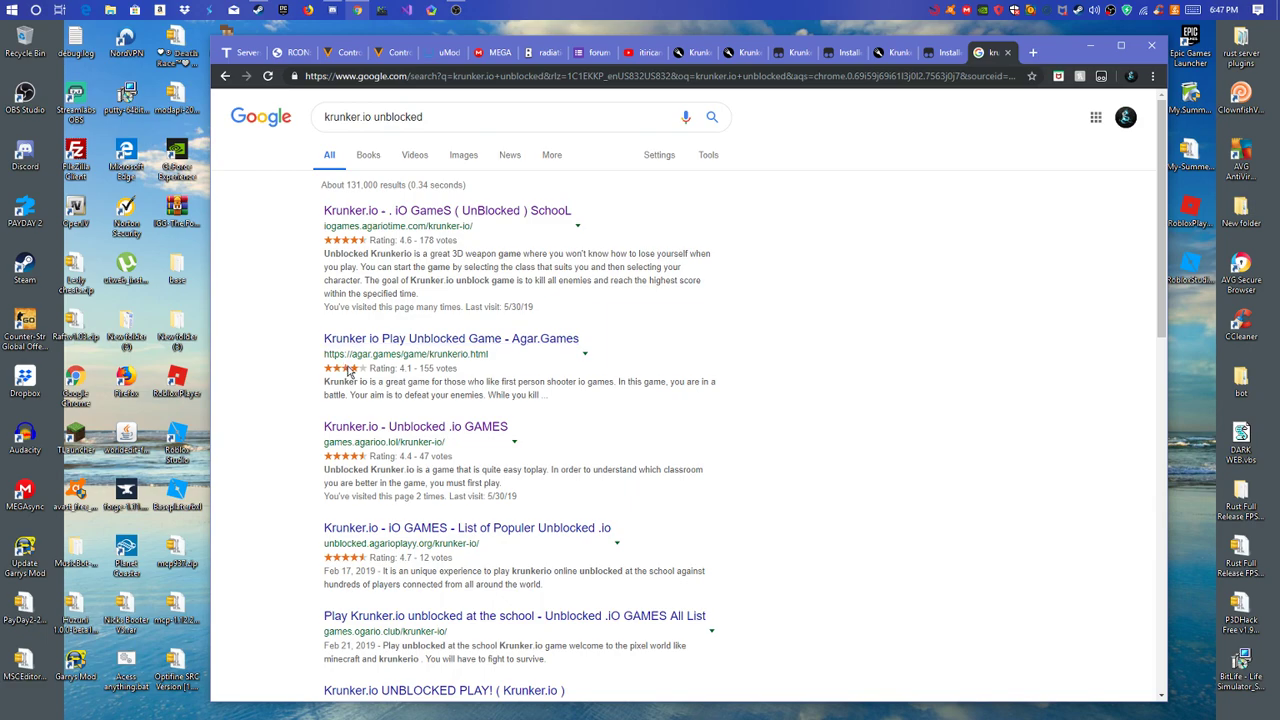
pyautogui.click(386, 432)
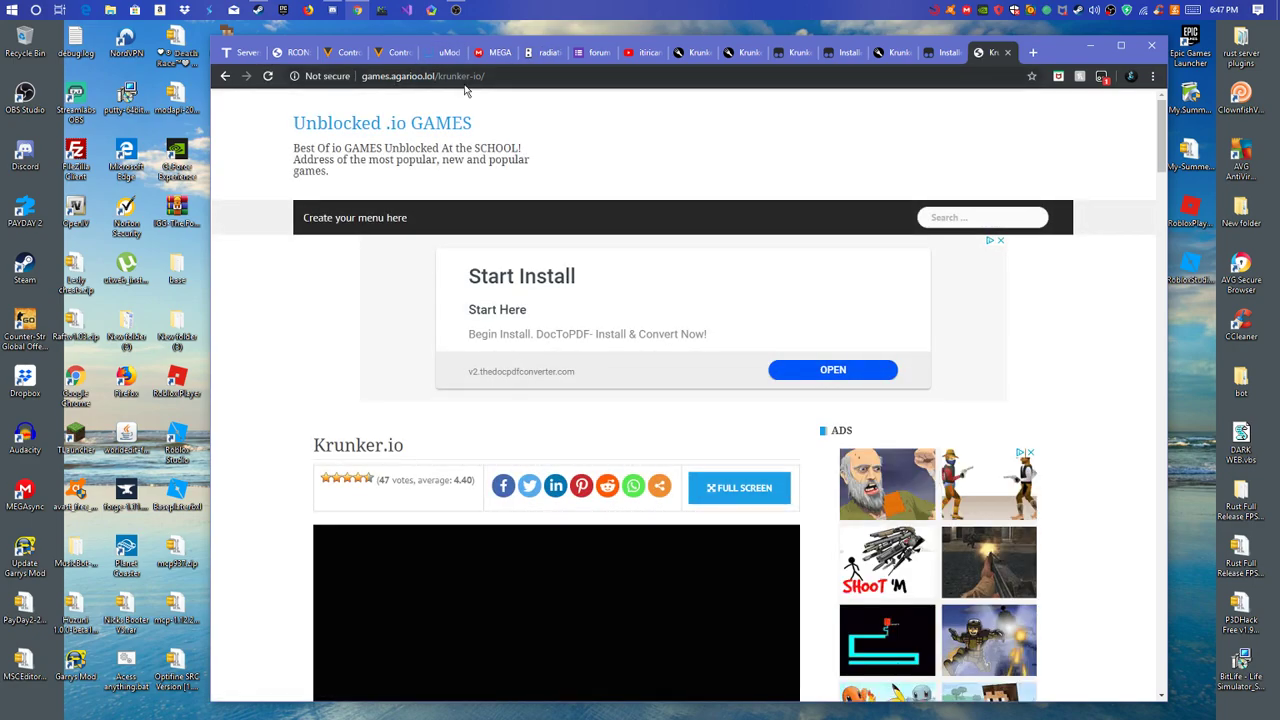
# - Show the embedded Krunker game in full screen and enter the Capture the Flag match
pyautogui.scroll(-3, 538, 474)
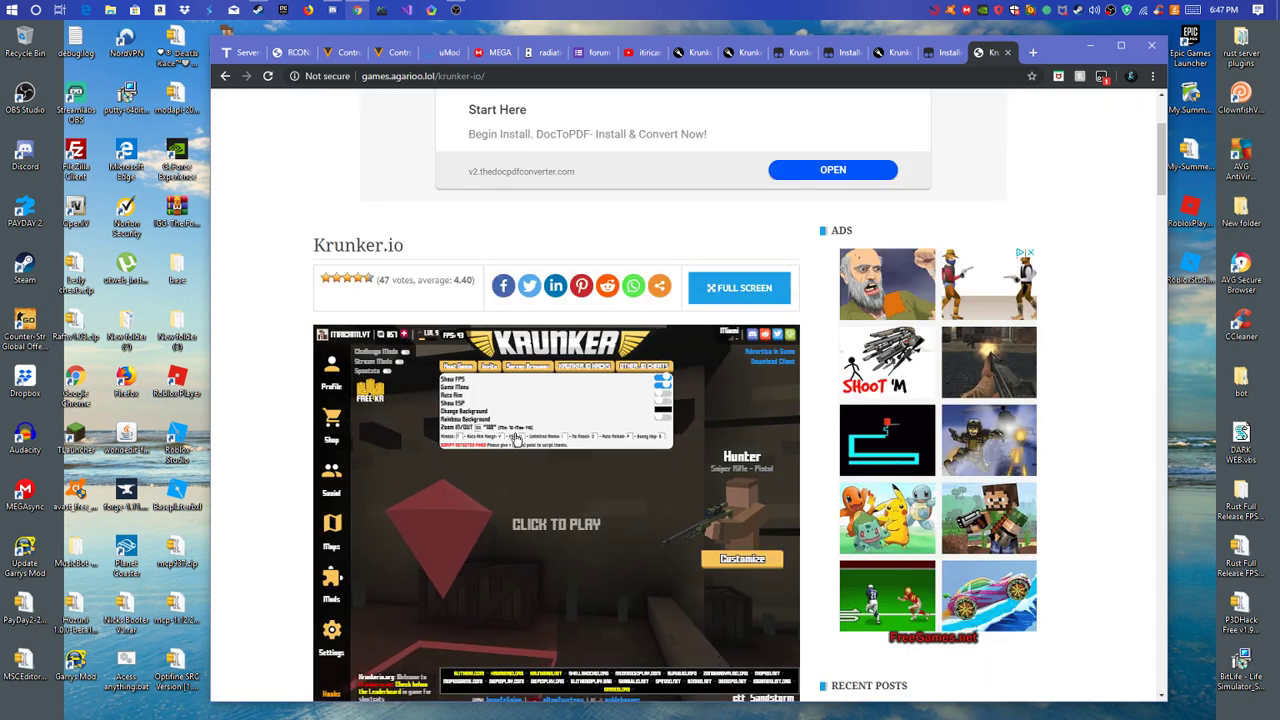
pyautogui.click(757, 289)
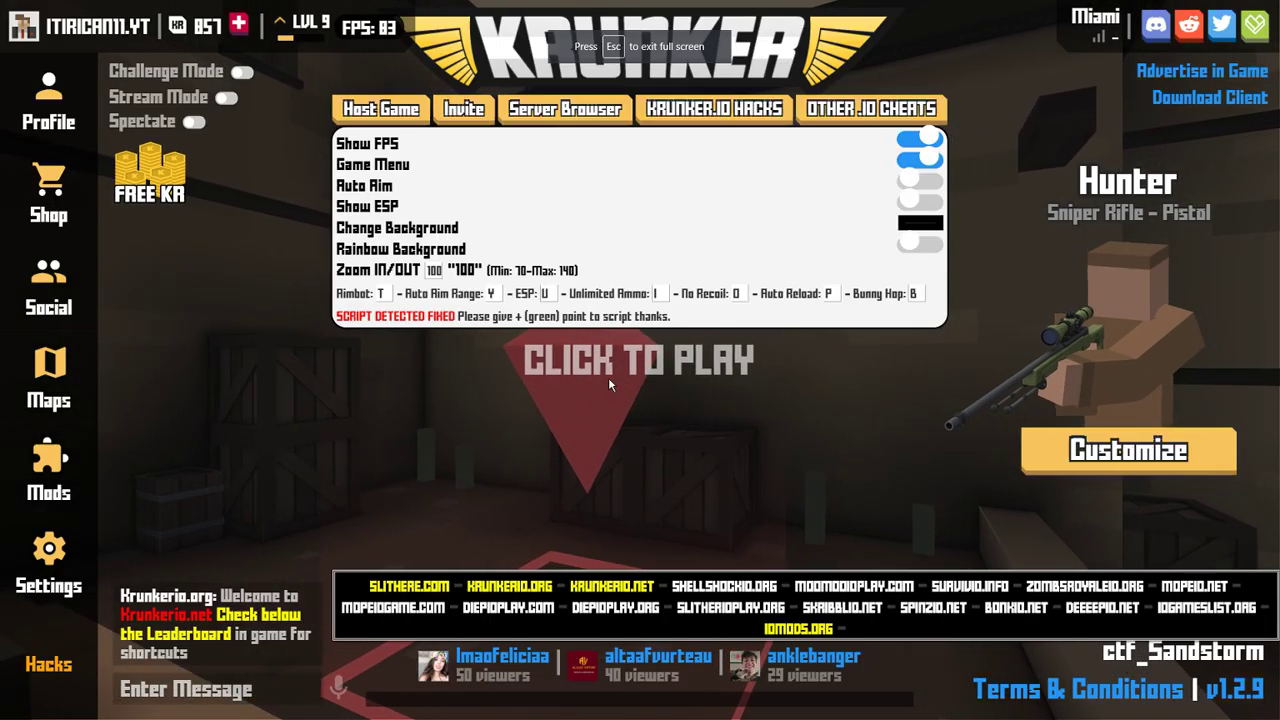
pyautogui.press('Escape')
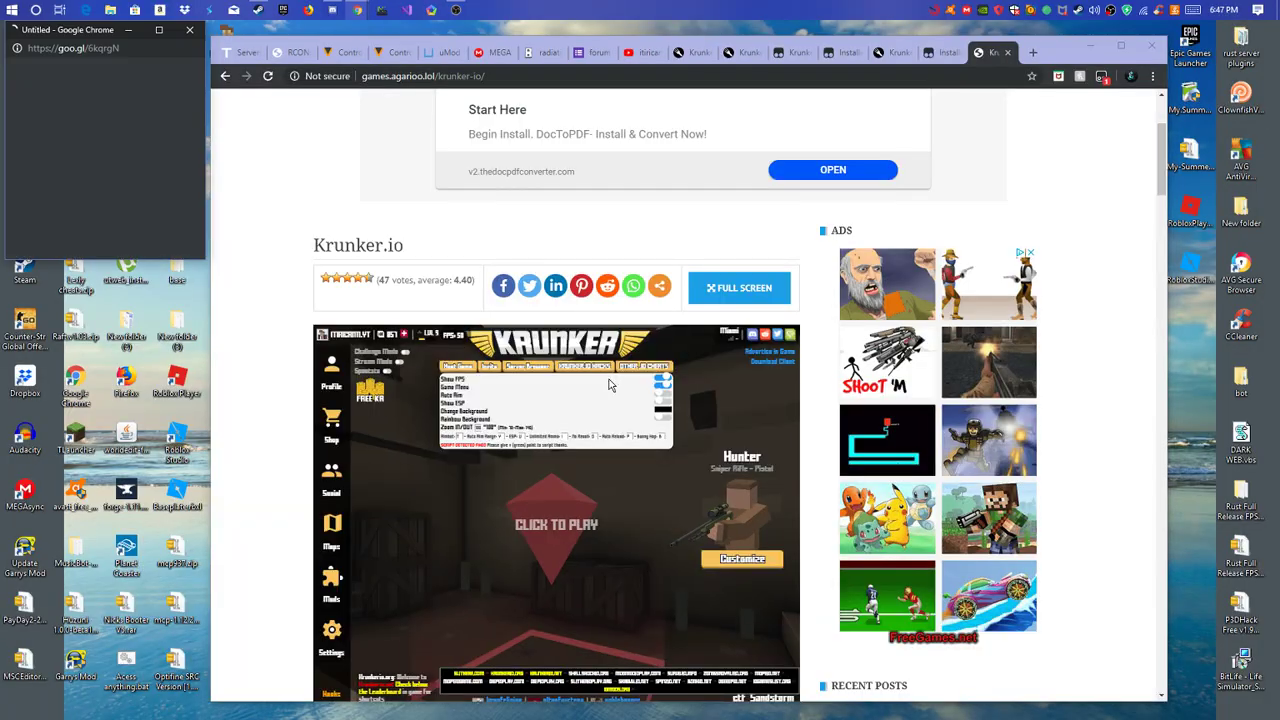
pyautogui.click(742, 288)
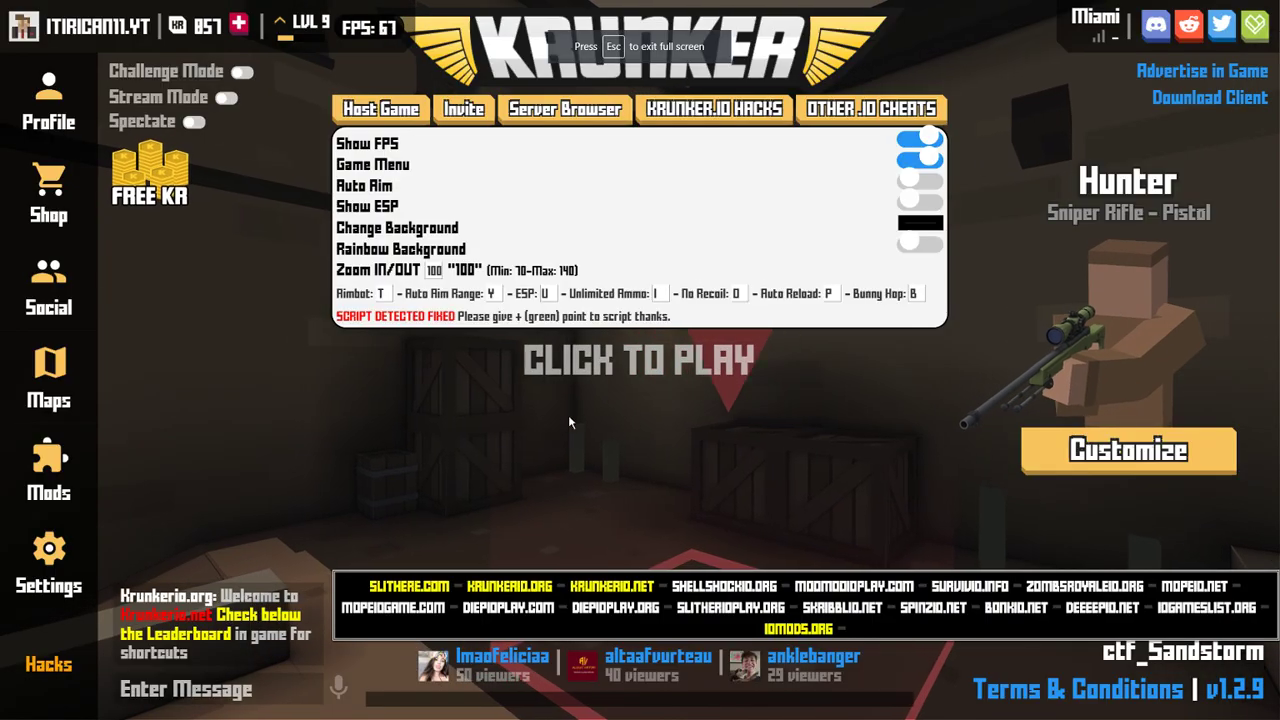
pyautogui.click(568, 415)
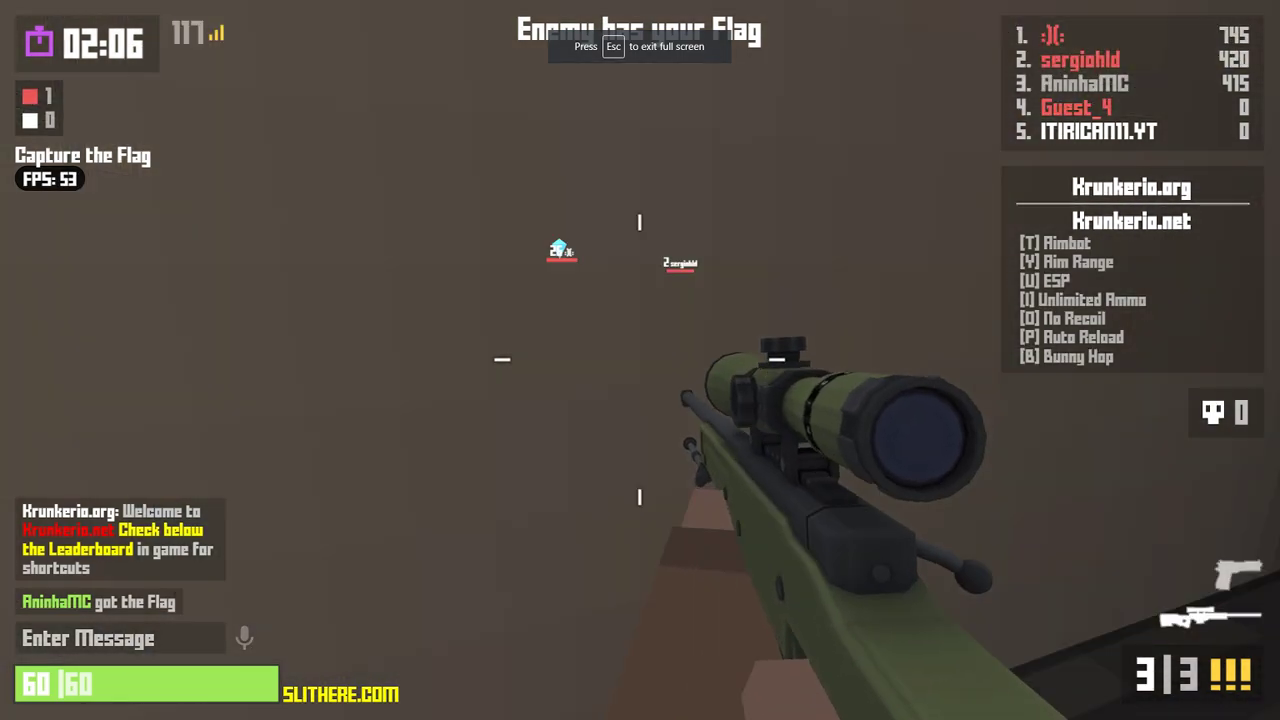
# - Move out of the spawn area and set Bunny Hop to Automatic
pyautogui.press('a')
pyautogui.press('e')
pyautogui.press('1')
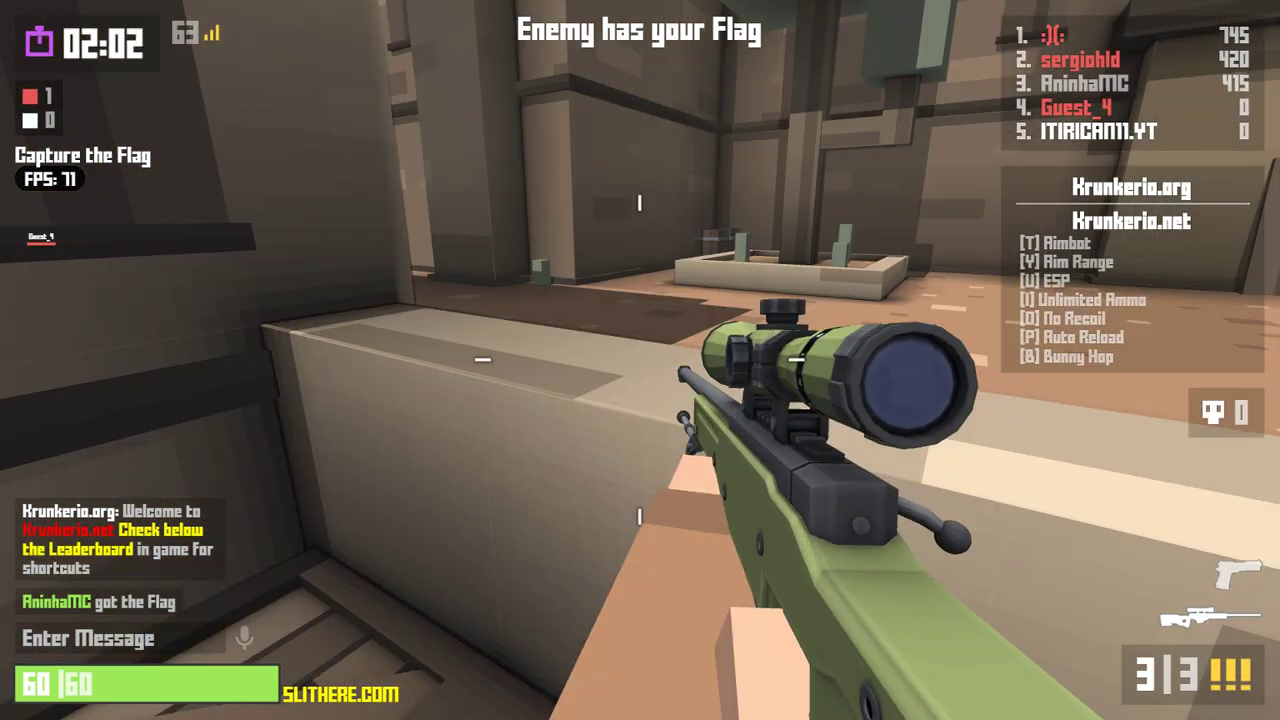
pyautogui.press('b')
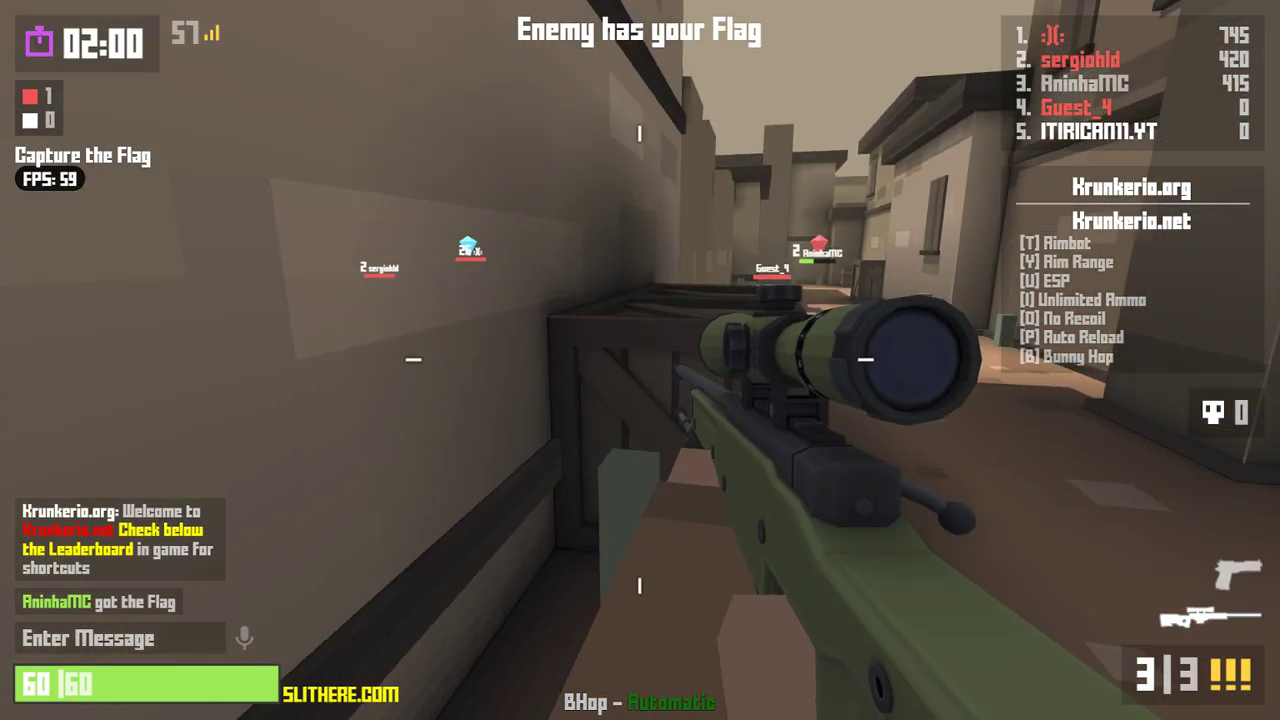
# - Advance through the sandstone alleys and fire the sniper rifle at the opponent ahead
pyautogui.press('w')
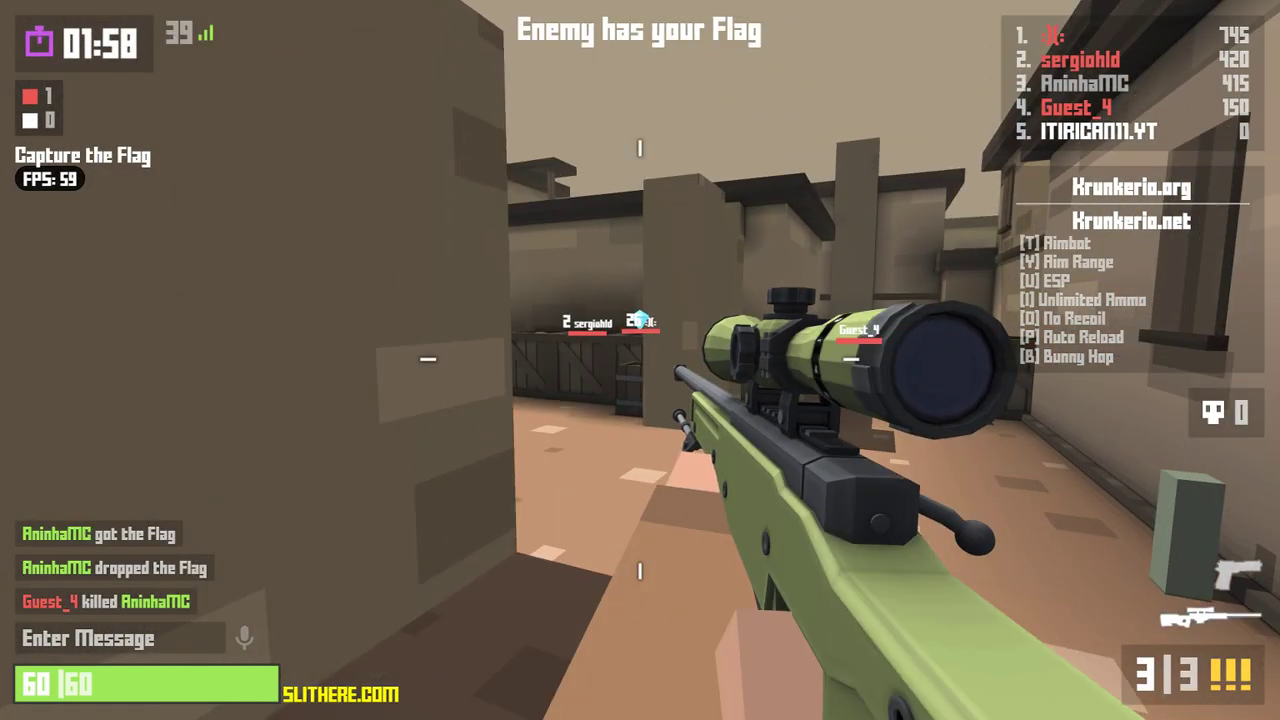
pyautogui.press('w')
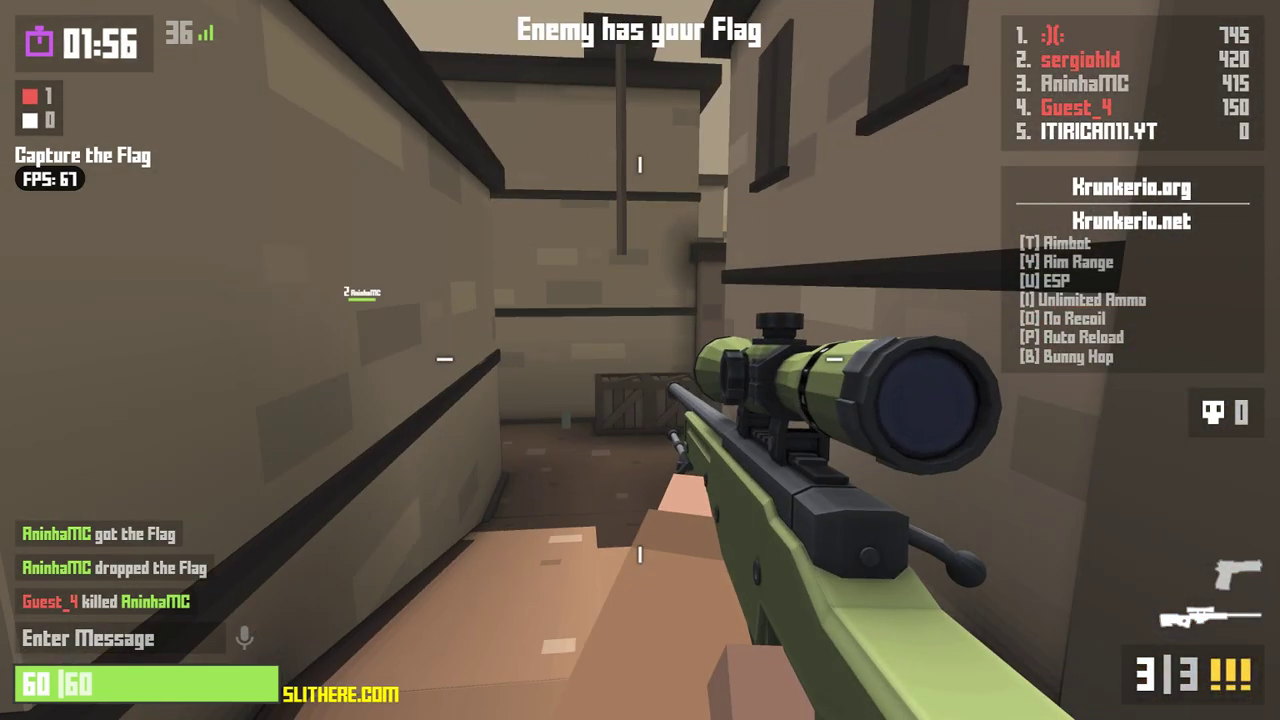
pyautogui.press('w')
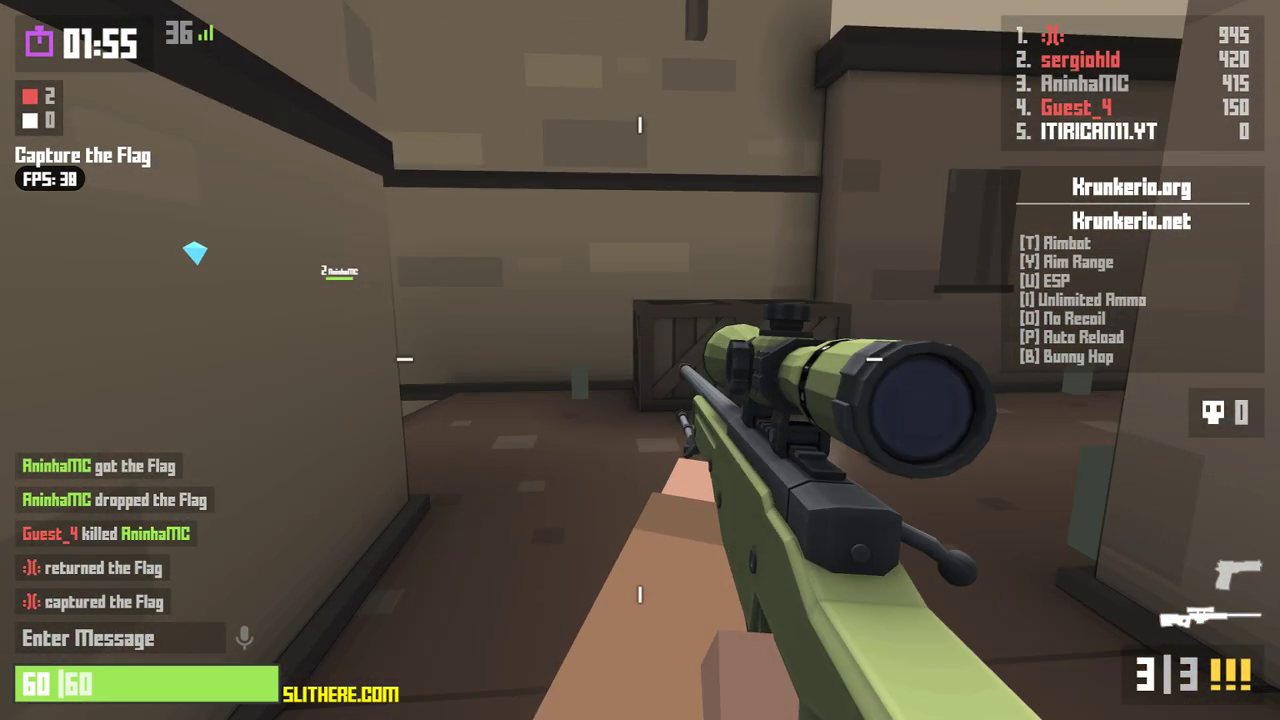
pyautogui.click(640, 360)
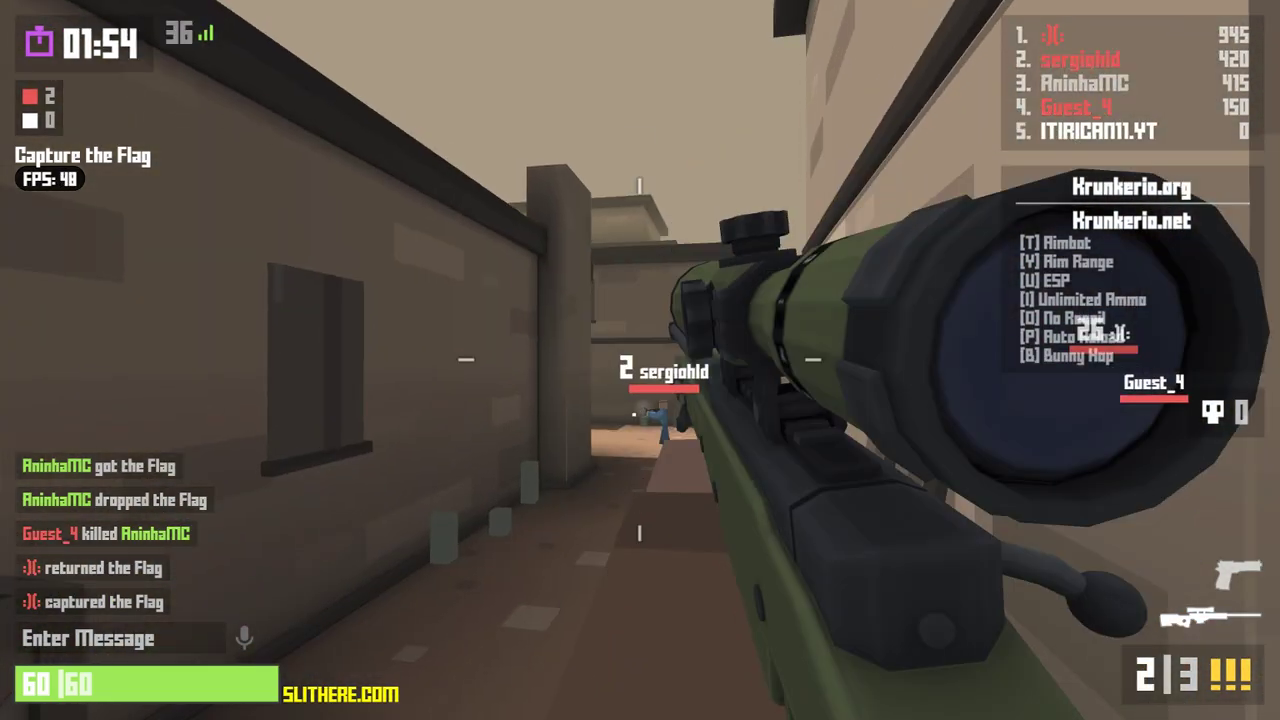
pyautogui.press('w')
pyautogui.click(640, 360)
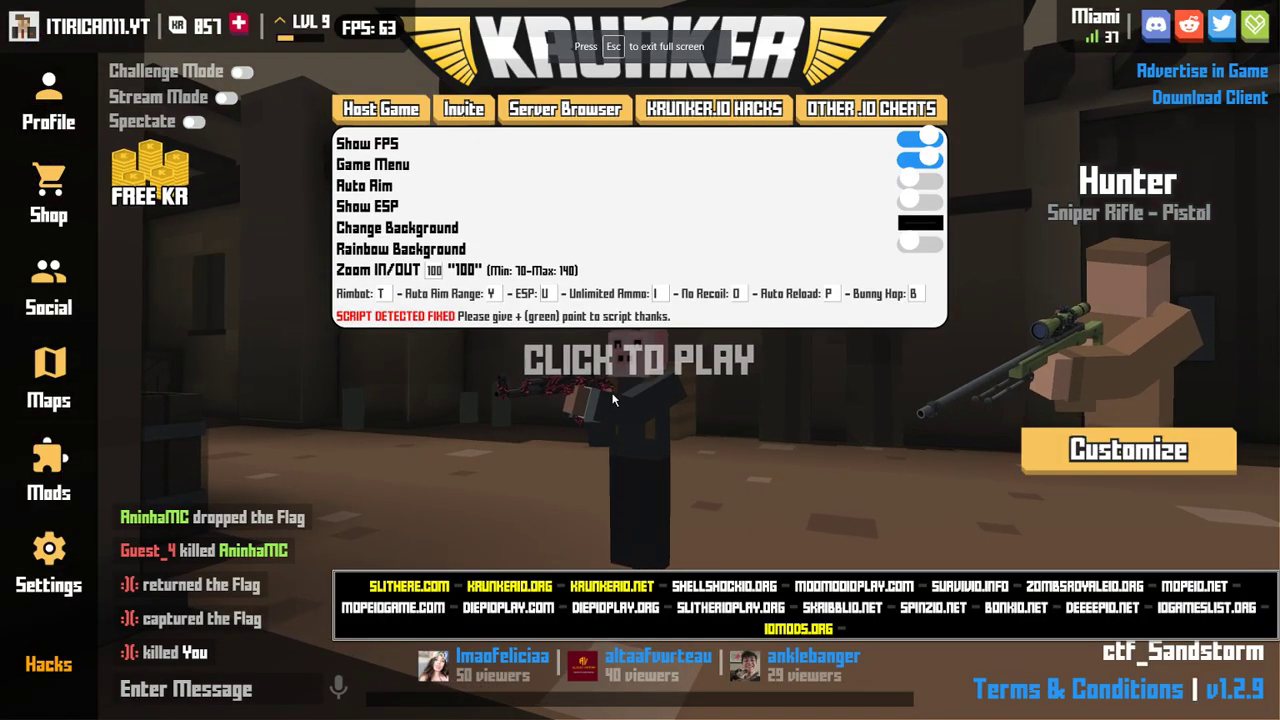
# - Rejoin the match, advance along the street and shoot the opponent beyond the stacked crates until the magazine is empty
pyautogui.click(611, 392)
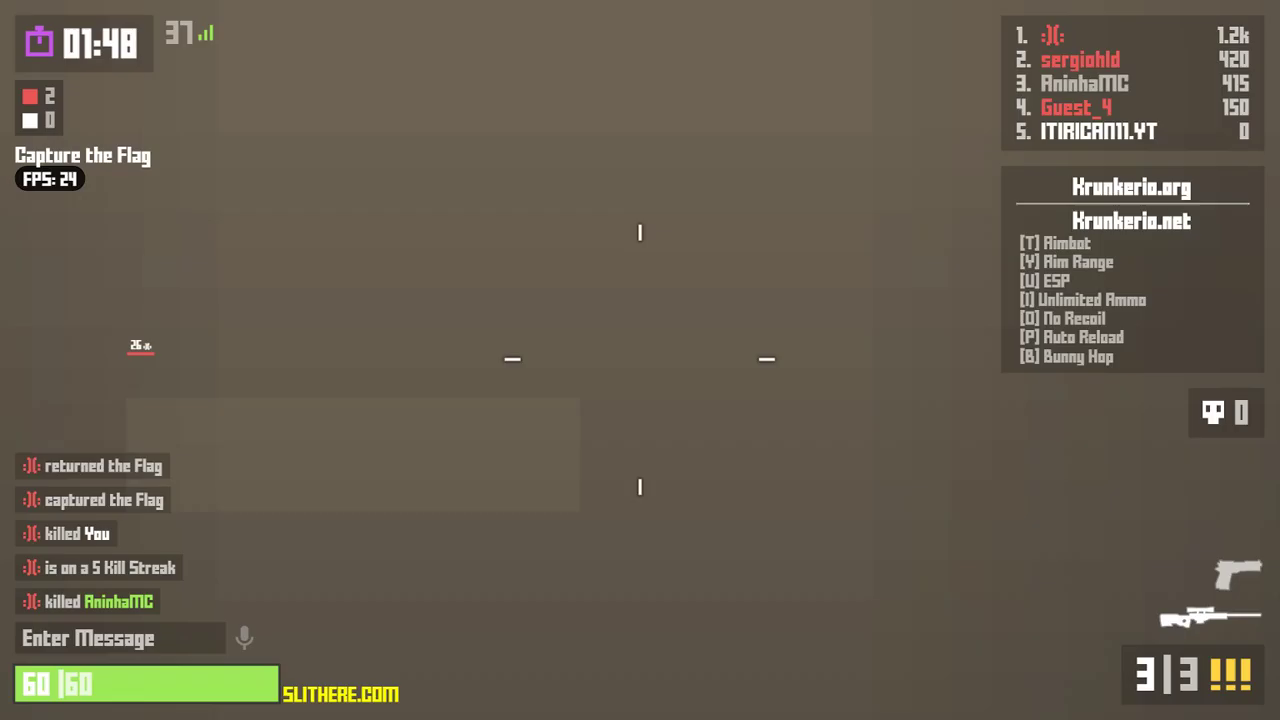
pyautogui.press('w')
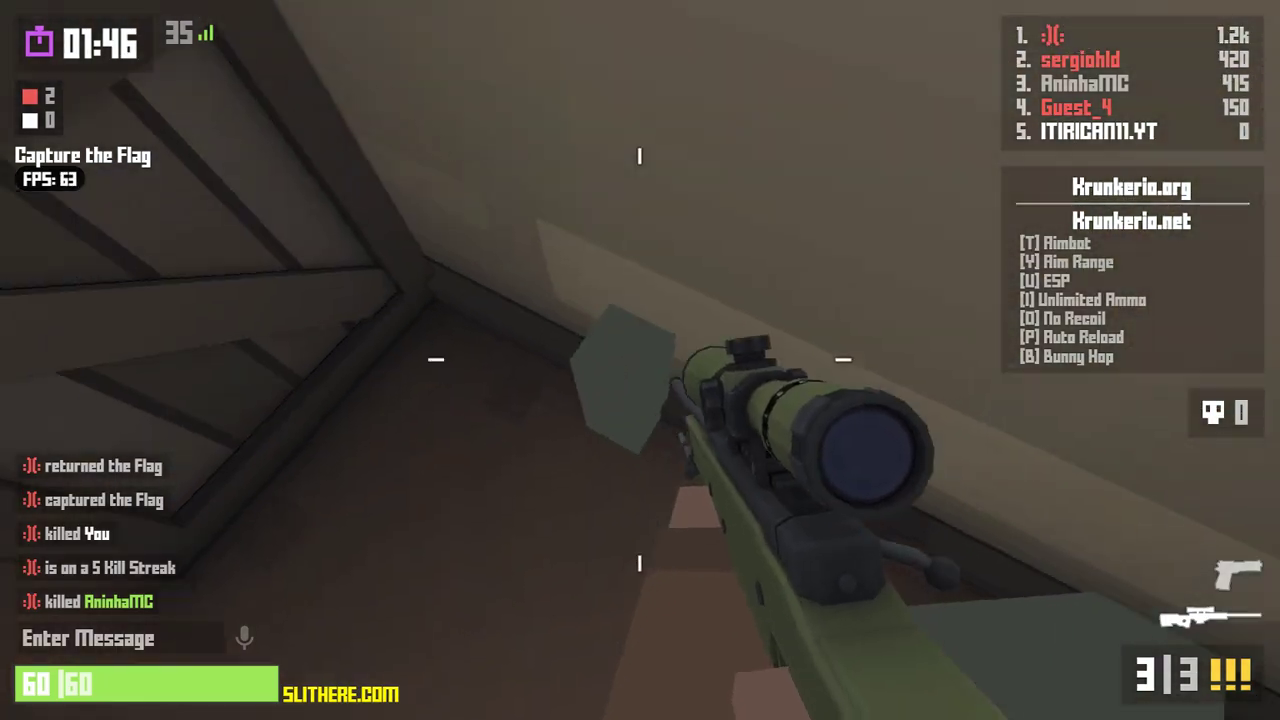
pyautogui.press('w')
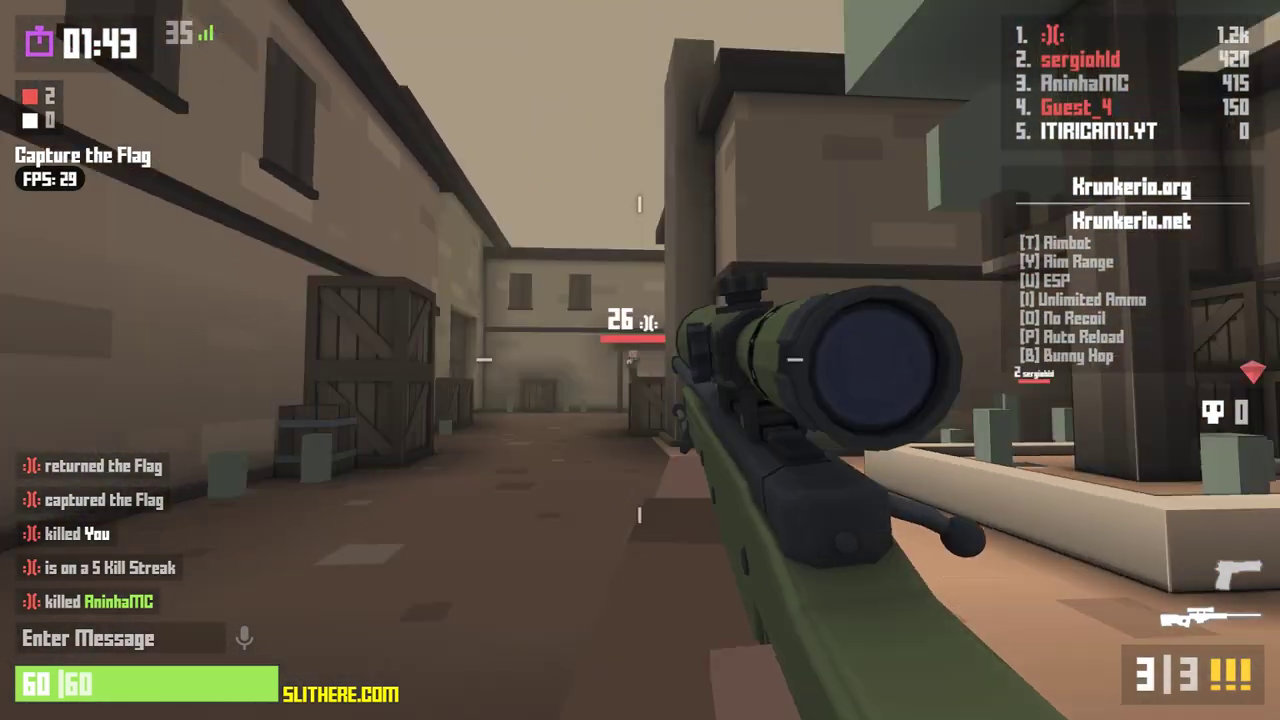
pyautogui.press('w')
pyautogui.click(640, 360)
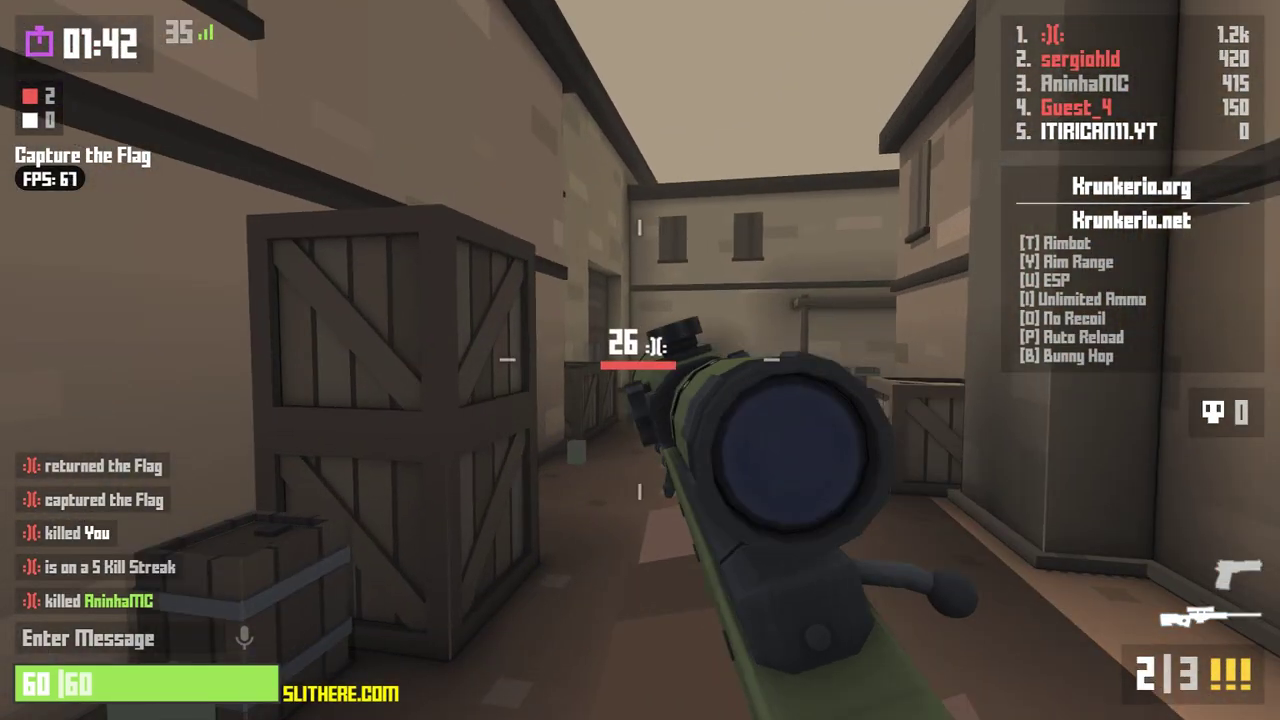
pyautogui.click(640, 360)
pyautogui.press('w')
pyautogui.click(640, 360)
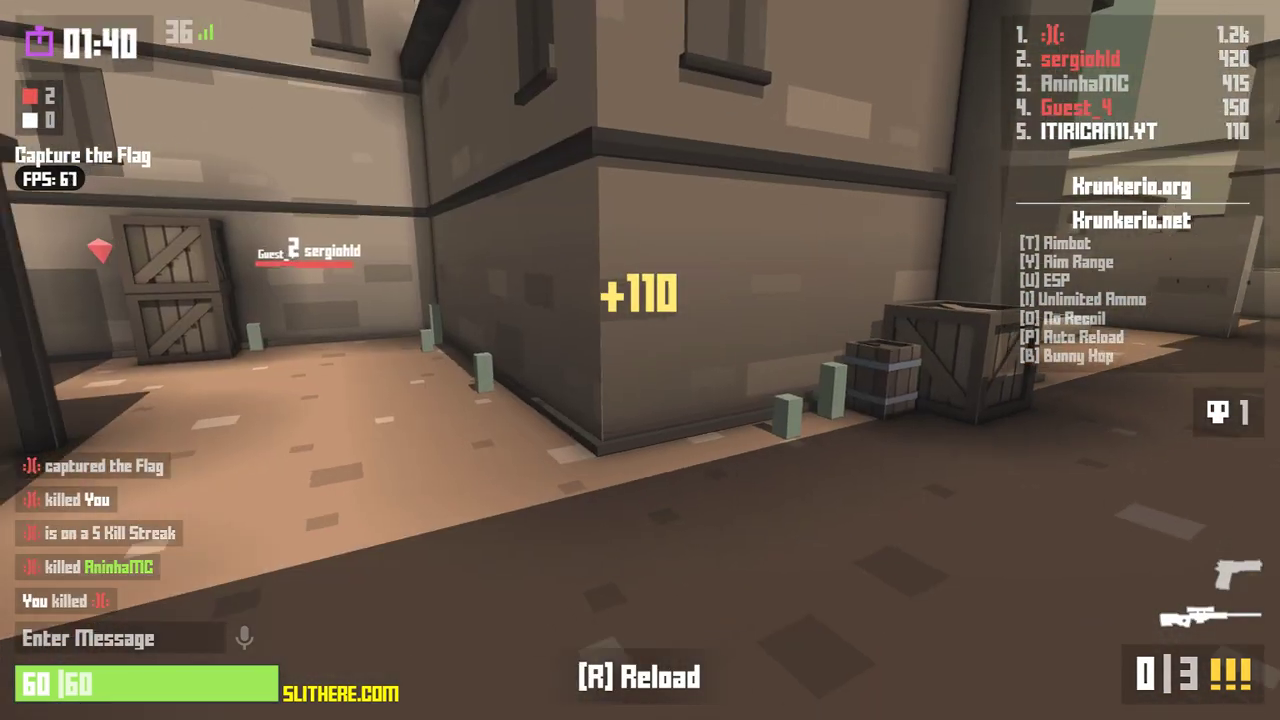
# - Continue past the ladder and crates and fire at the opponents at the end of the street
pyautogui.press('w')
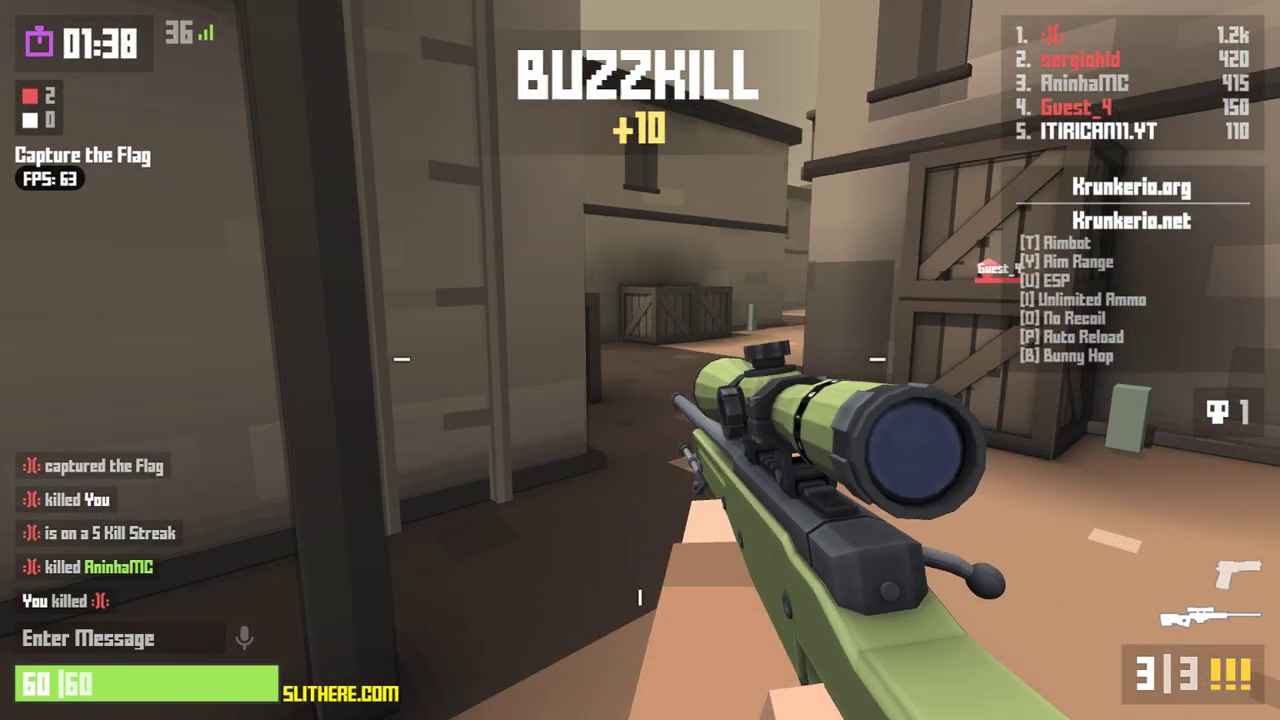
pyautogui.press('w')
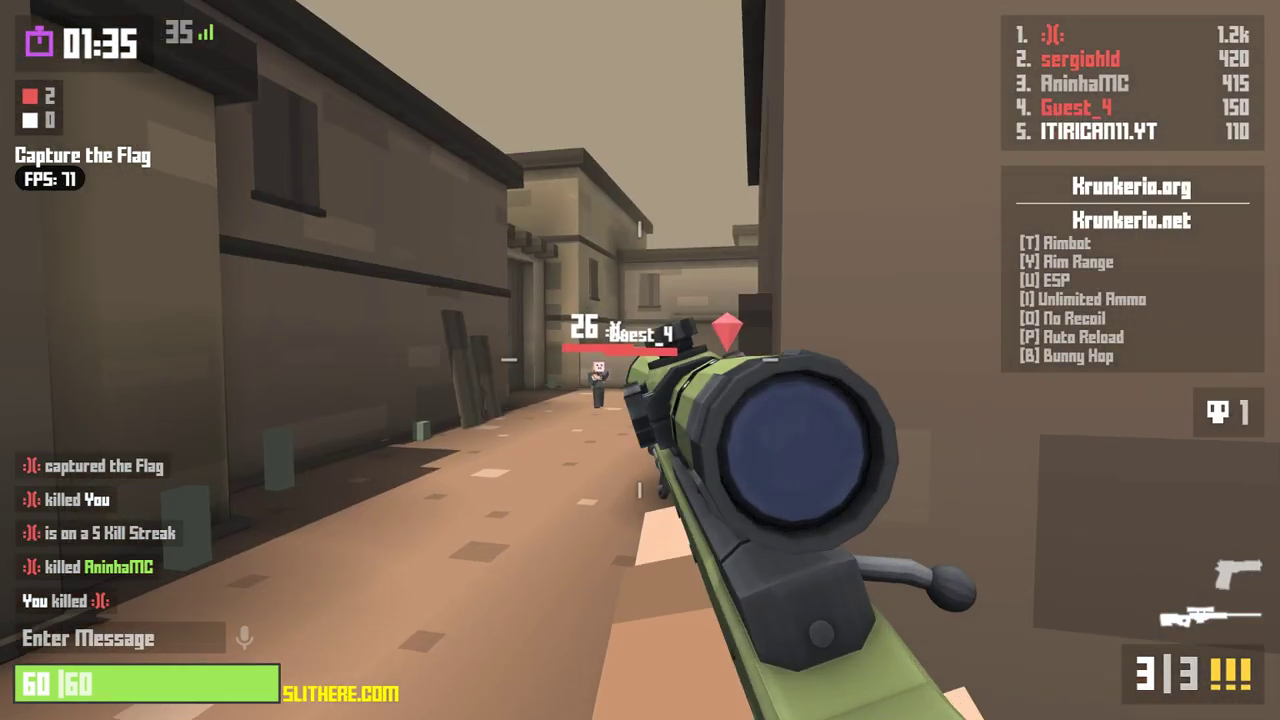
pyautogui.click(640, 360)
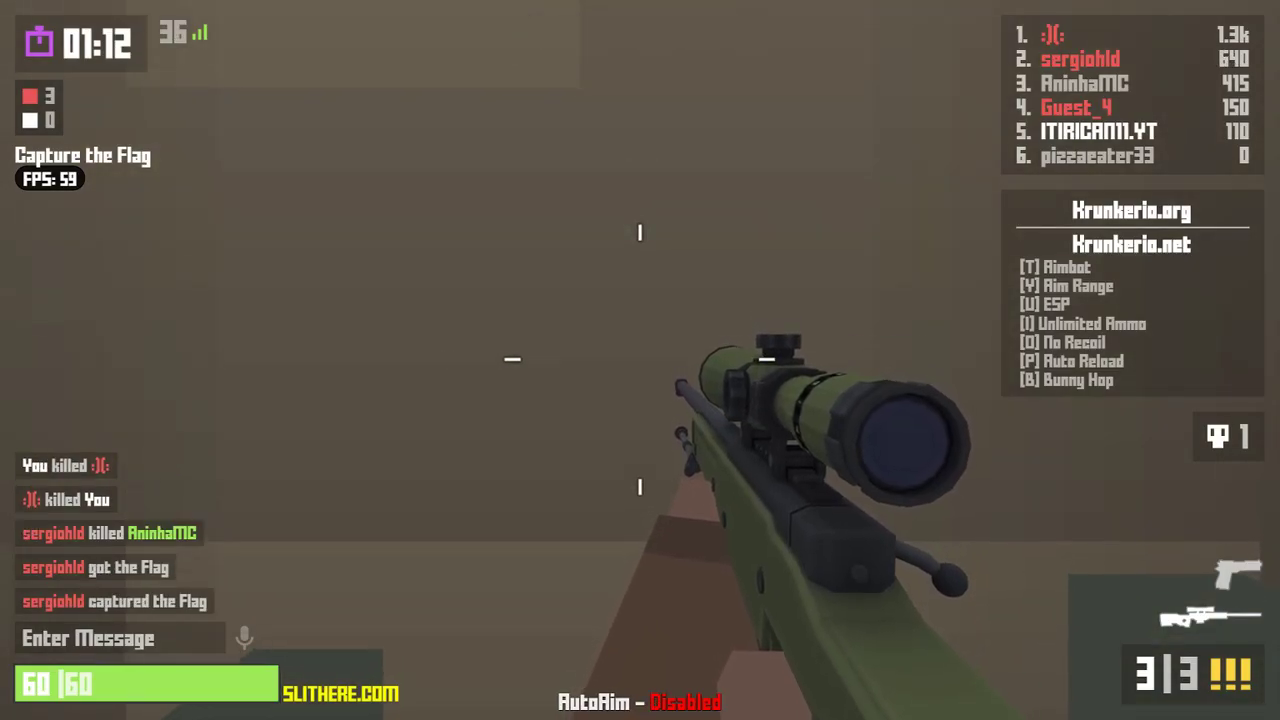
# - Cycle AutoAim through Quickscoper to Manual while moving out into the courtyard
pyautogui.press('t')
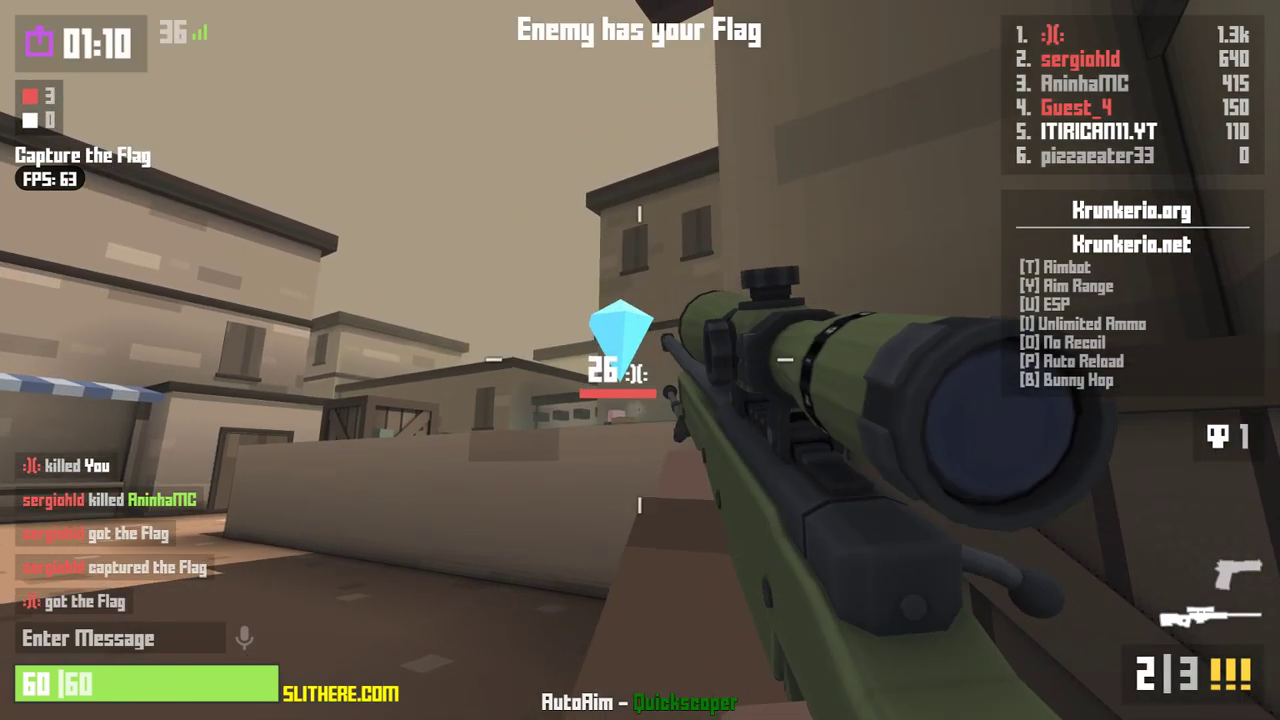
pyautogui.press('a')
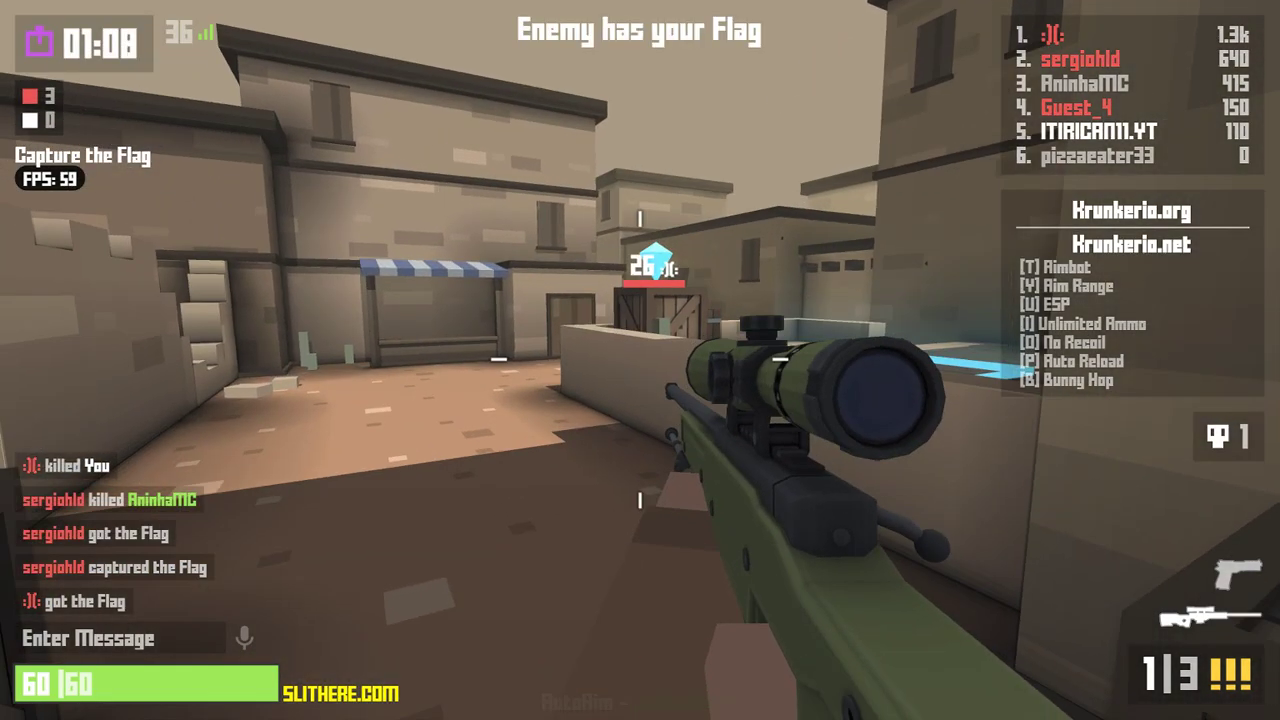
pyautogui.press('w')
pyautogui.press('t')
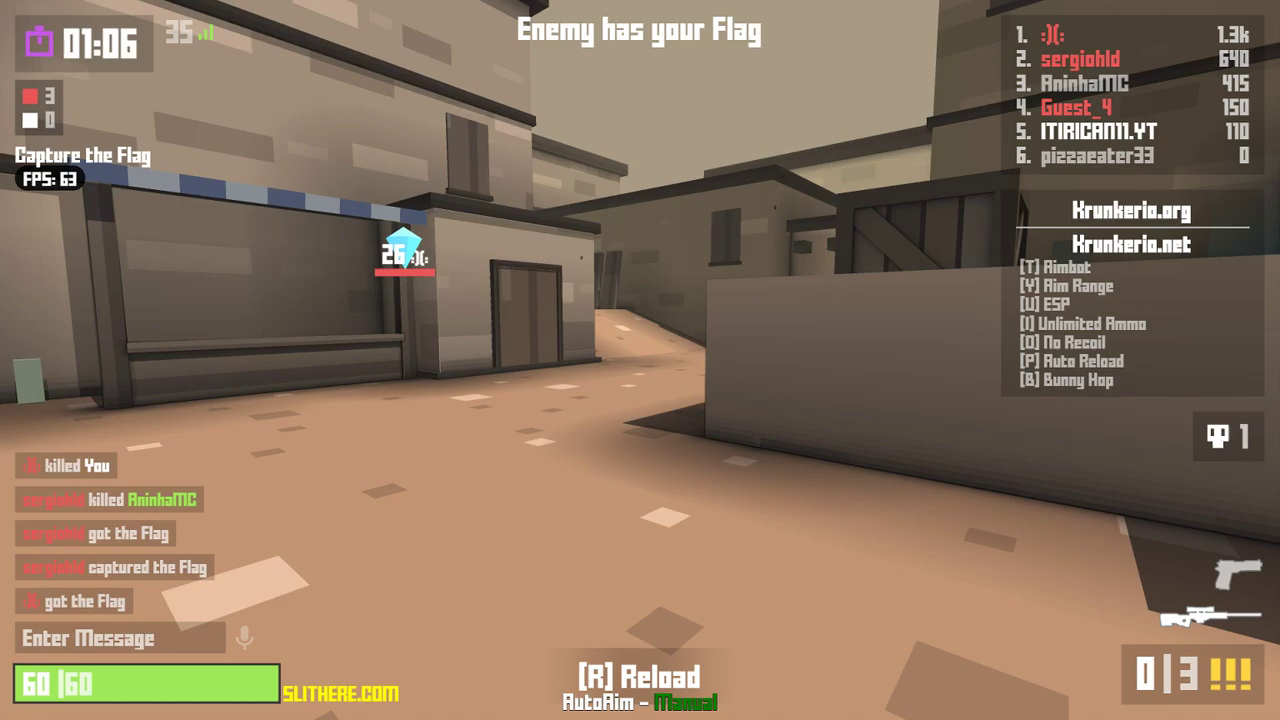
# - Run through the alley and the covered tunnel towards the enemy flag carrier
pyautogui.press('w')
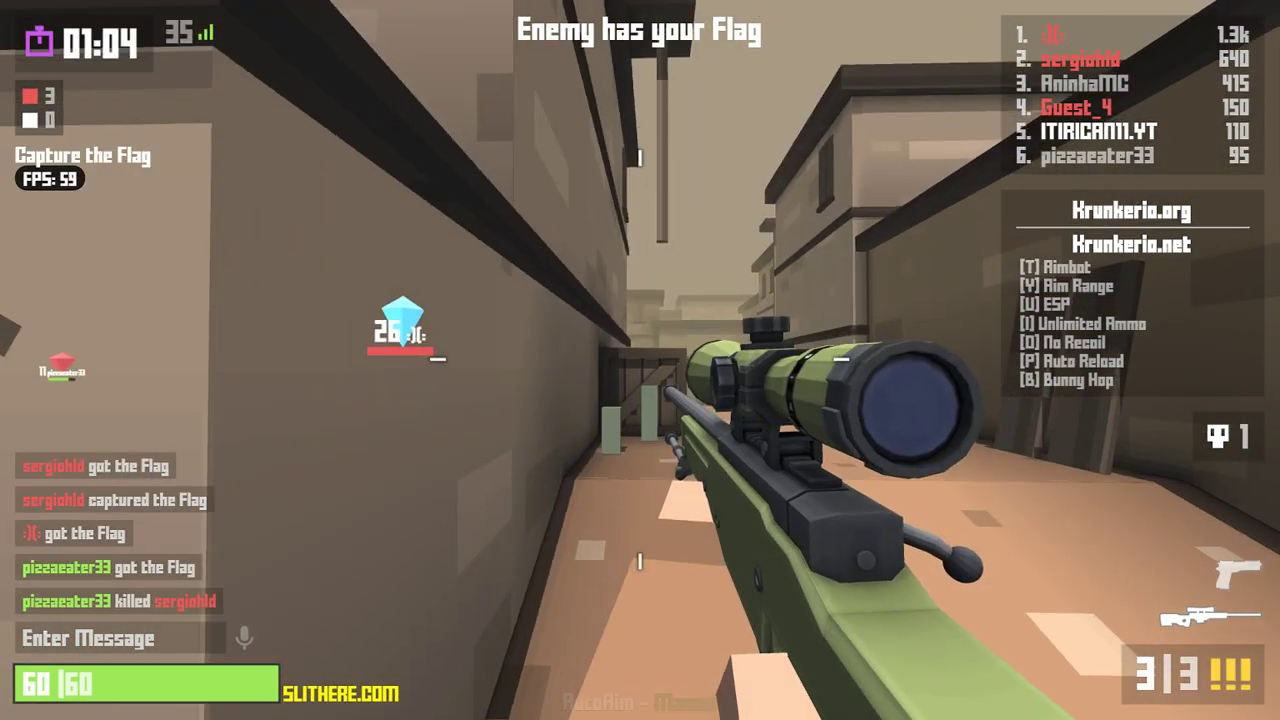
pyautogui.press('w')
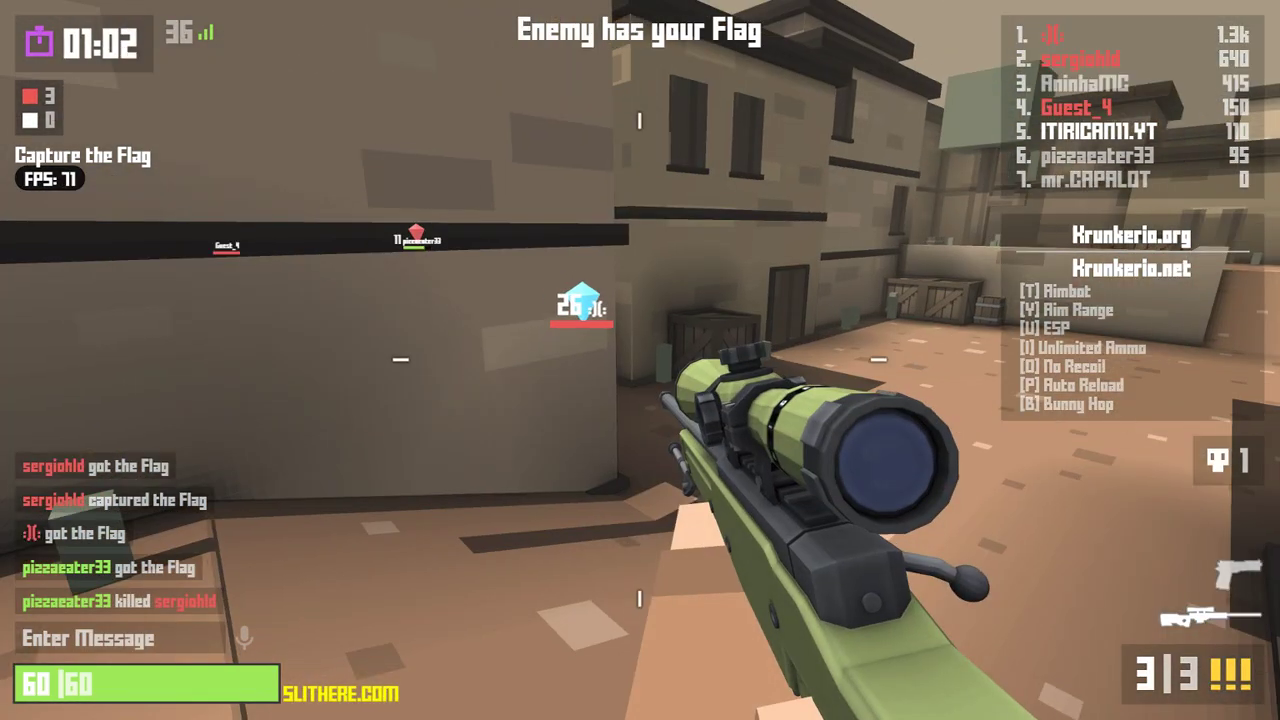
pyautogui.press('w')
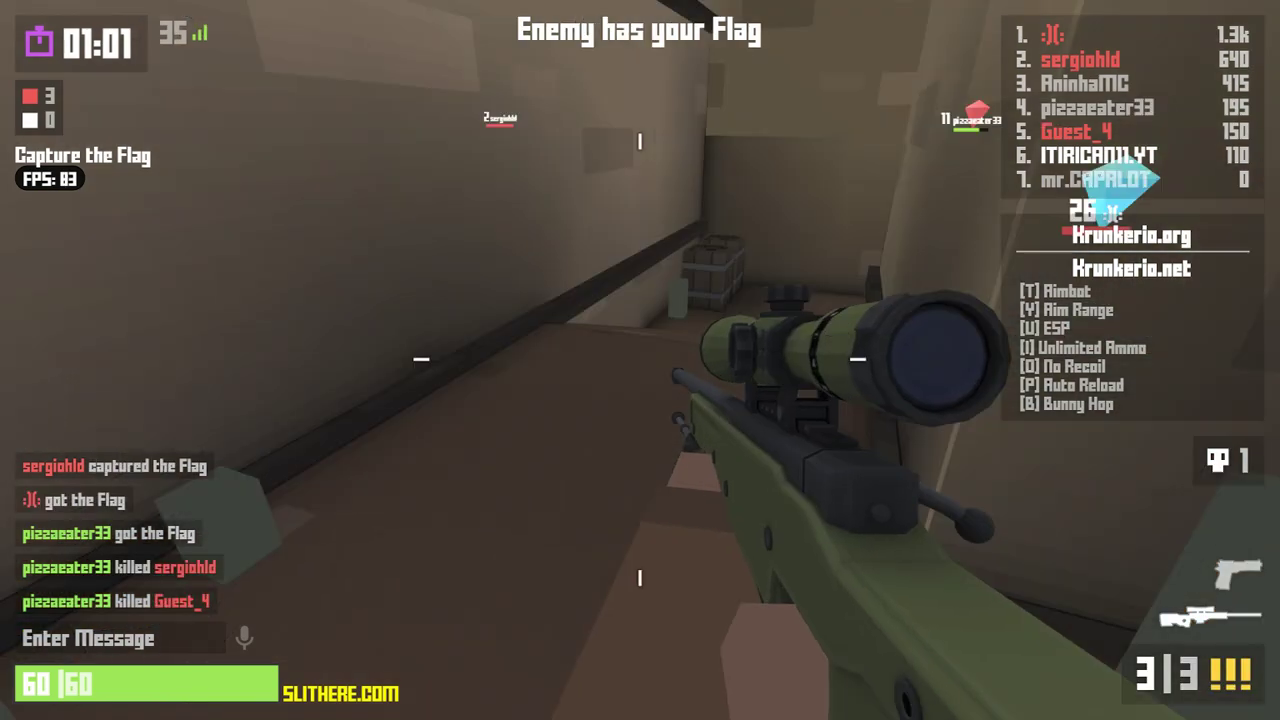
pyautogui.press('w')
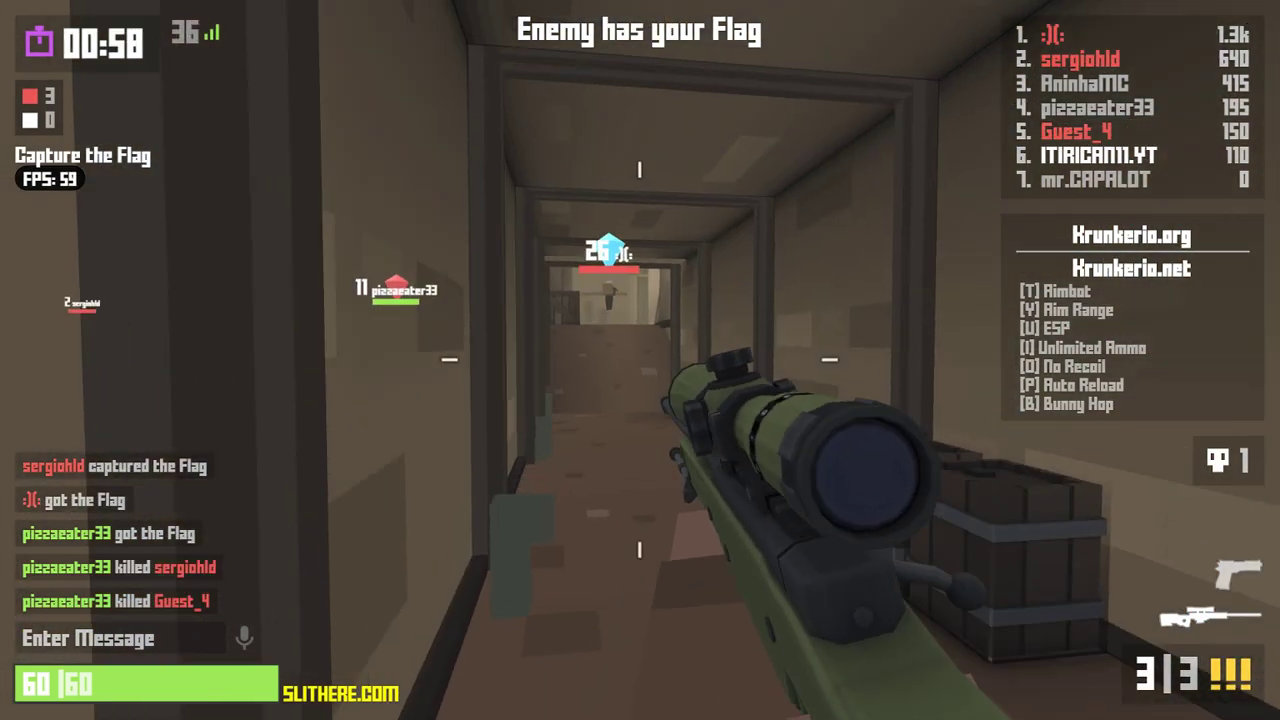
pyautogui.press('w')
# - Fire at the enemy flag carrier with AutoAim on Hip Fire until the magazine is empty, and keep advancing
pyautogui.rightClick(640, 360)
pyautogui.click(640, 360)
pyautogui.rightClick(640, 360)
pyautogui.click(640, 360)
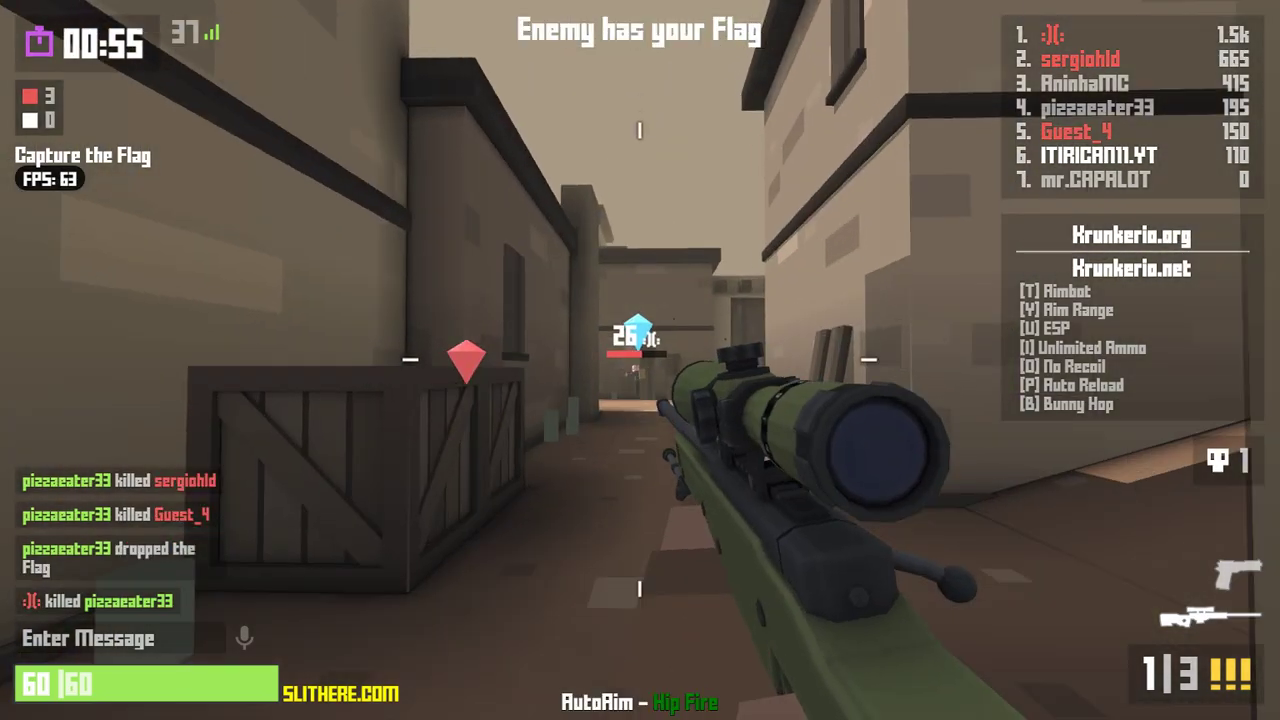
pyautogui.click(640, 360)
pyautogui.press('w')
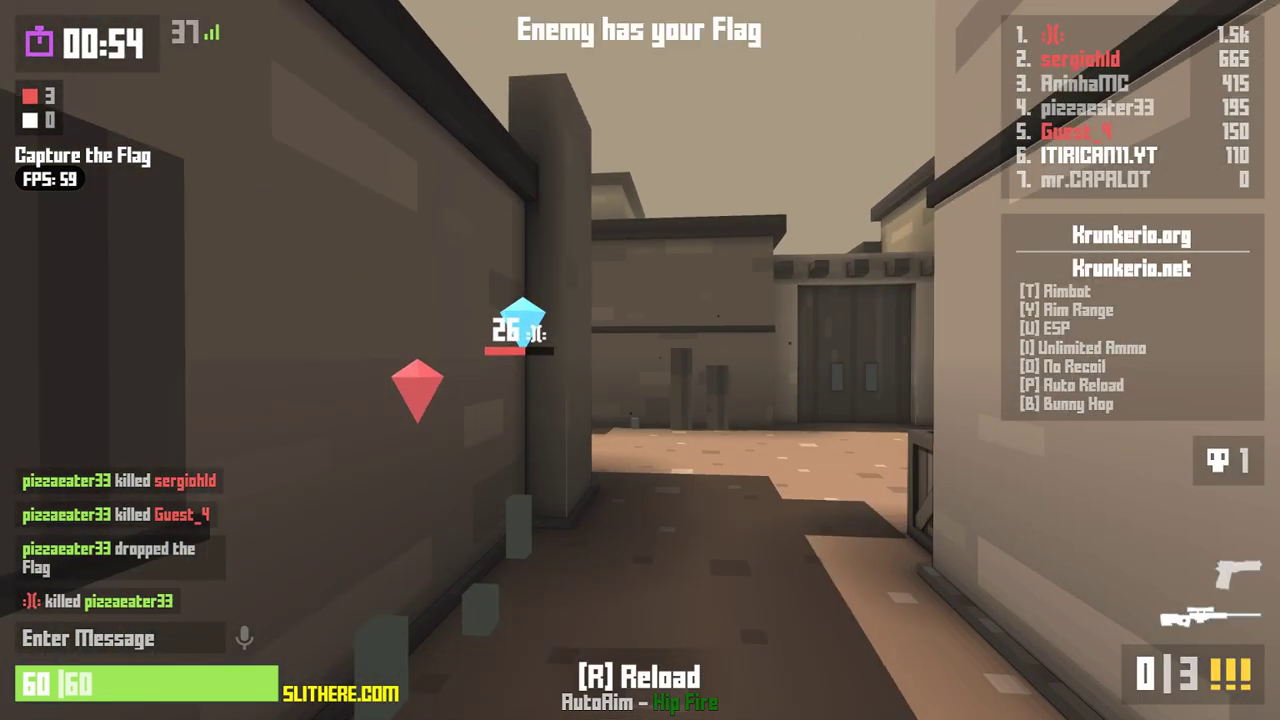
# - Reload the sniper rifle, shoot the enemy flag carrier and return the dropped flag
pyautogui.press('r')
pyautogui.rightClick(640, 360)
pyautogui.click(640, 360)
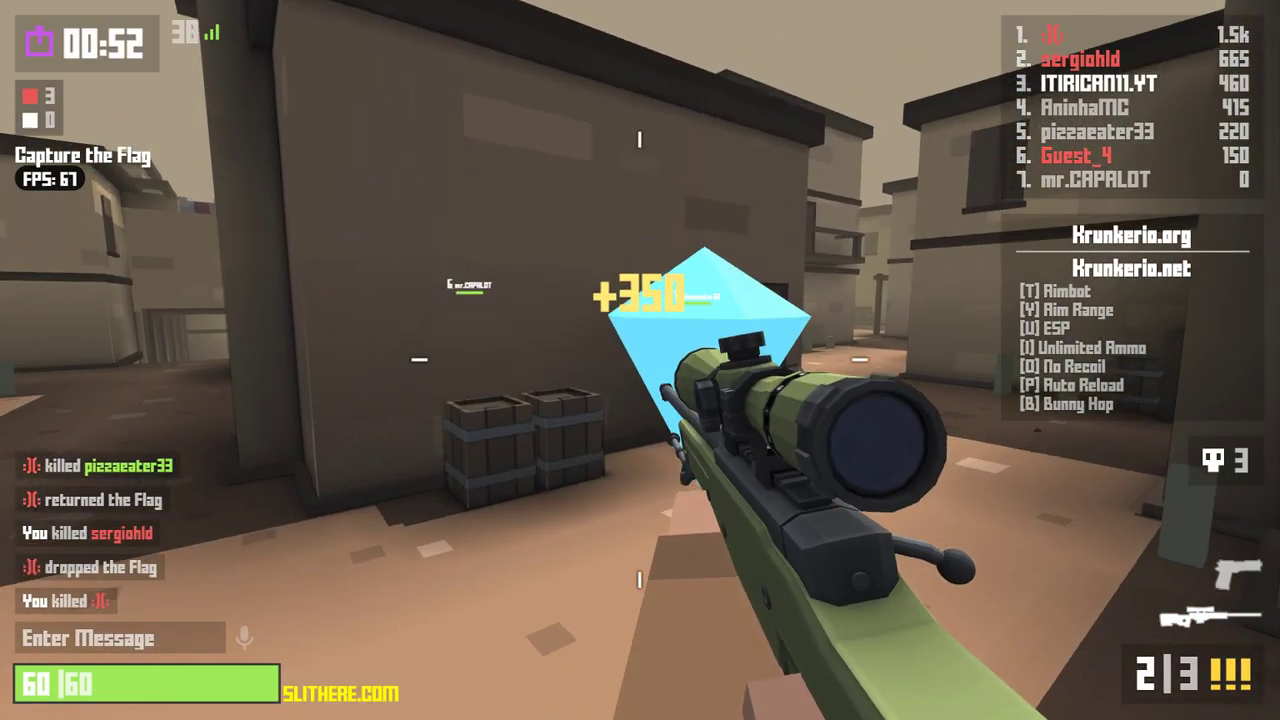
pyautogui.press('w')
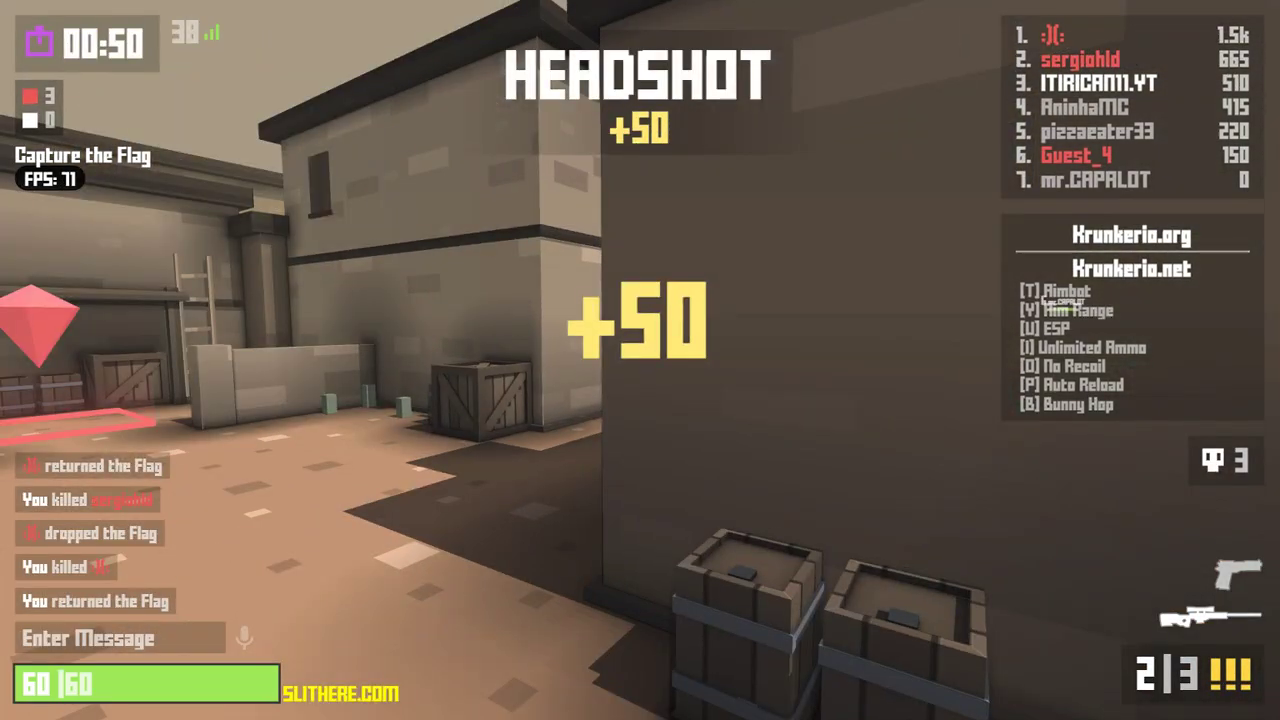
# - Run across the courtyard to the red base and pick up the enemy flag
pyautogui.press('w')
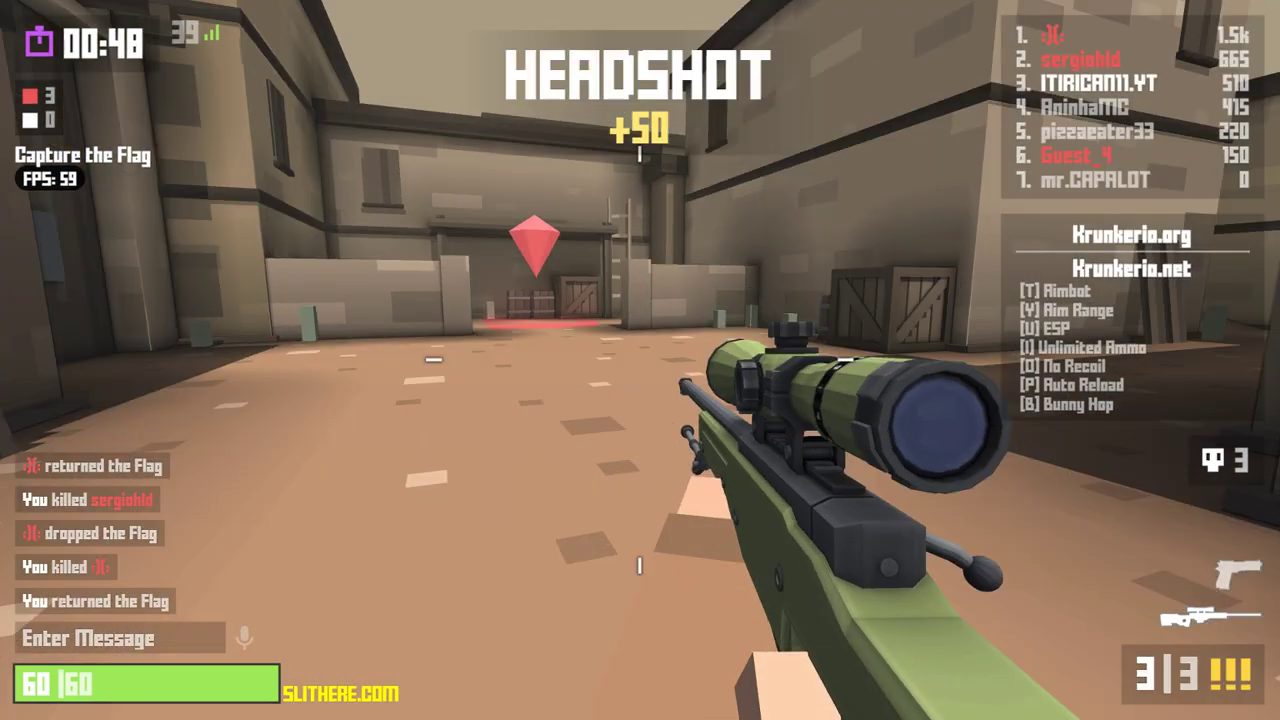
pyautogui.press('w')
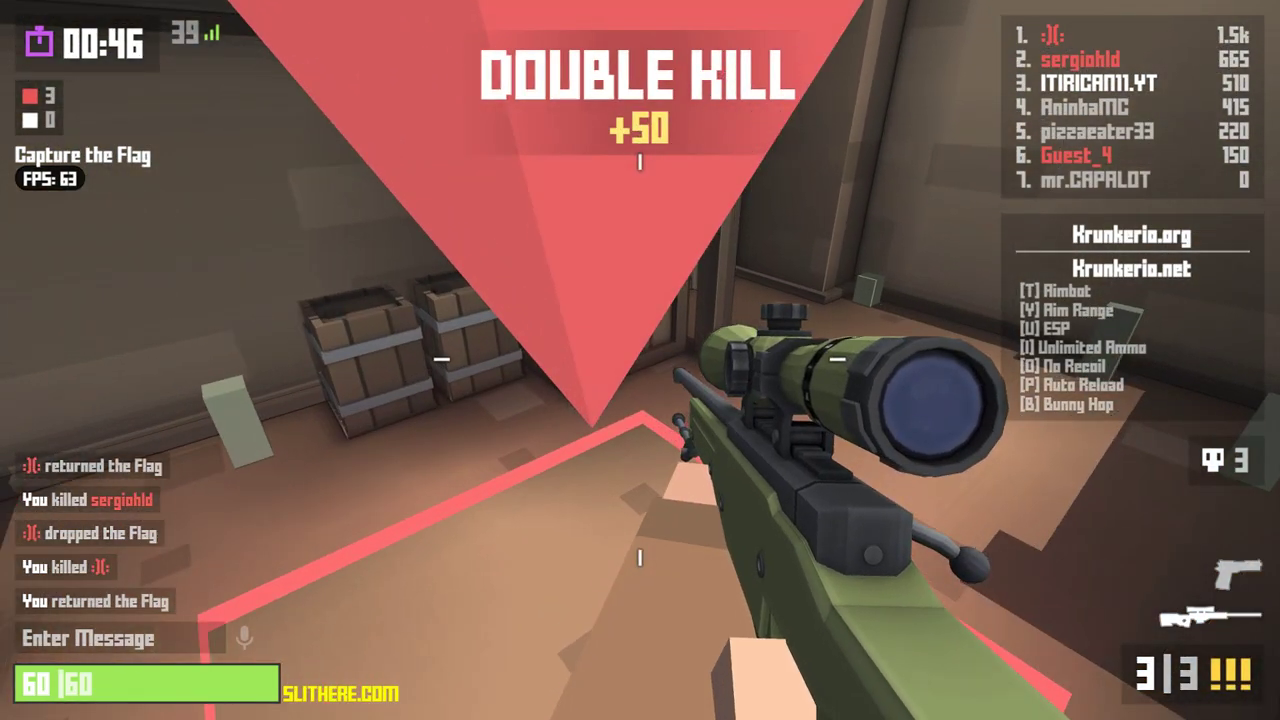
pyautogui.press('w')
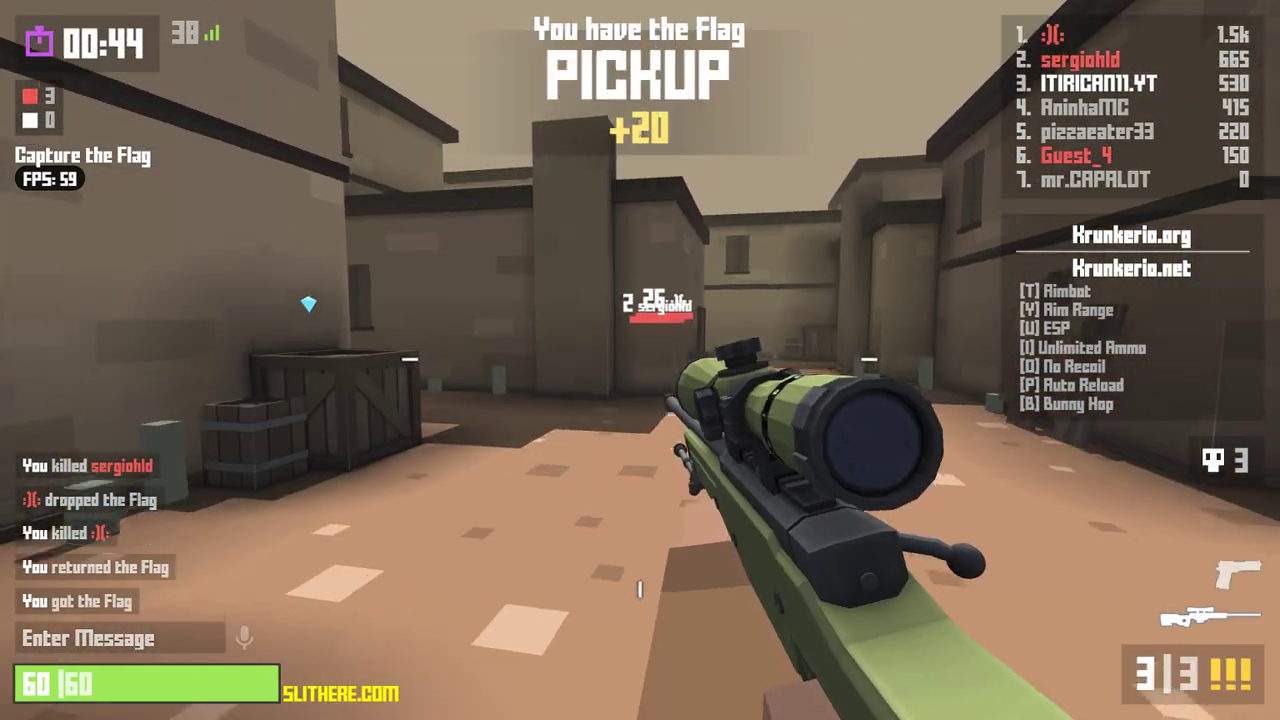
# - Back away with the flag and fire through the scope at the two approaching opponents
pyautogui.press('s')
pyautogui.rightClick(640, 360)
pyautogui.click(640, 360)
pyautogui.rightClick(640, 360)
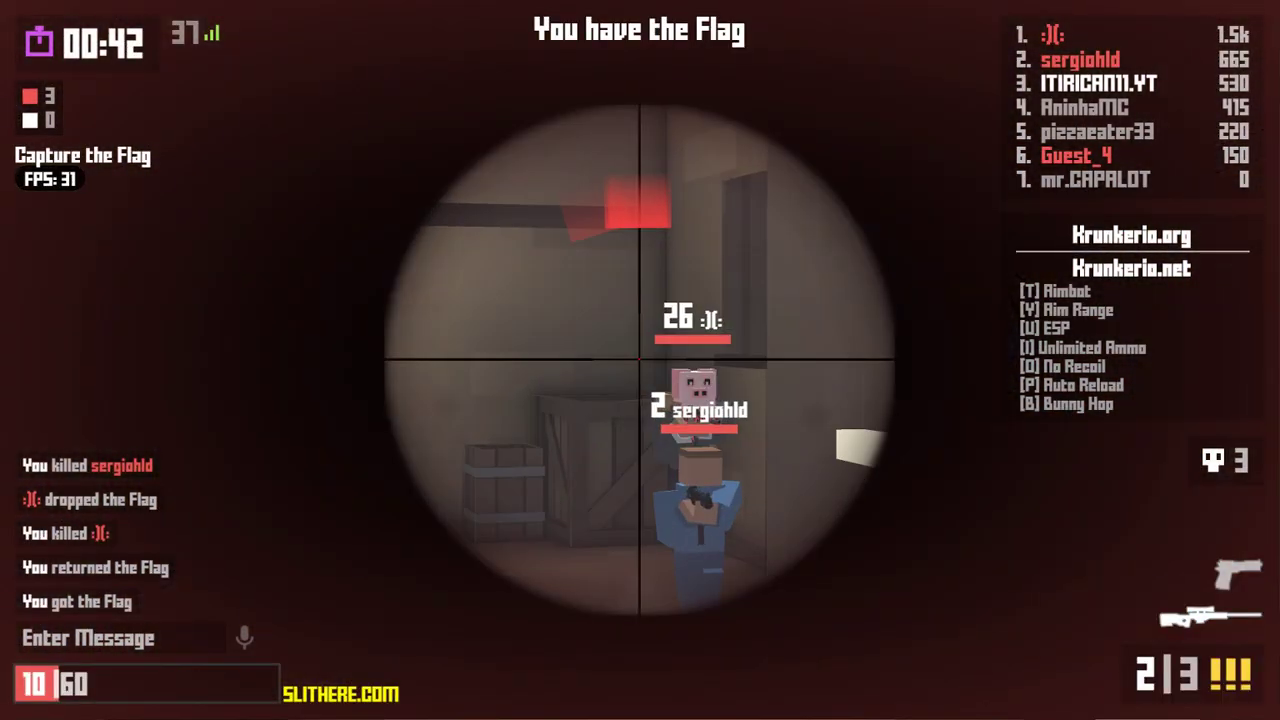
# - Switch the AutoAim mode and aim range, rejoin the match and fire at the opponent in the street
pyautogui.press('t')
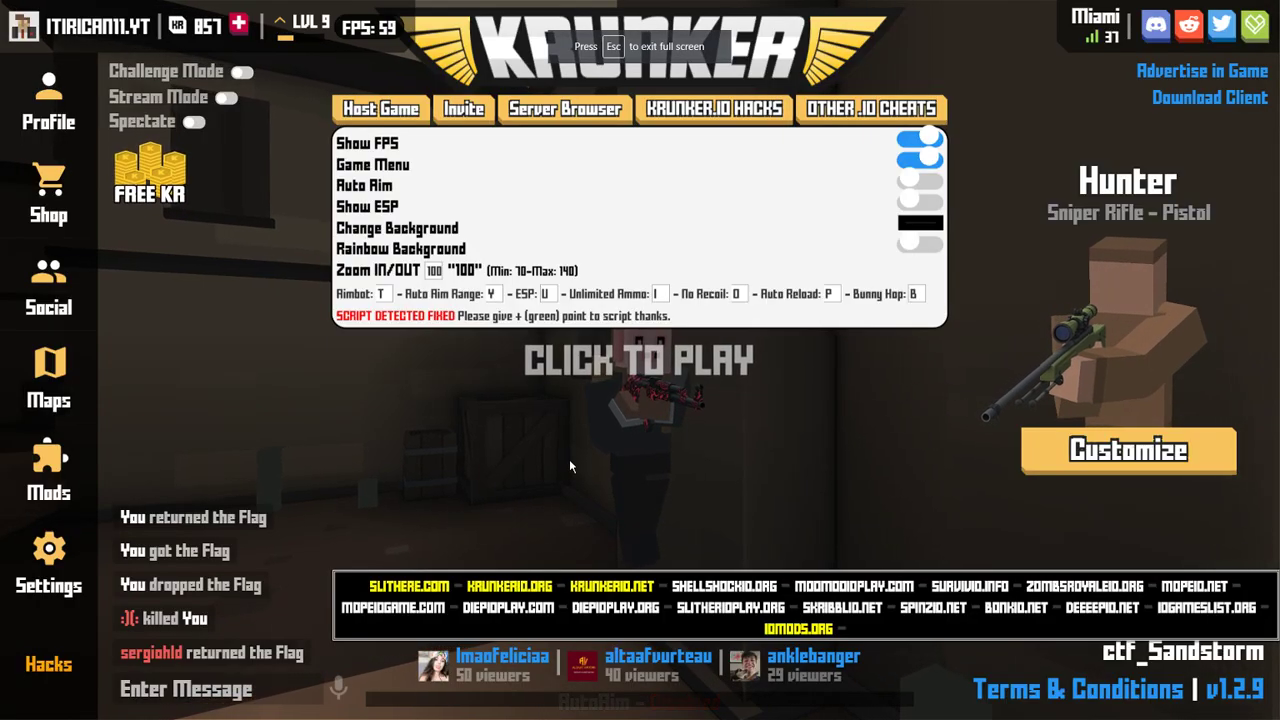
pyautogui.press('y')
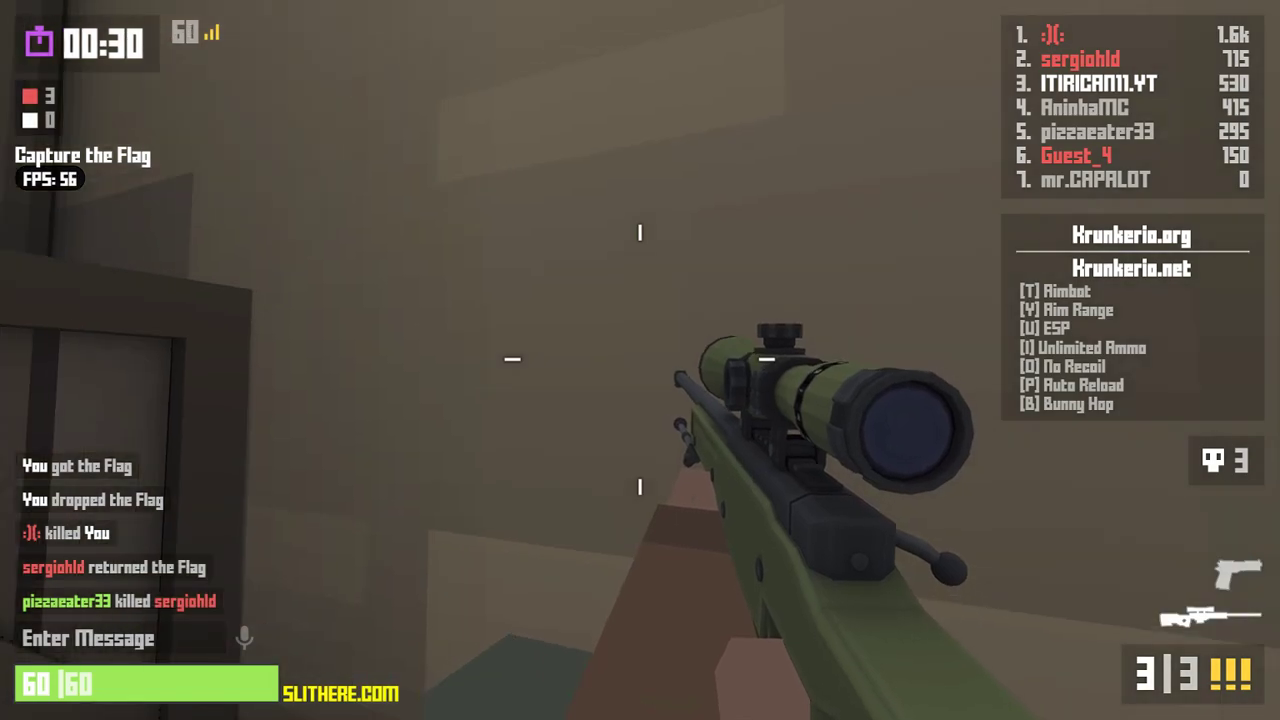
pyautogui.press('w')
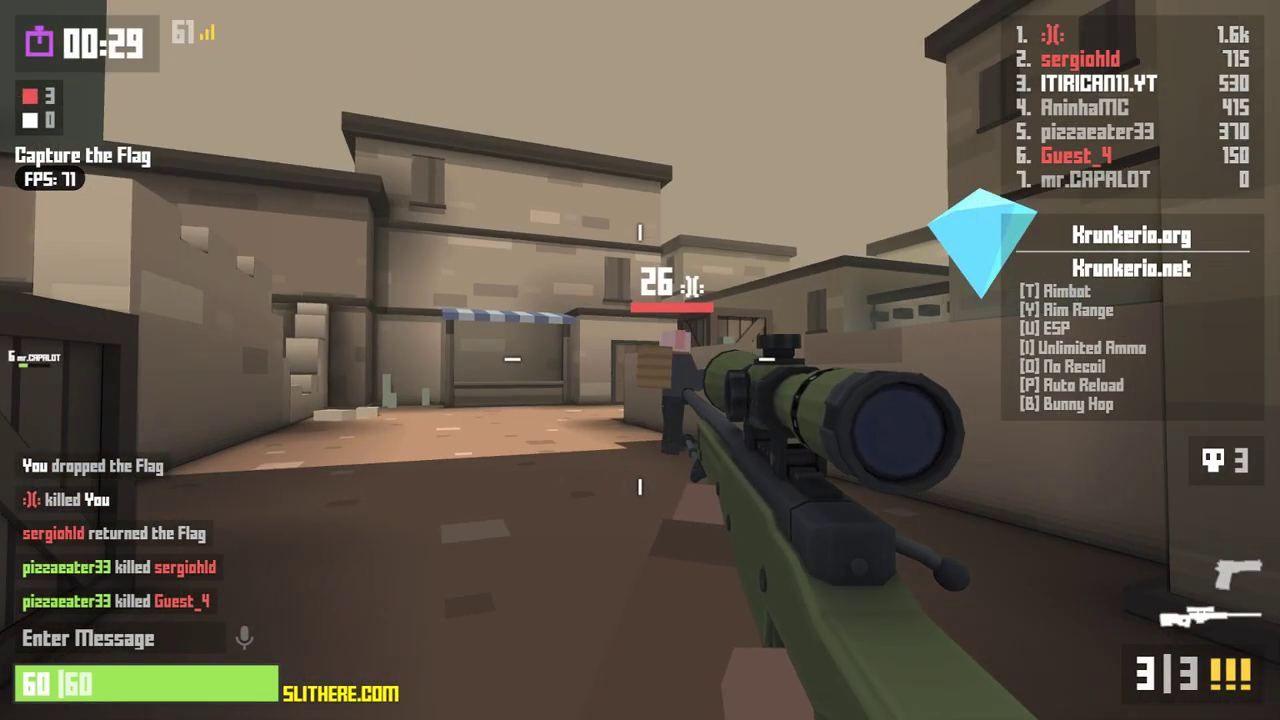
pyautogui.rightClick(640, 360)
pyautogui.click(640, 360)
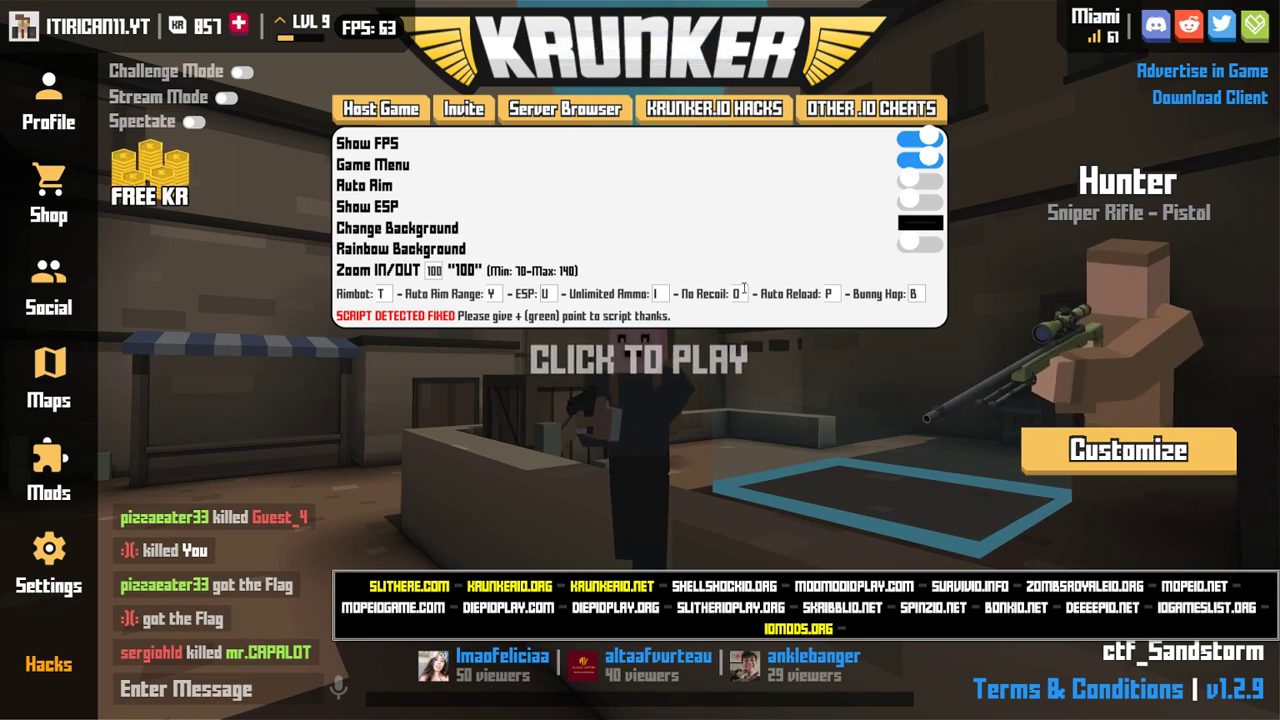
# - Rejoin the match and cycle Bunny Hop through Automatic, Manual and Disabled while advancing down the street
pyautogui.click(679, 448)
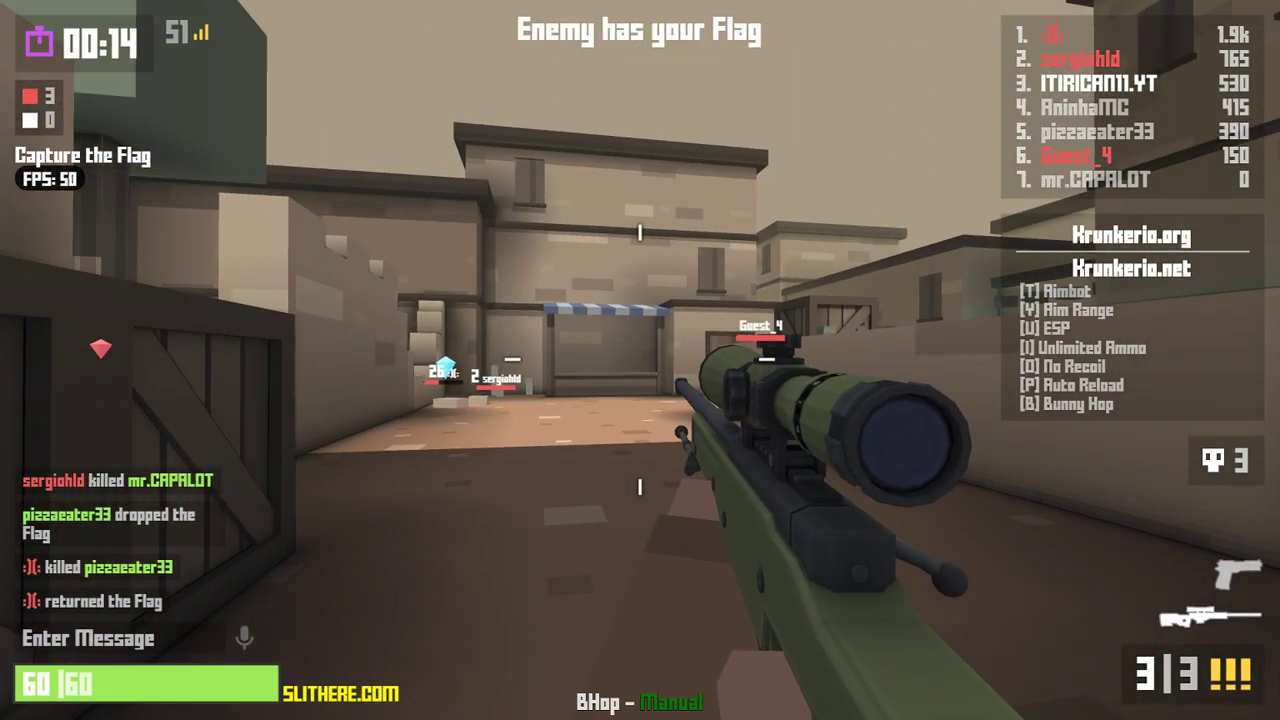
pyautogui.press('b')
pyautogui.press('w')
pyautogui.press('b')
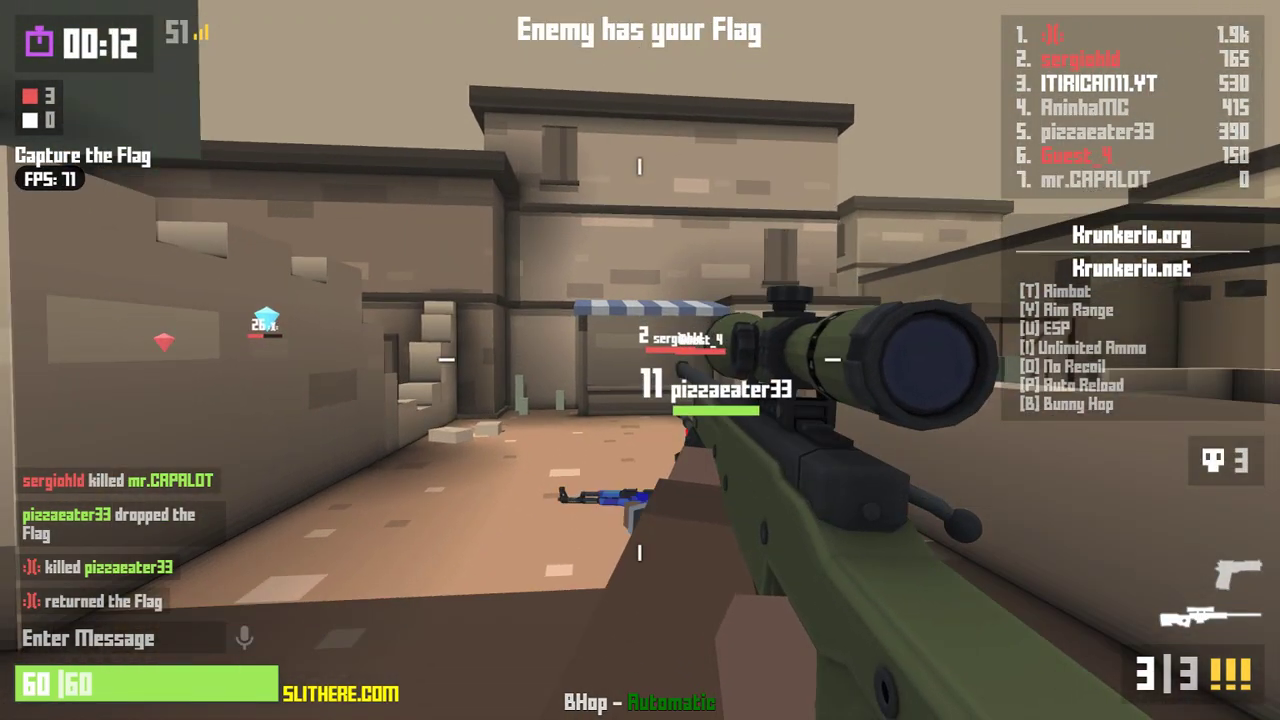
pyautogui.press('b')
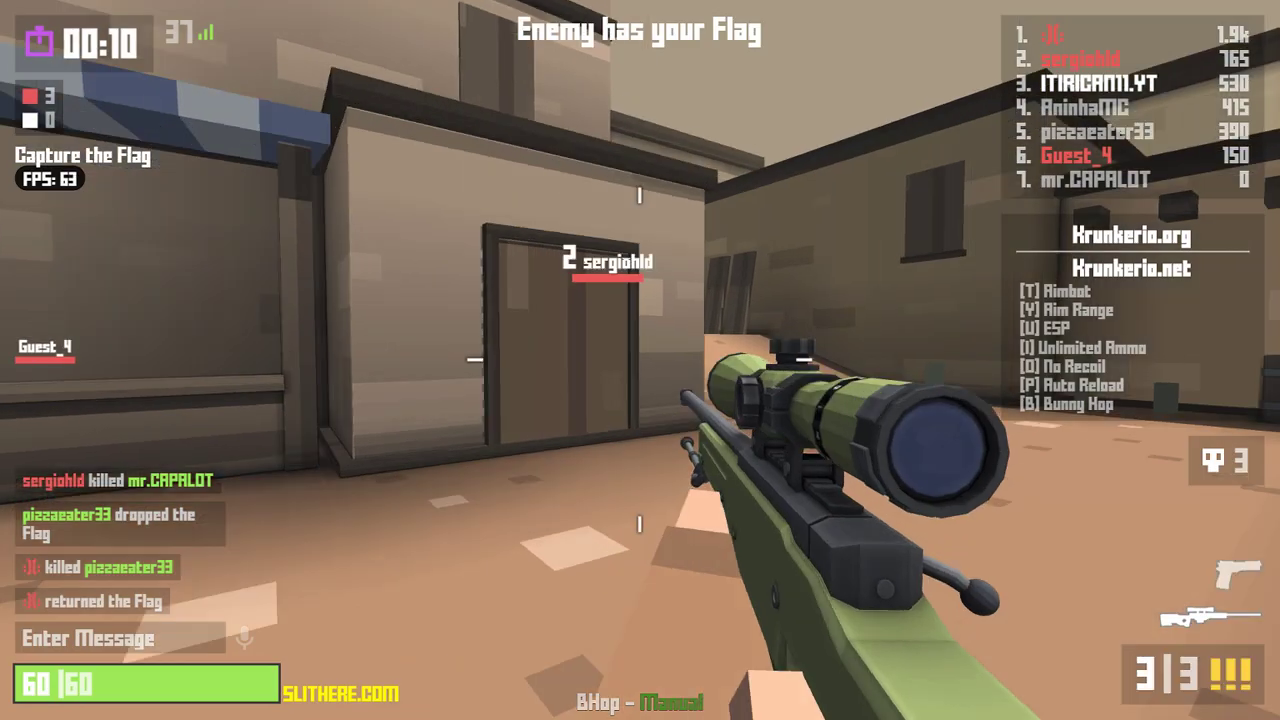
pyautogui.press('b')
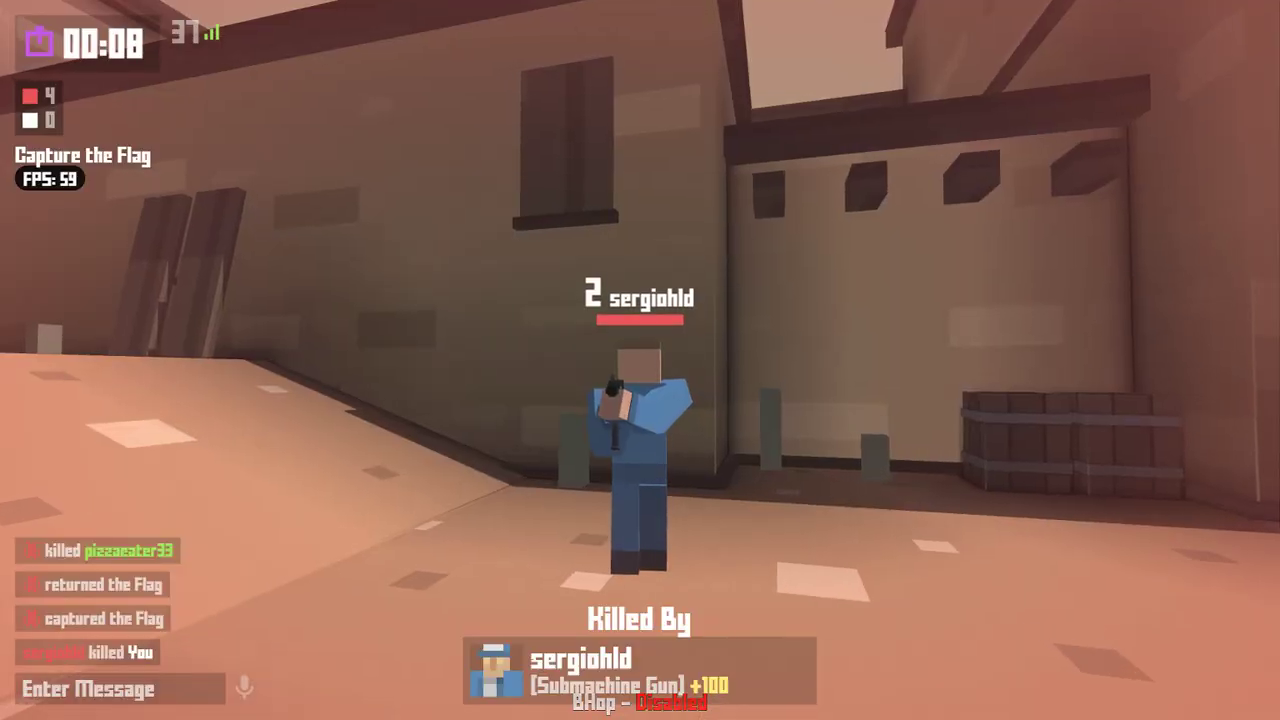
pyautogui.press('b')
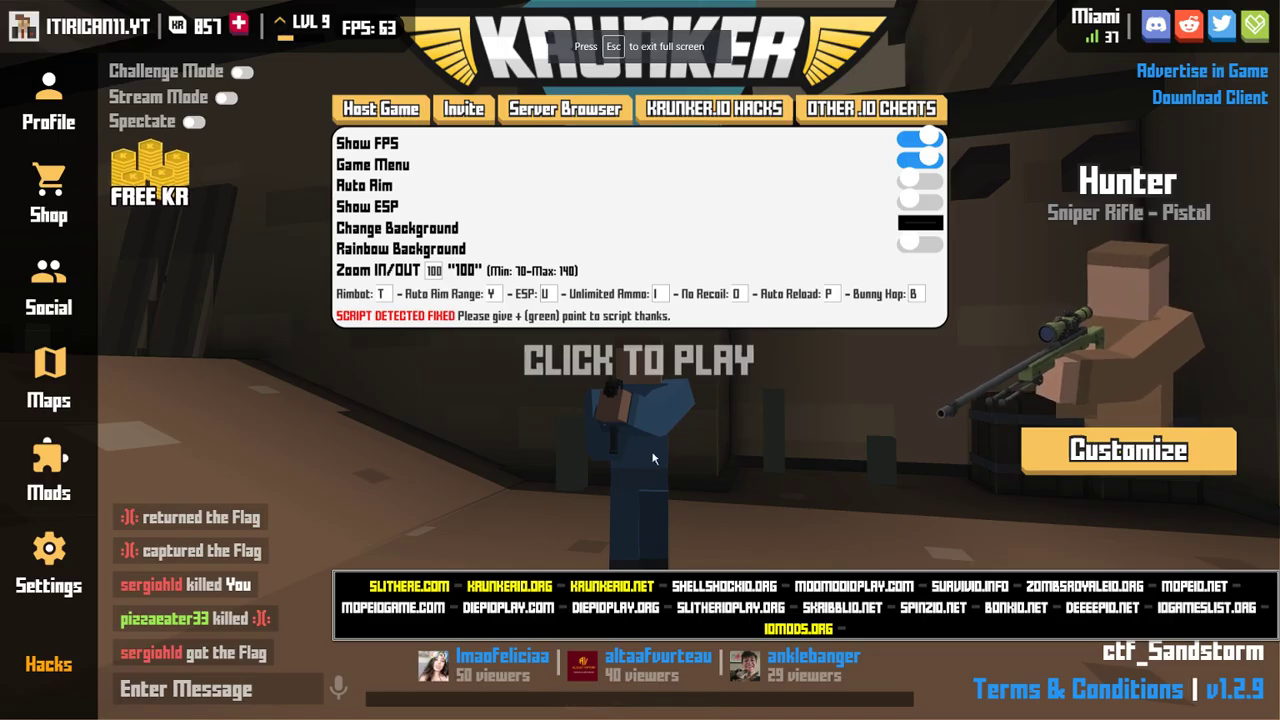
# - Rejoin the match and fire the sniper rifle beside the covered walkway for the last seconds of the round
pyautogui.click(652, 459)
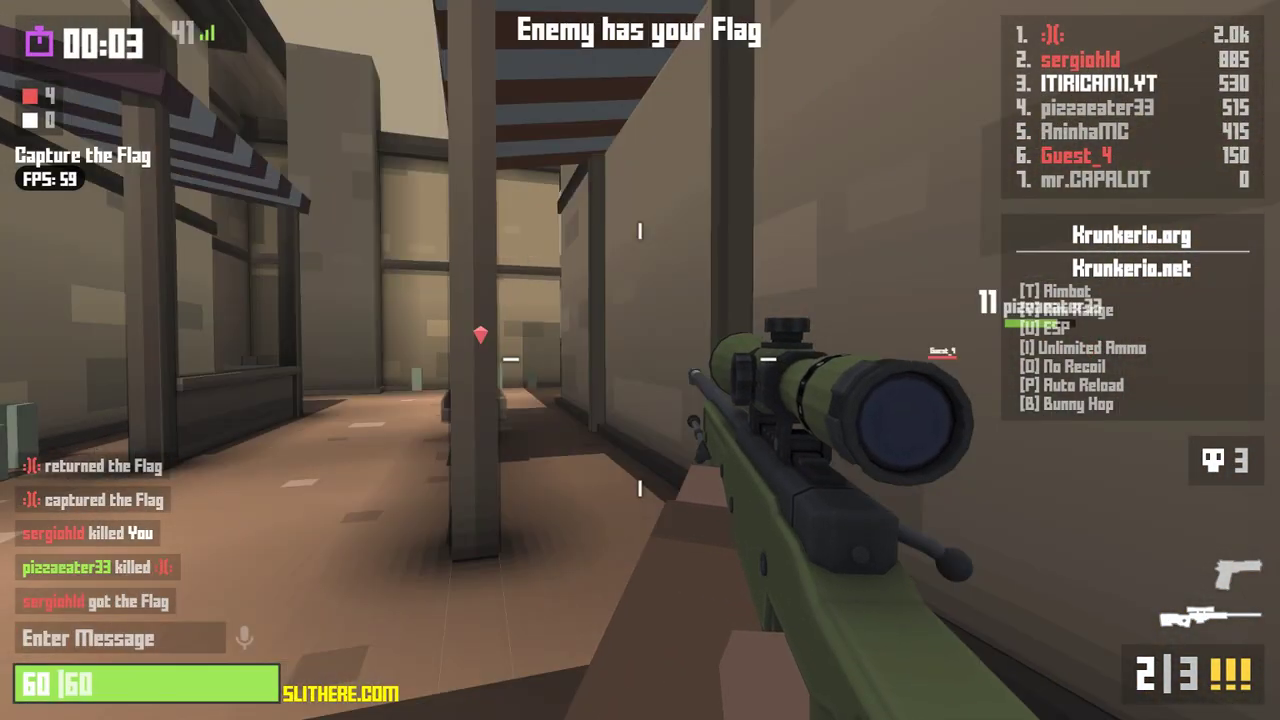
pyautogui.click(640, 360)
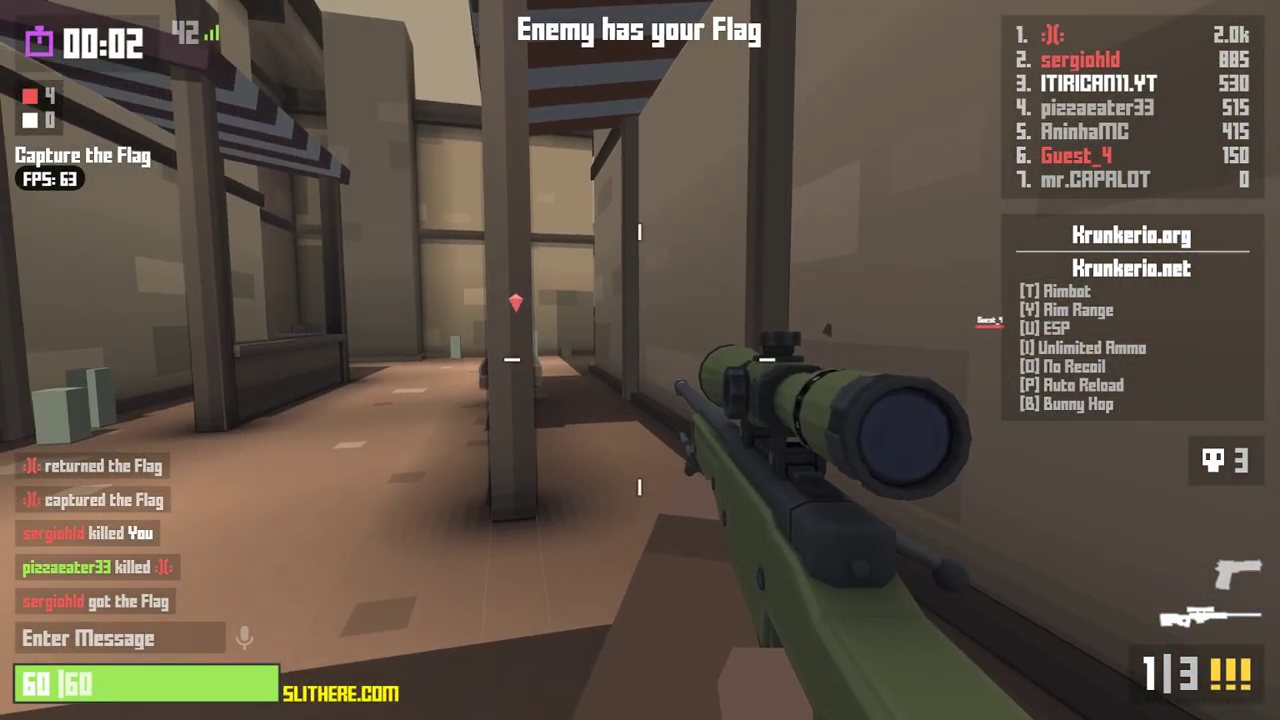
pyautogui.click(640, 360)
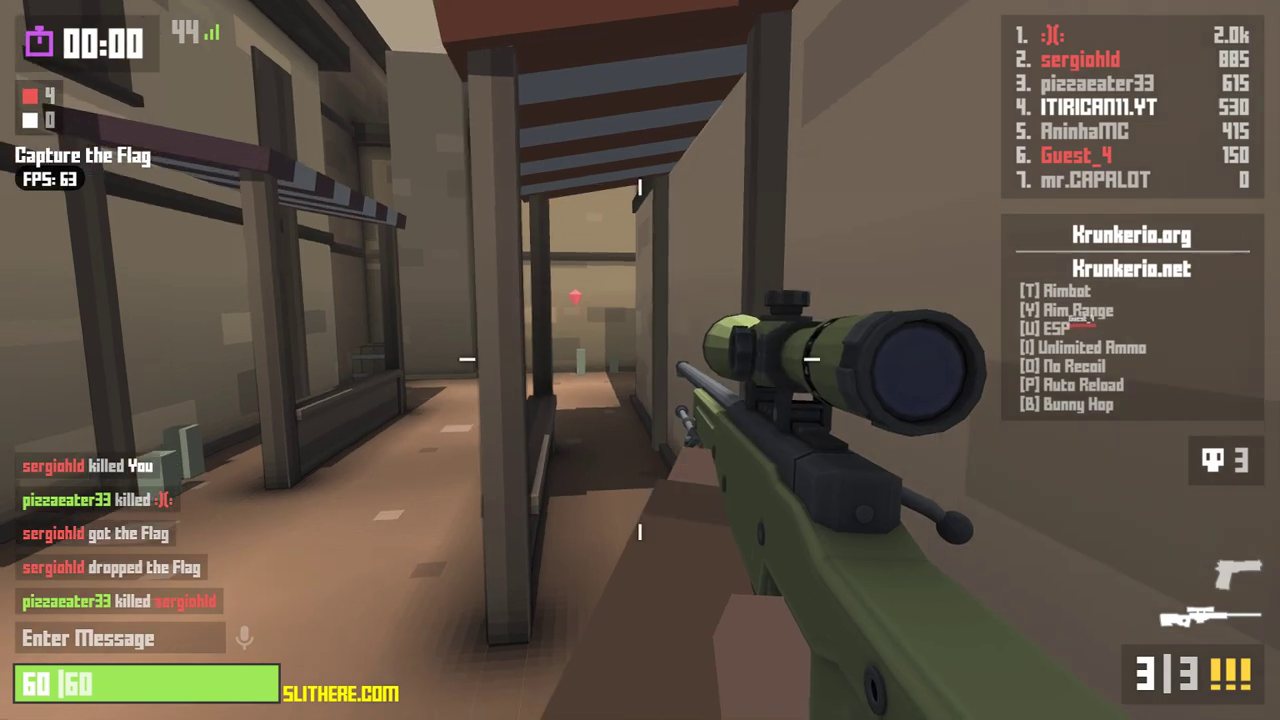
pyautogui.press('a')
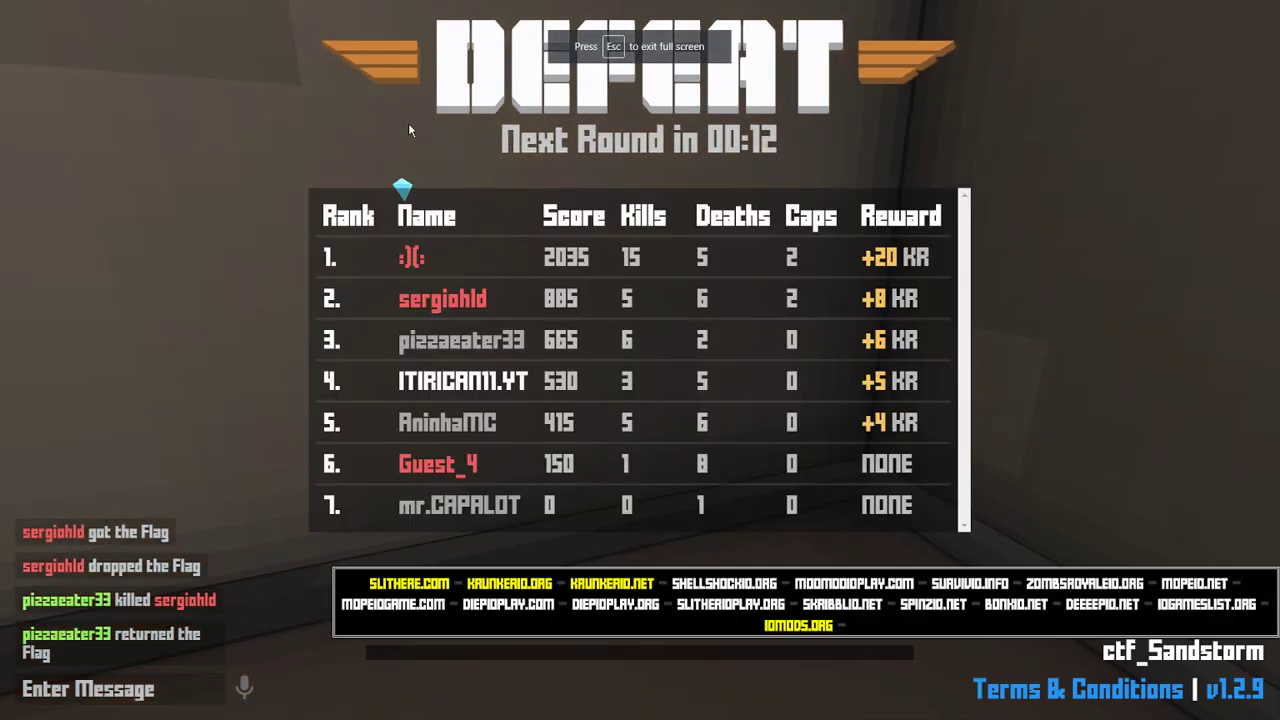
# - Close the extra Krunker.io pop-up browser window and leave the game's full-screen view
pyautogui.press('super')
pyautogui.moveTo(360, 10)
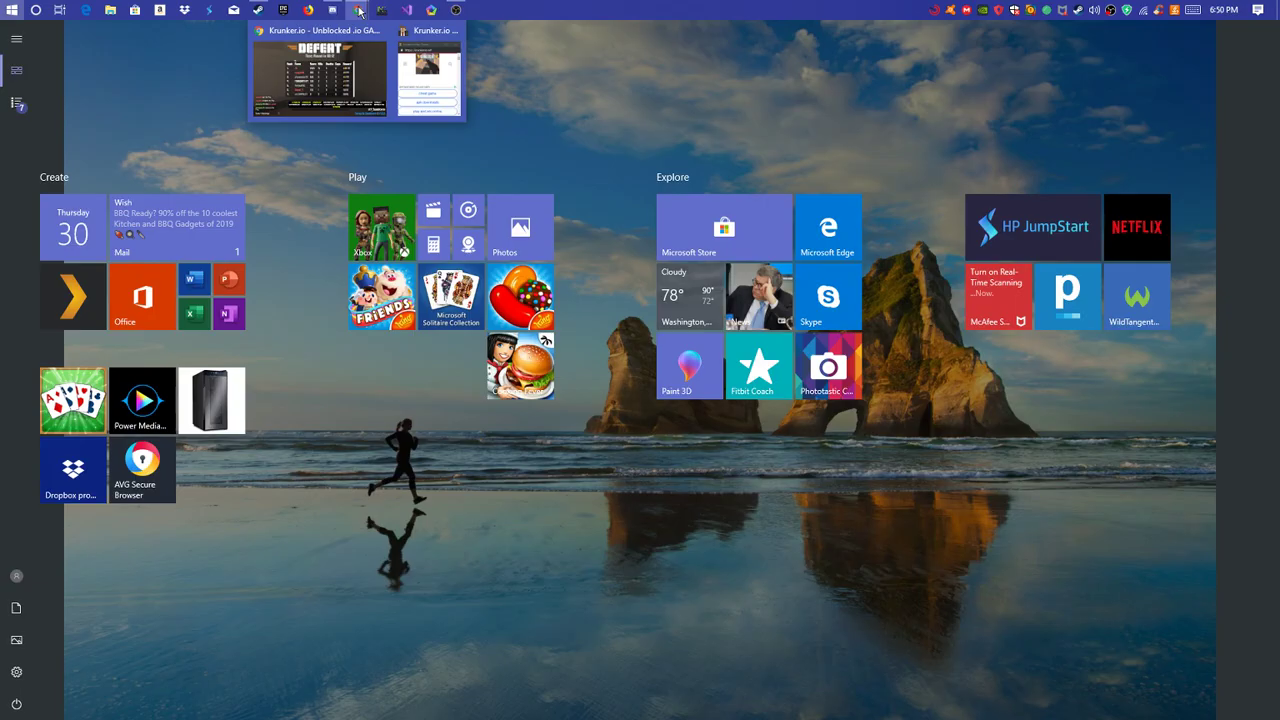
pyautogui.click(340, 71)
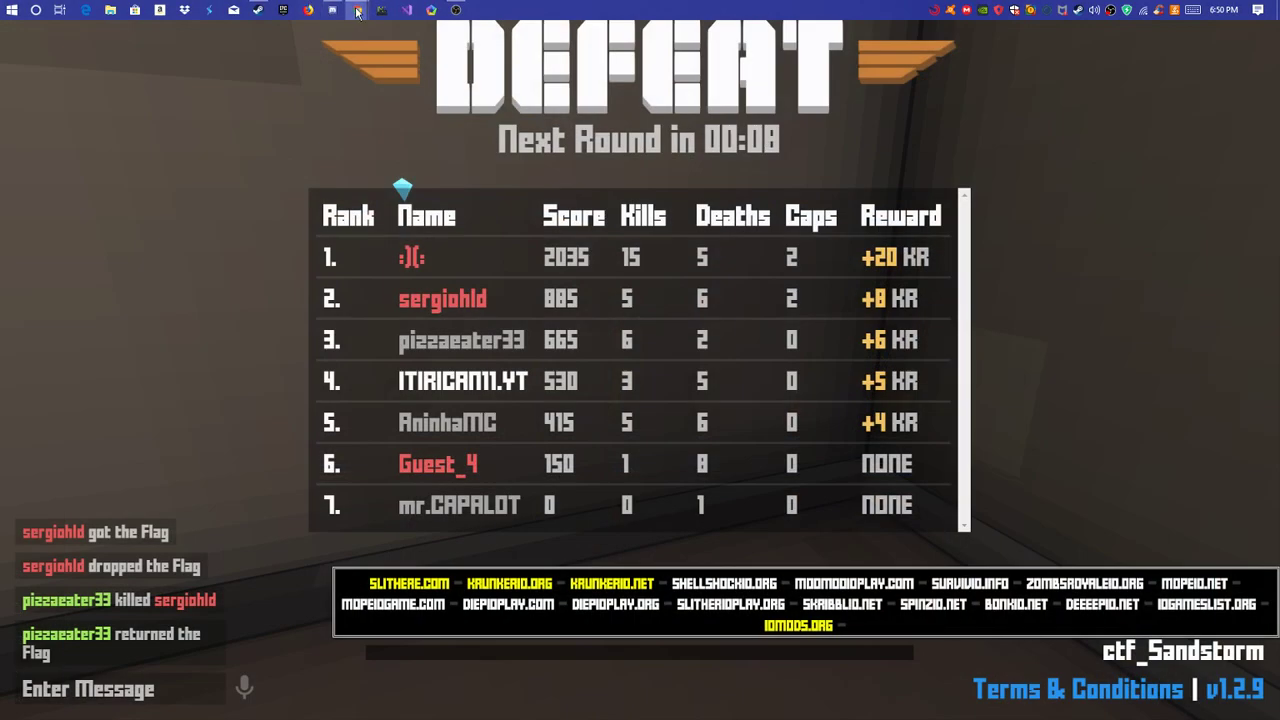
pyautogui.click(458, 33)
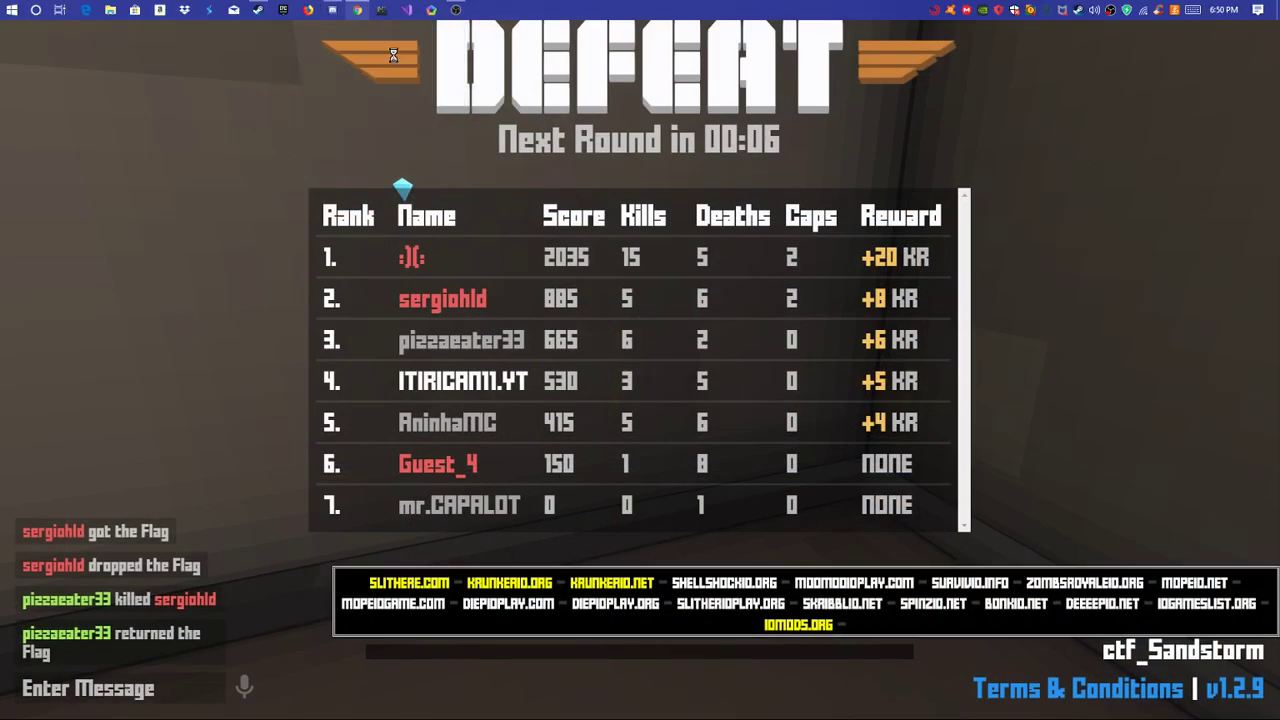
pyautogui.click(357, 9)
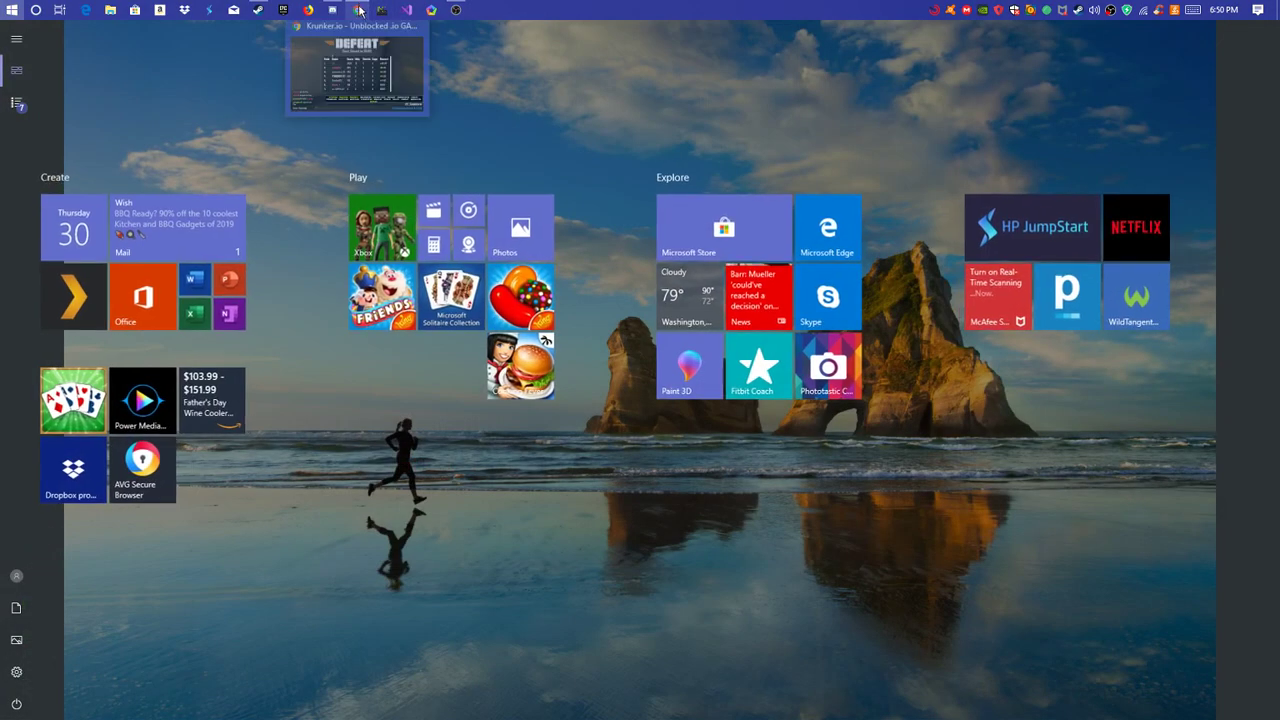
pyautogui.click(360, 66)
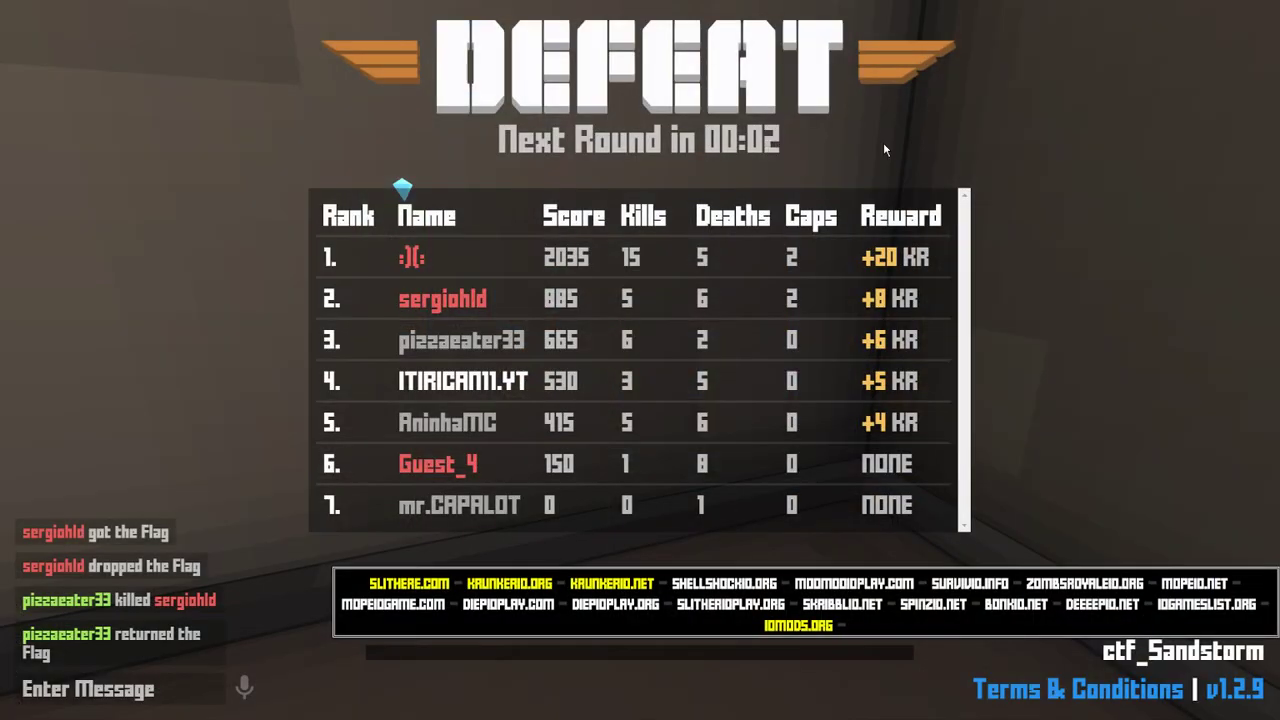
pyautogui.press('Escape')
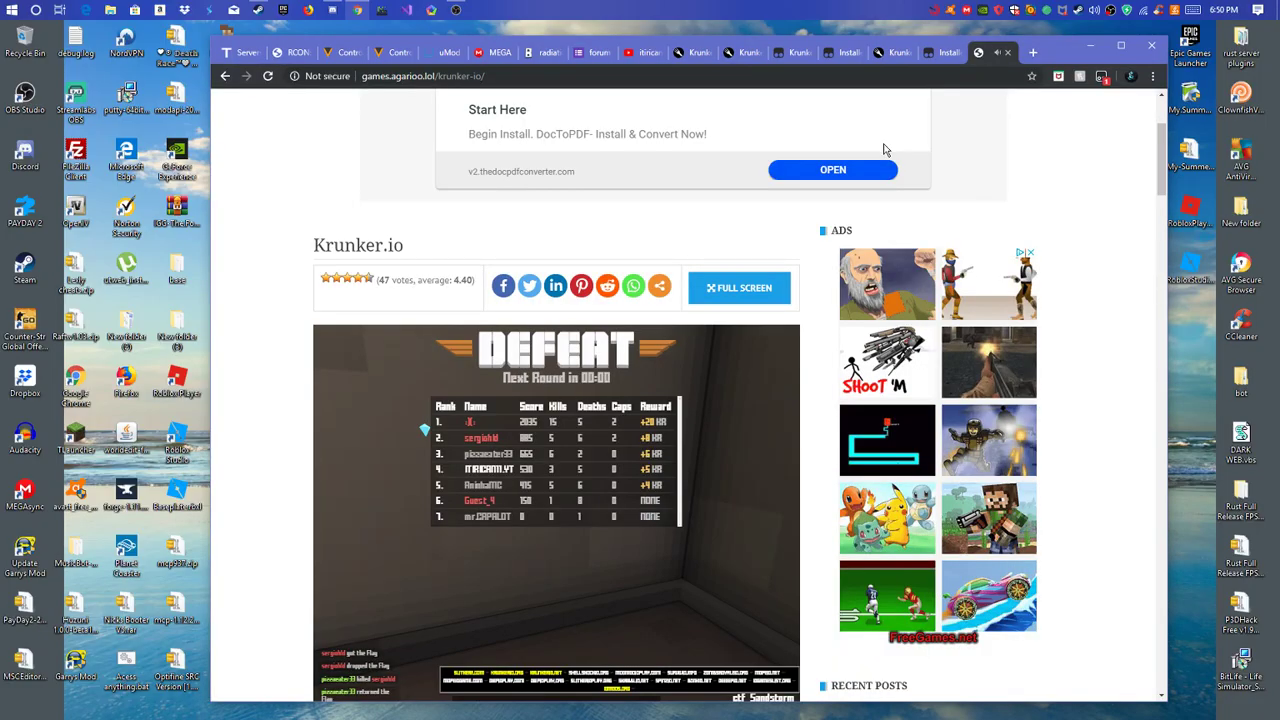
# - Look through the game description, features and visitor comments on the unblocked Krunker.io page
pyautogui.scroll(-10, 676, 347)
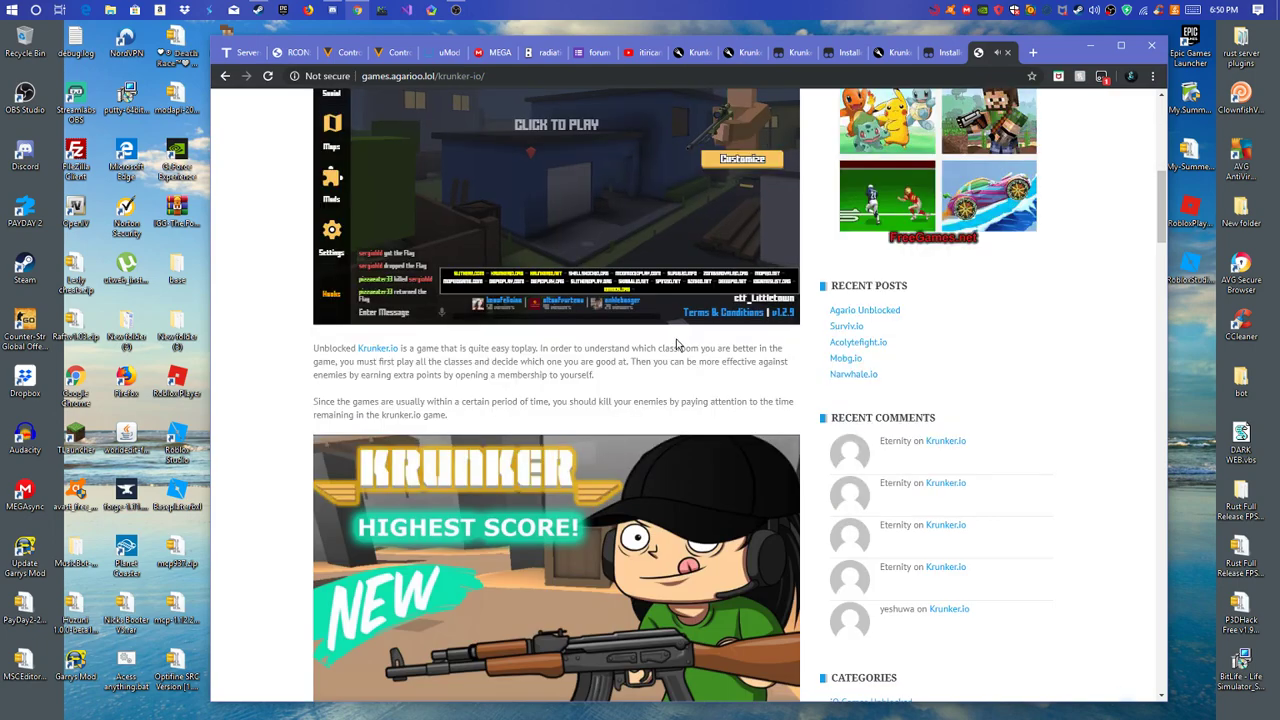
pyautogui.scroll(-3, 462, 570)
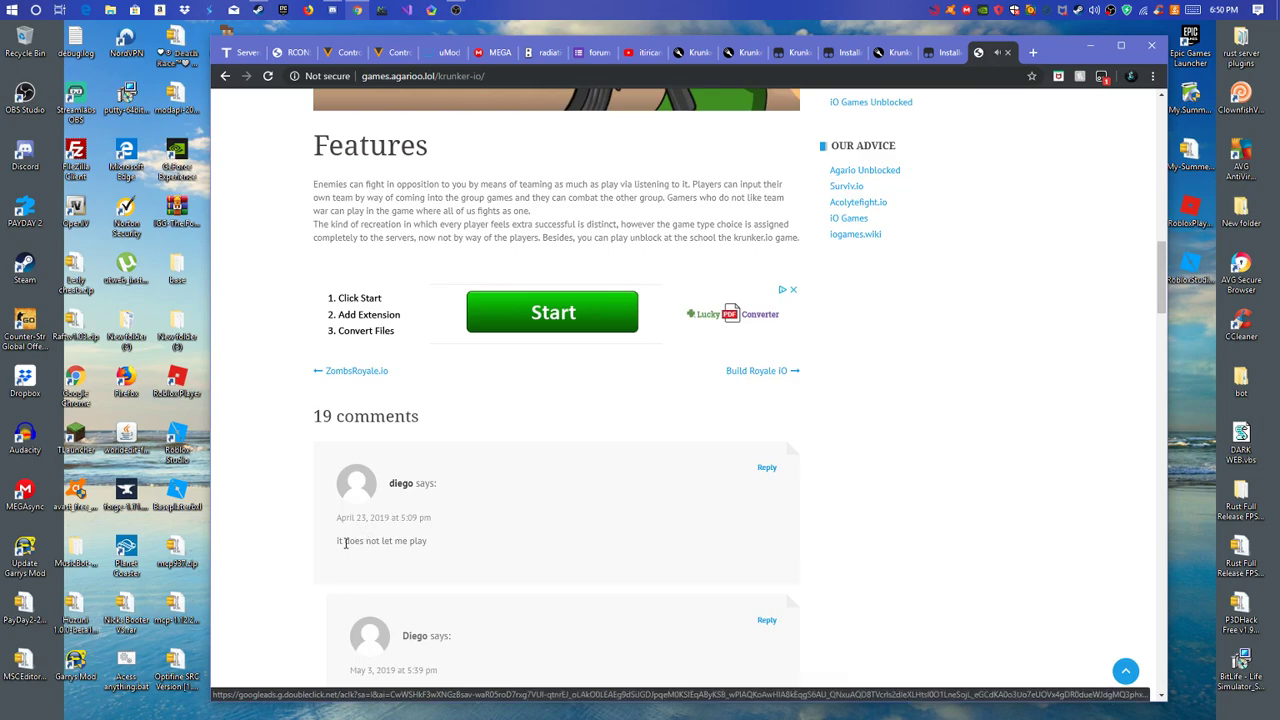
pyautogui.scroll(-3, 346, 543)
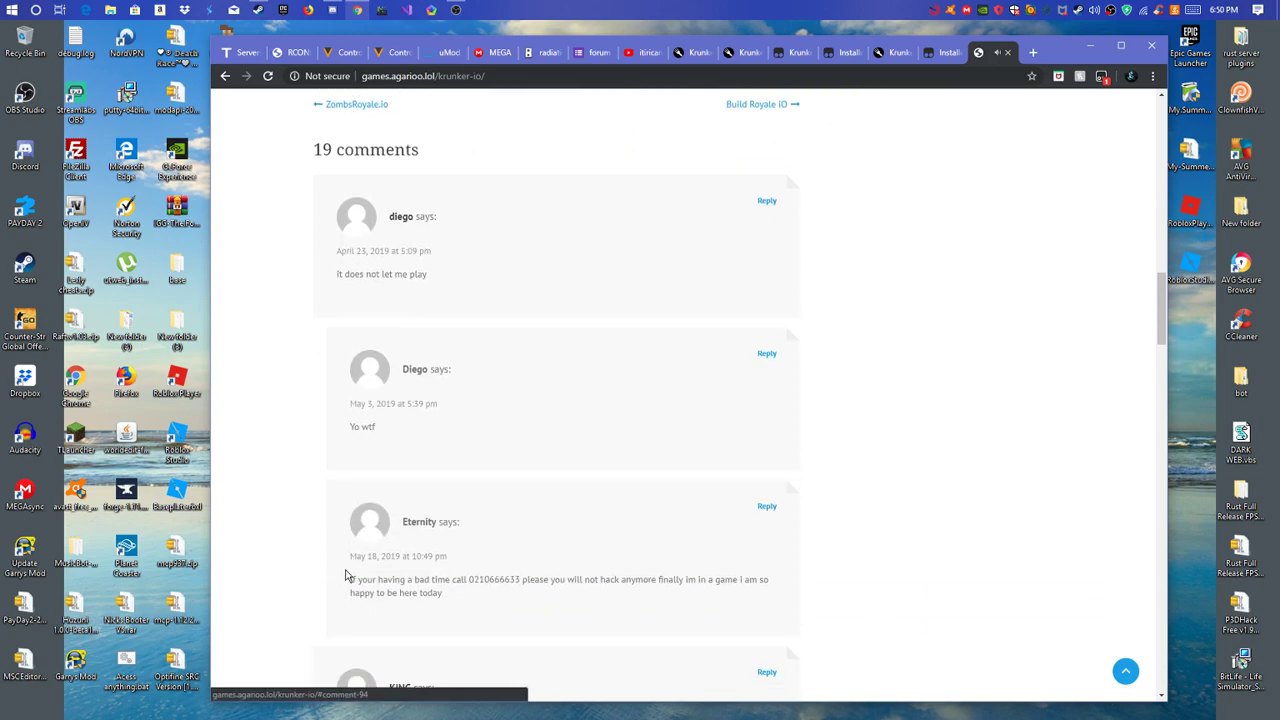
pyautogui.scroll(-1, 362, 570)
pyautogui.scroll(12, 361, 575)
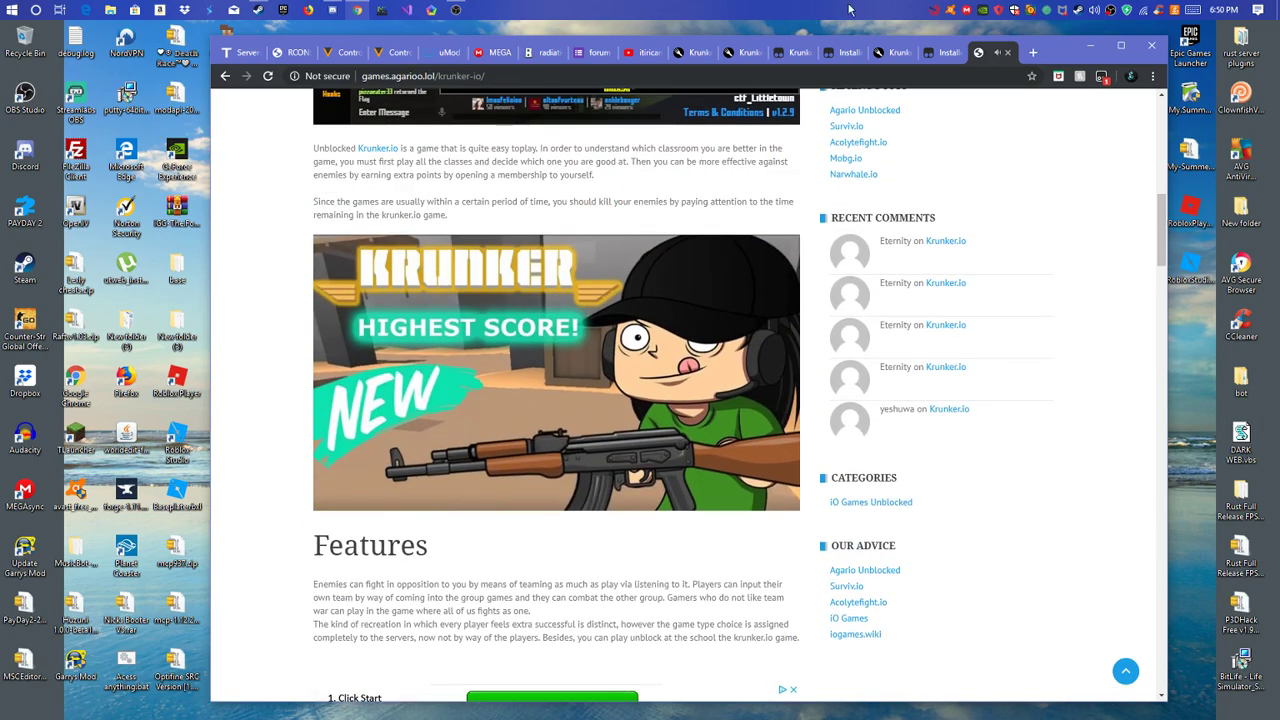
# - Check the installed userscripts in the Tampermonkey dashboard and return to the Krunker.io game page
pyautogui.click(897, 55)
pyautogui.click(938, 57)
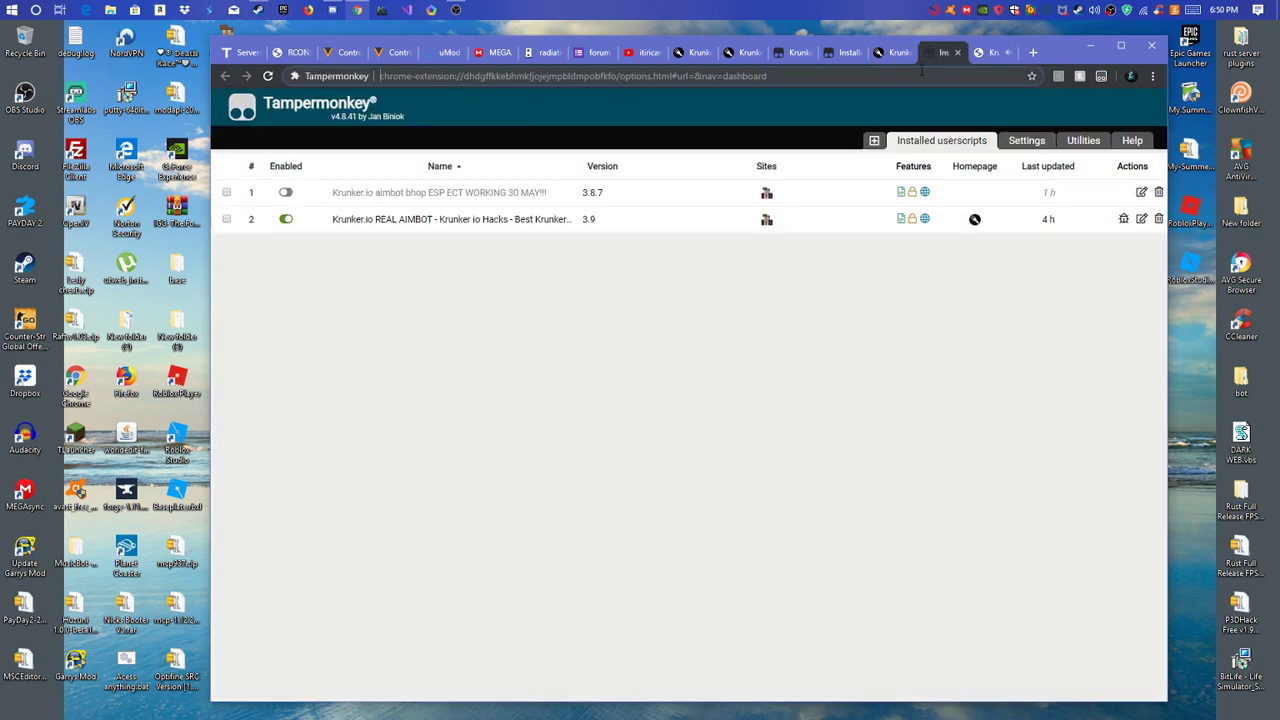
pyautogui.click(993, 57)
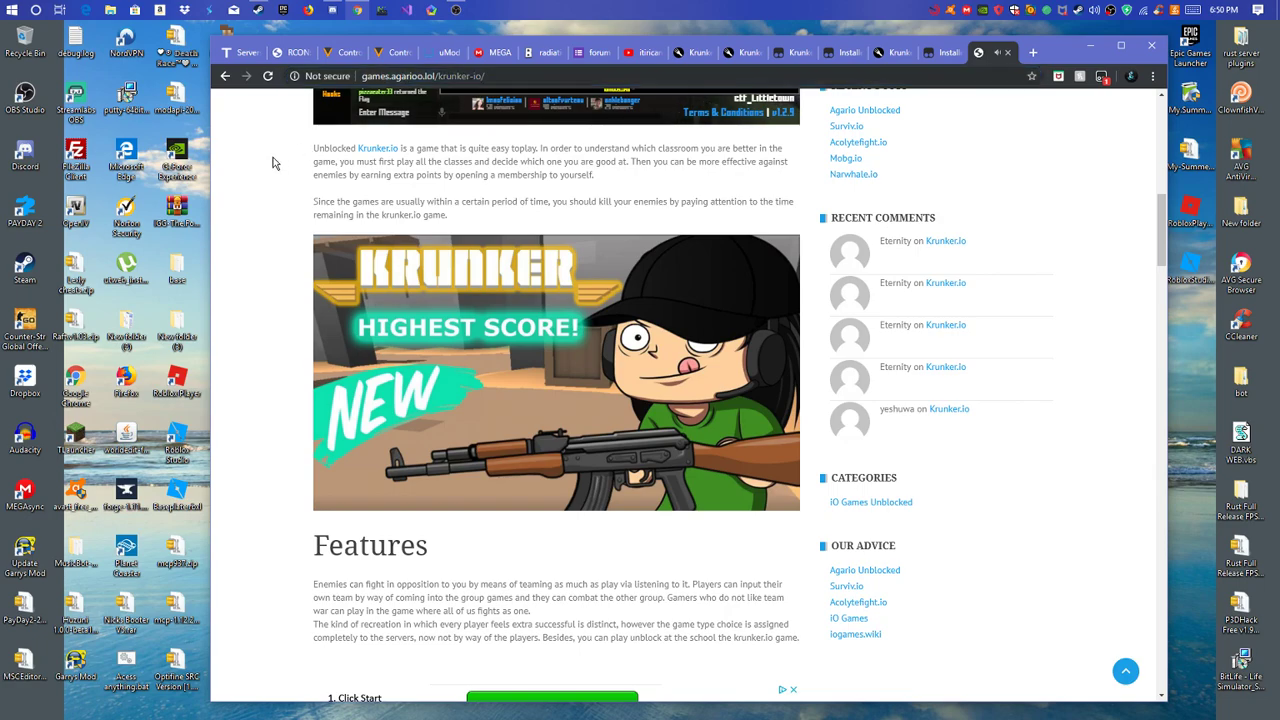
# - Go back to the top of the game page and switch to the OBS recording window
pyautogui.scroll(8, 289, 194)
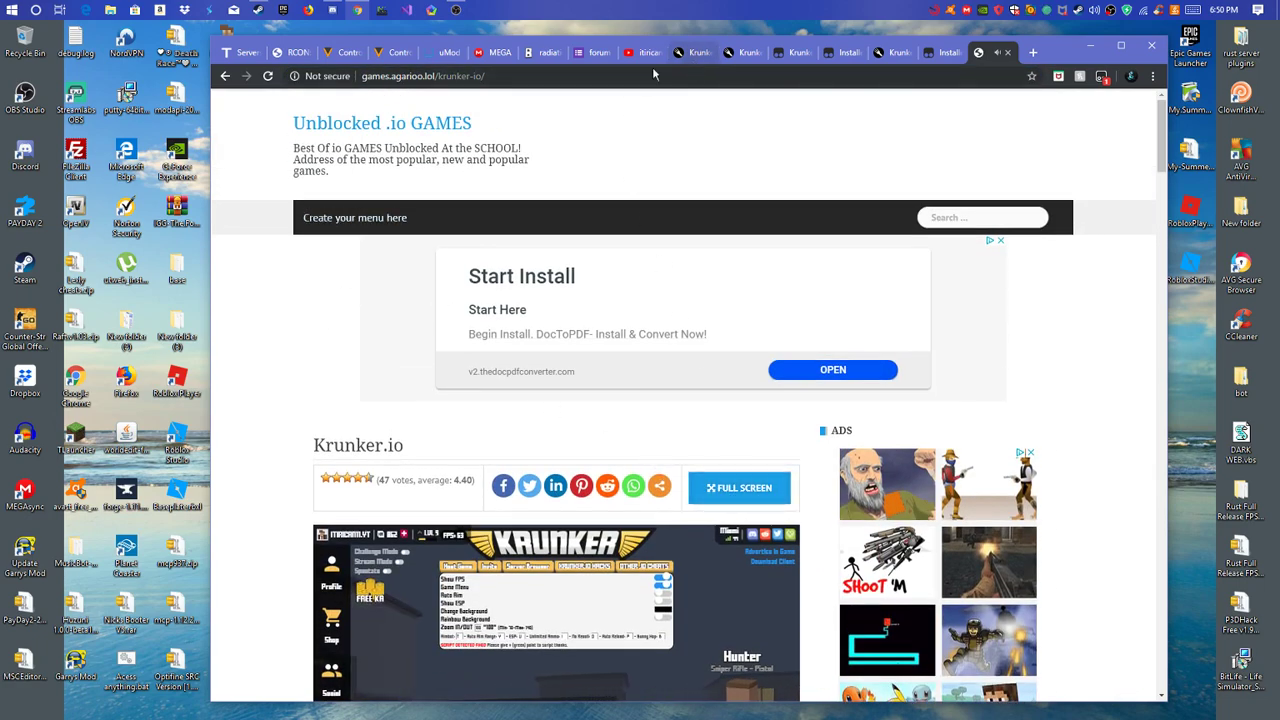
pyautogui.click(458, 10)
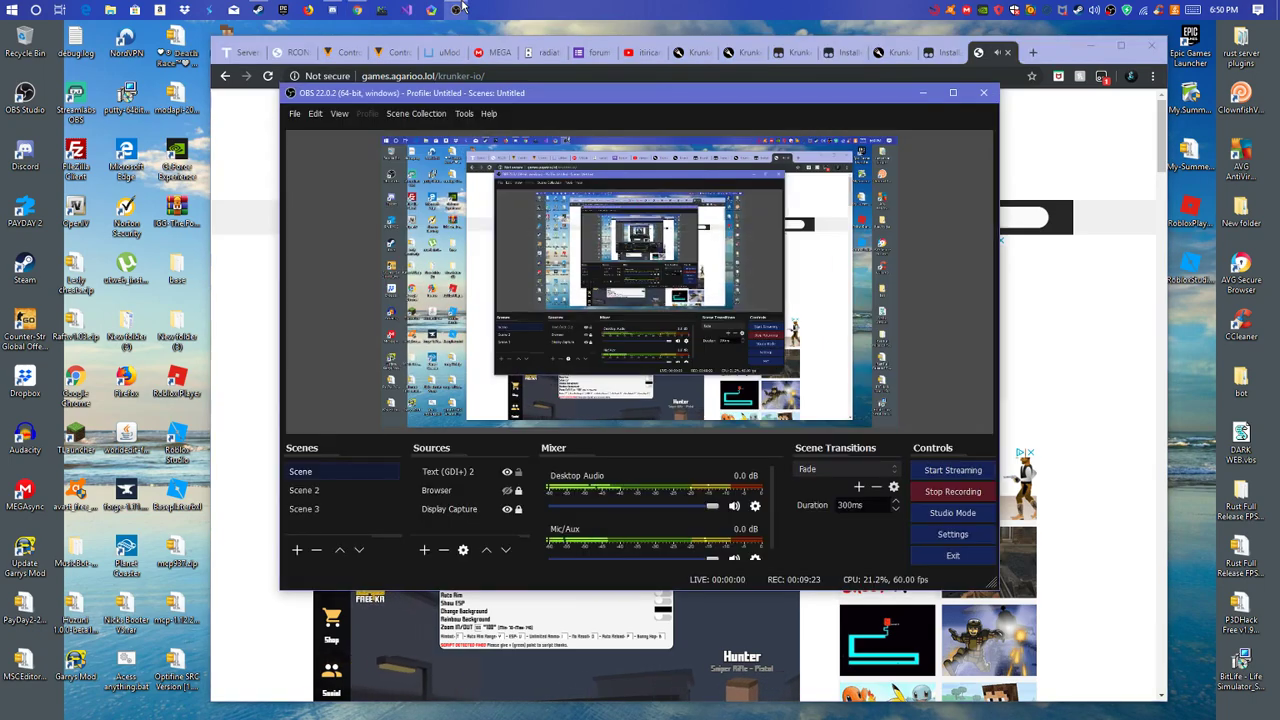